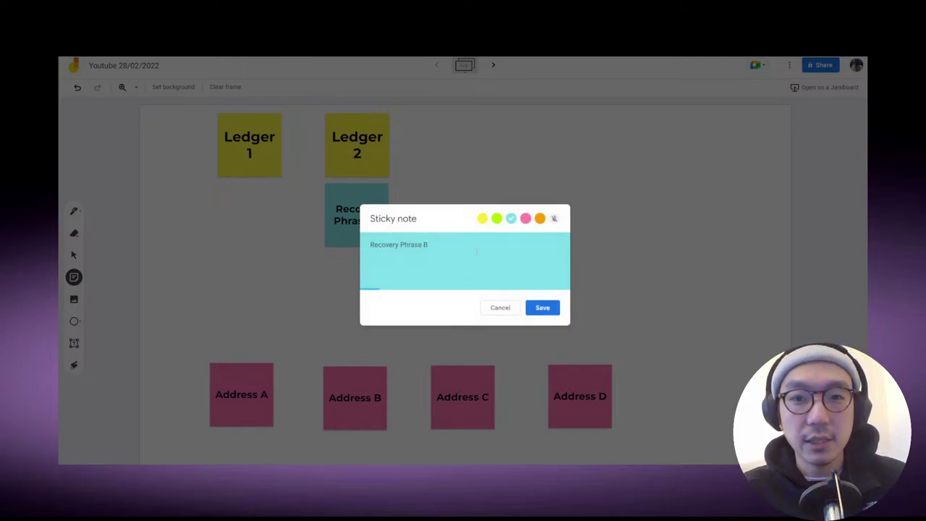
Change the new sticky note's text to "Recovery Phrase A" and save it under the Ledger 1 note
key(BackSpace)
text(A)
click(319, 214)
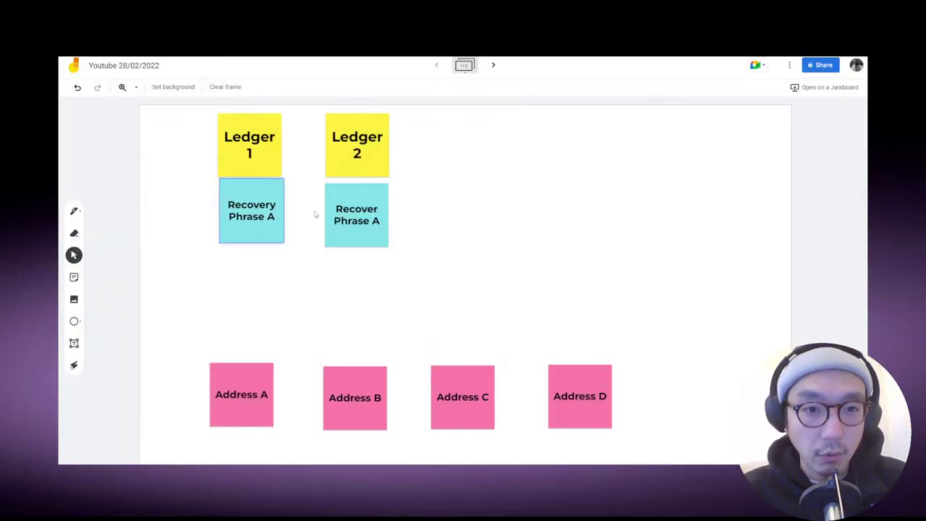
Draw freehand pen lines linking the recovery phrase notes under Ledger 1 and Ledger 2 to Address A and Address B
click(75, 212)
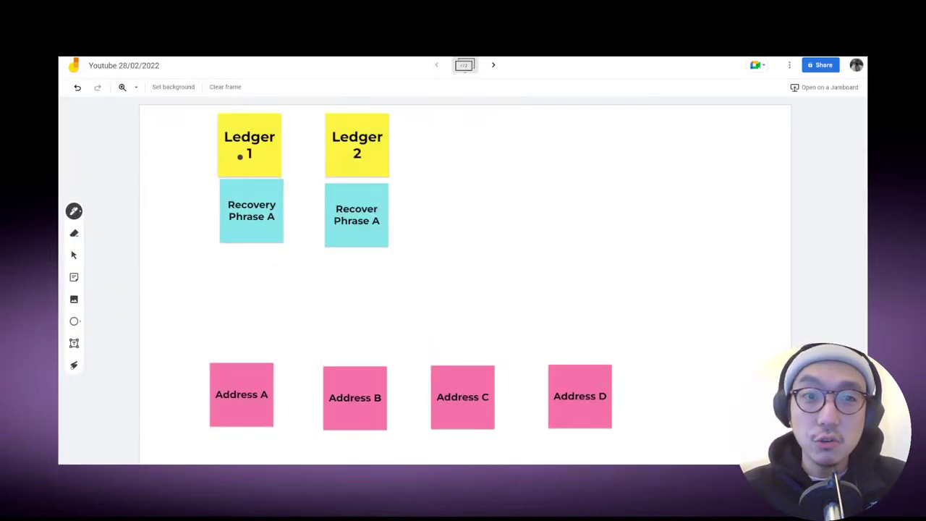
drag(246, 293, 235, 407)
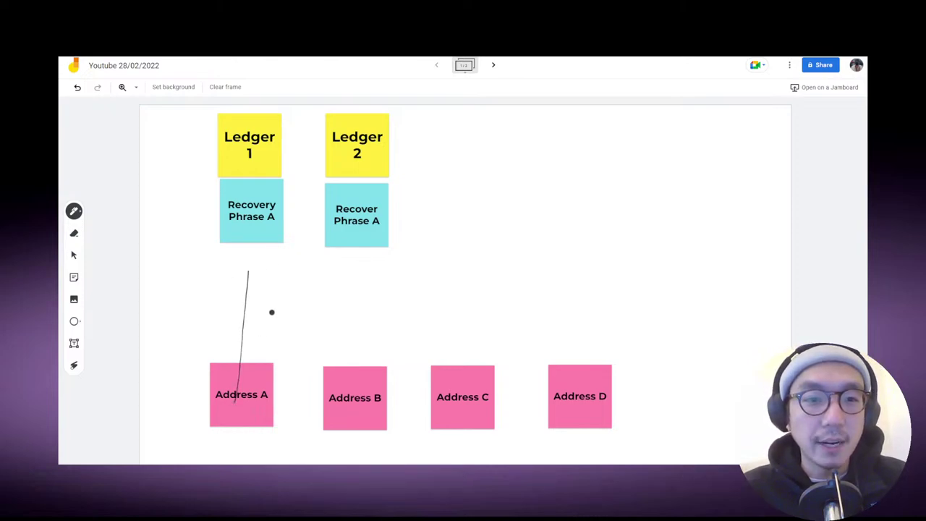
drag(341, 268, 248, 414)
drag(261, 283, 337, 359)
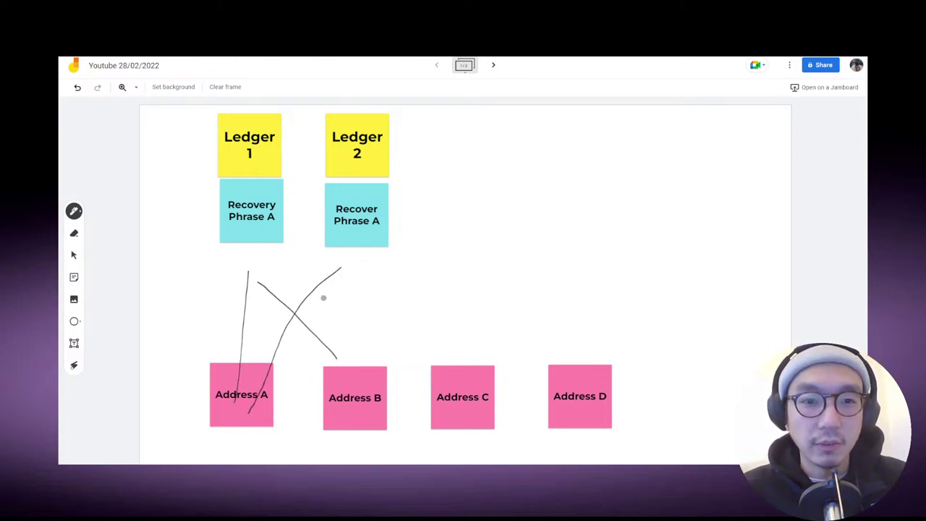
drag(333, 247, 345, 352)
Undo the four pen lines between the recovery phrase notes and the address notes
key(ctrl+z)
key(ctrl+z)
key(ctrl+z)
key(ctrl+z)
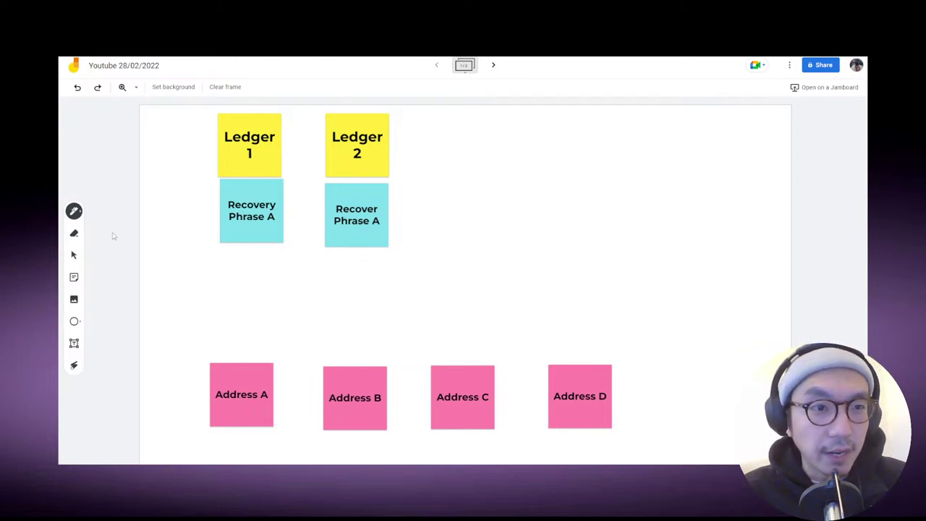
click(74, 257)
click(247, 221)
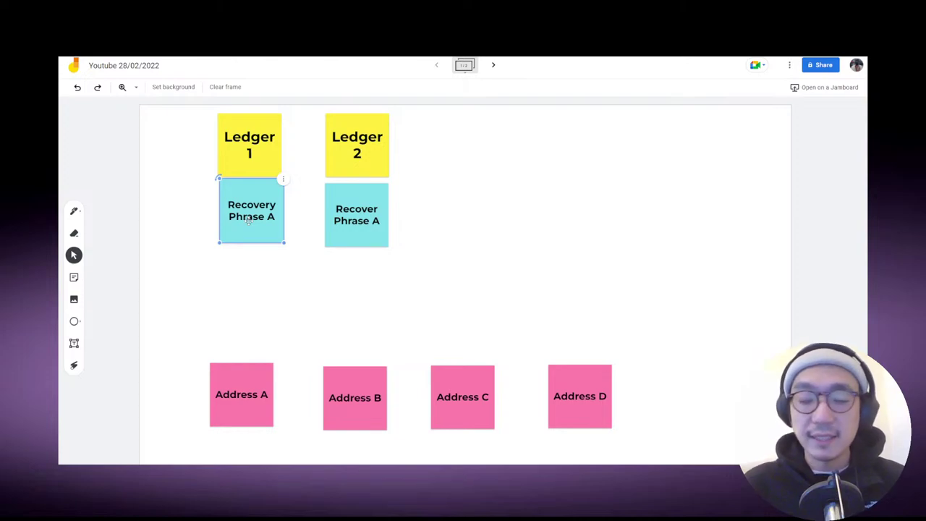
click(256, 268)
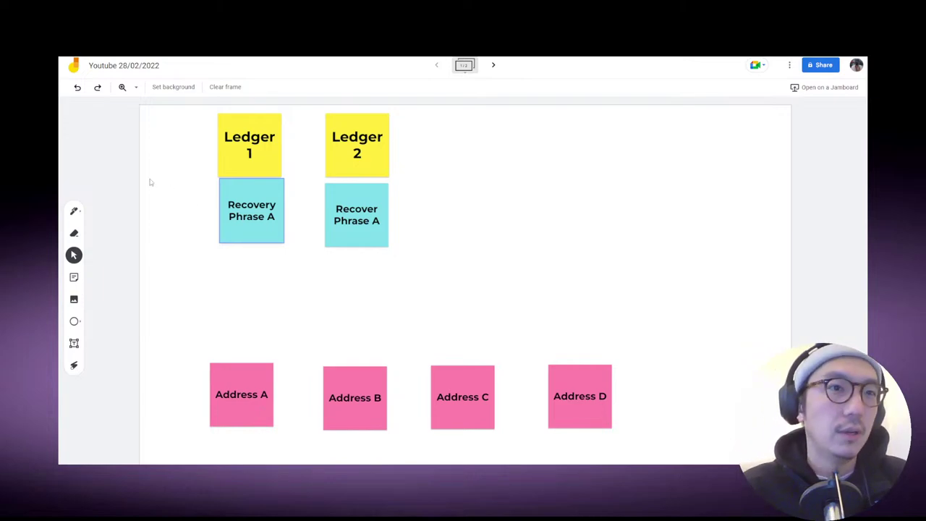
Switch to Ledger Live and start adding an account from the empty portfolio
key(alt+Tab)
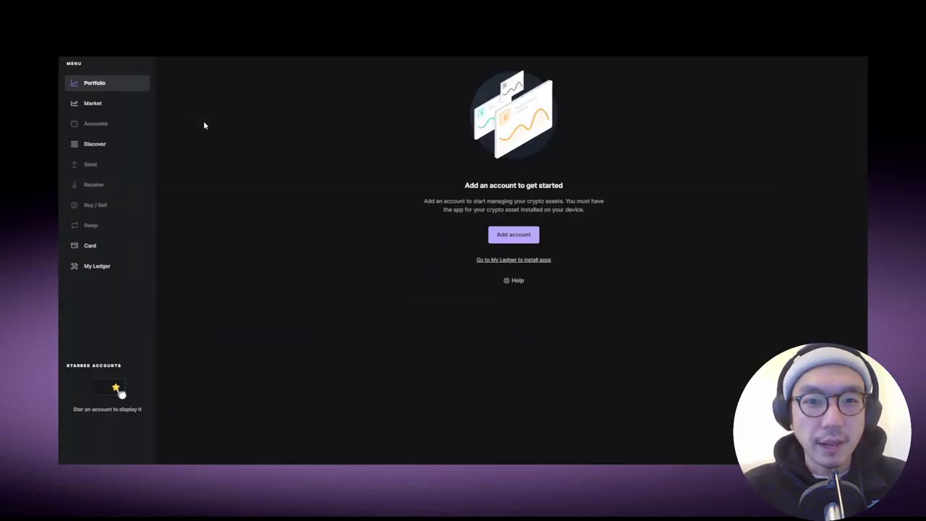
key(Escape)
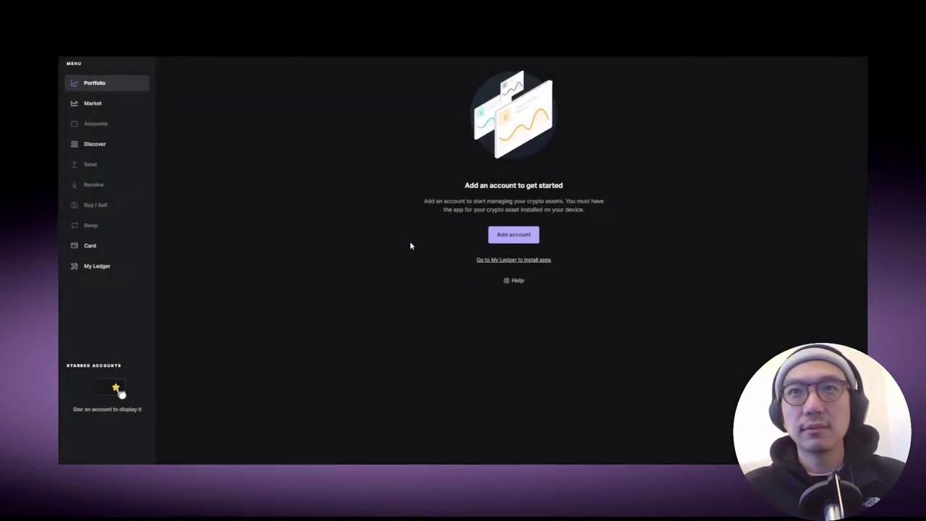
right_click(515, 244)
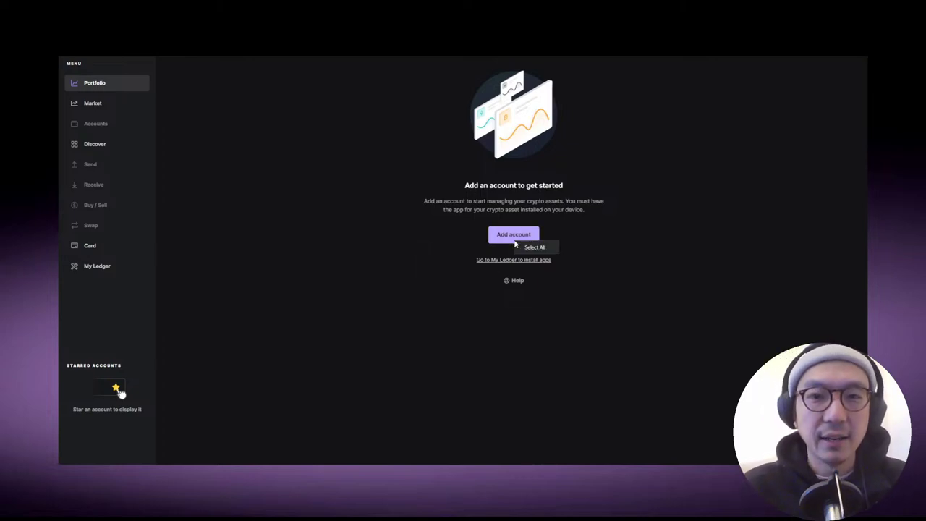
click(515, 244)
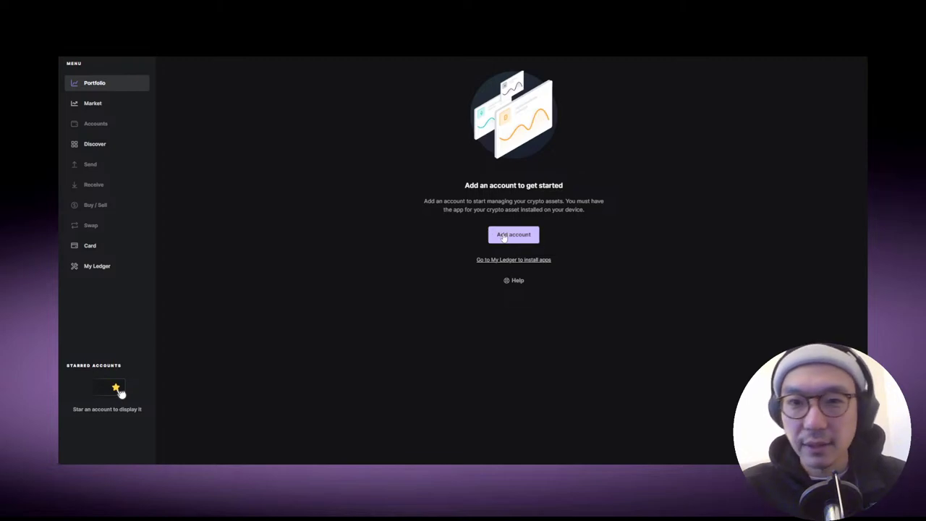
click(504, 237)
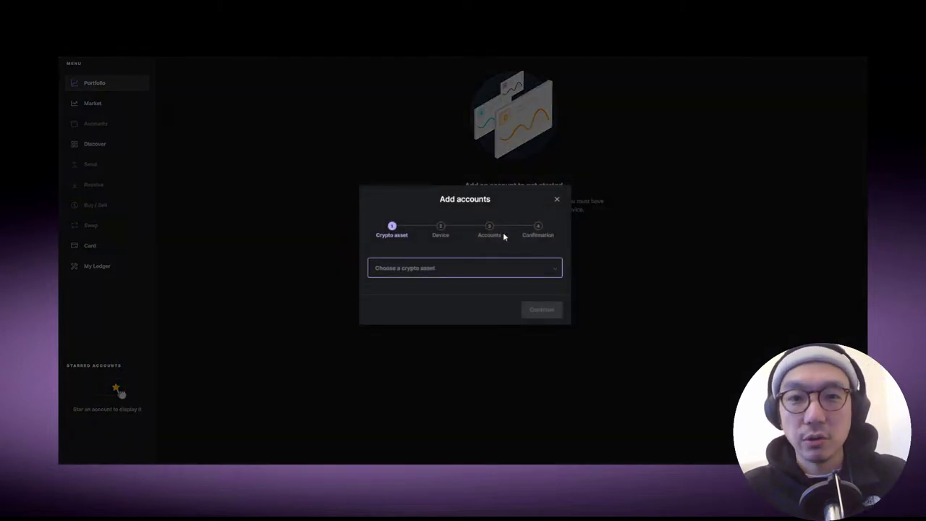
Choose Ethereum (ETH) as the crypto asset, and search the asset list for "sol"
click(465, 272)
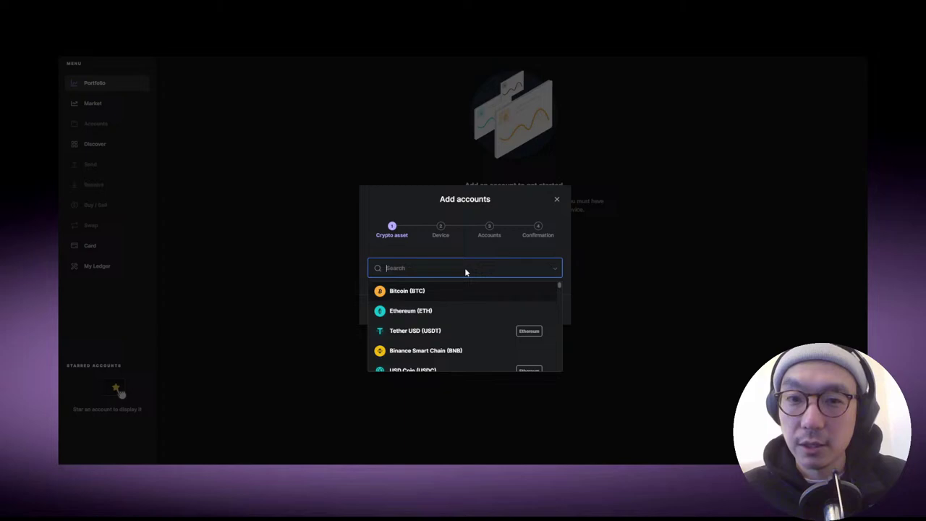
click(460, 310)
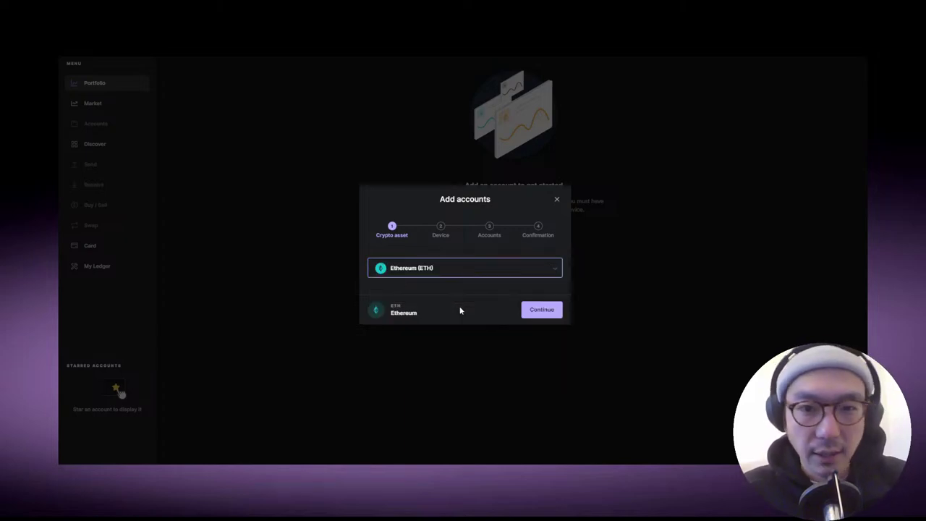
click(487, 269)
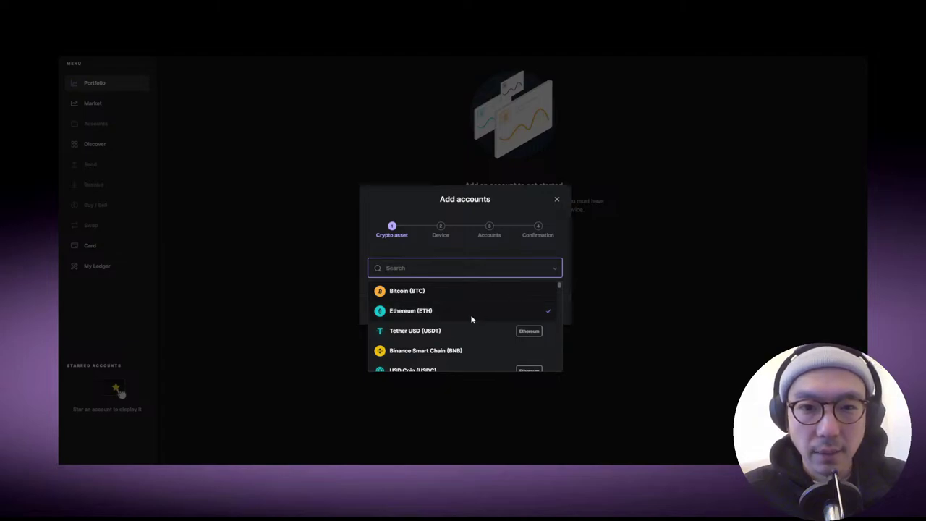
scroll(471, 319, down, 2)
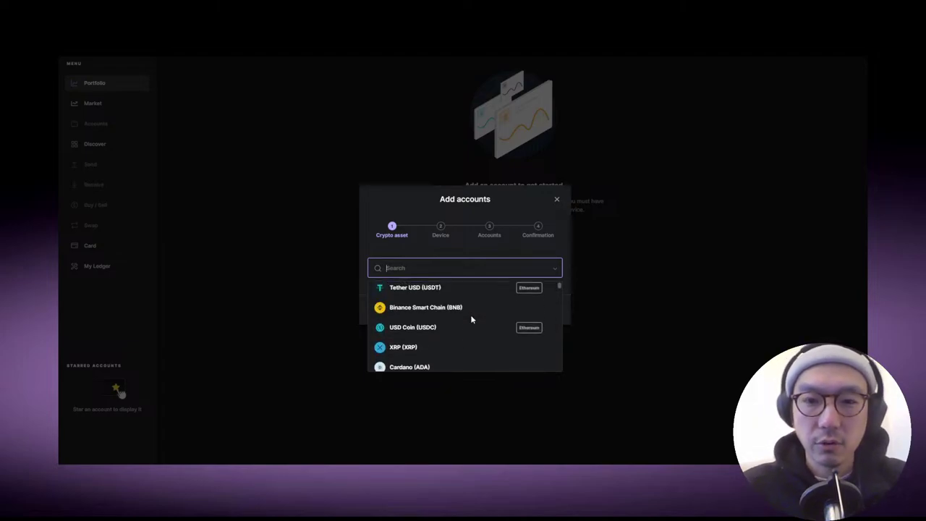
text(sol)
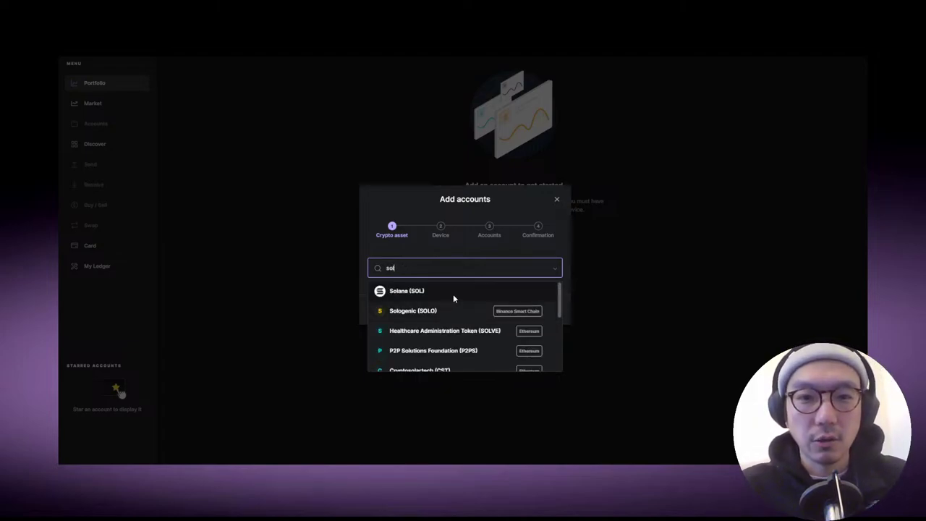
key(BackSpace)
key(BackSpace)
key(BackSpace)
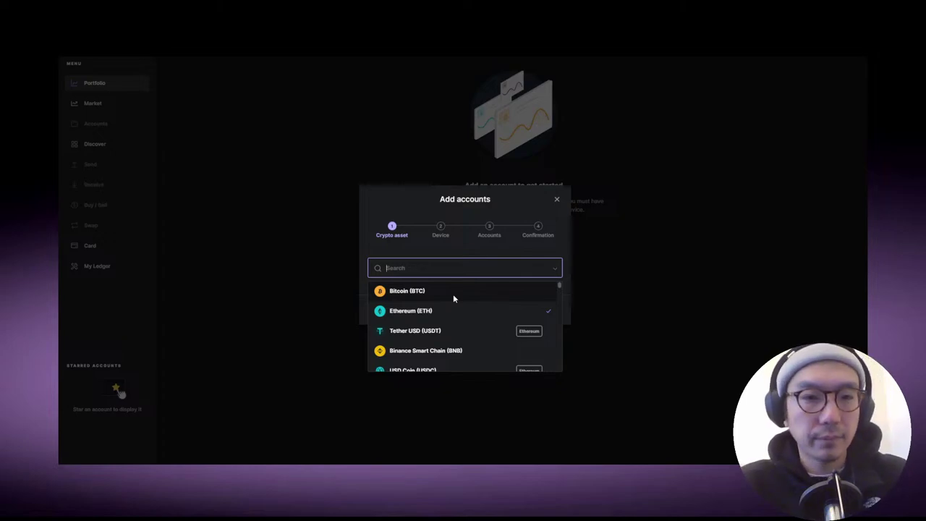
Choose Cardano (ADA) as the crypto asset and add the new account Cardano 1
text(card)
key(Escape)
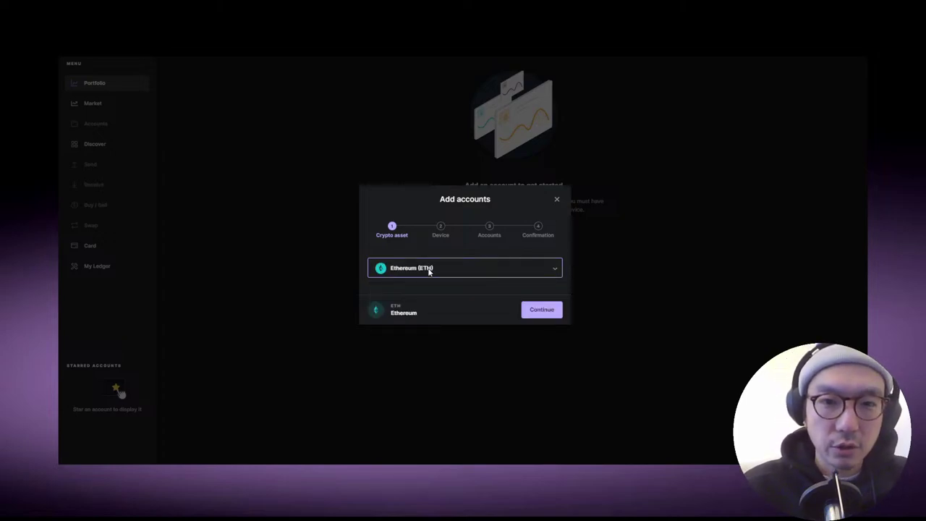
click(430, 272)
text(car)
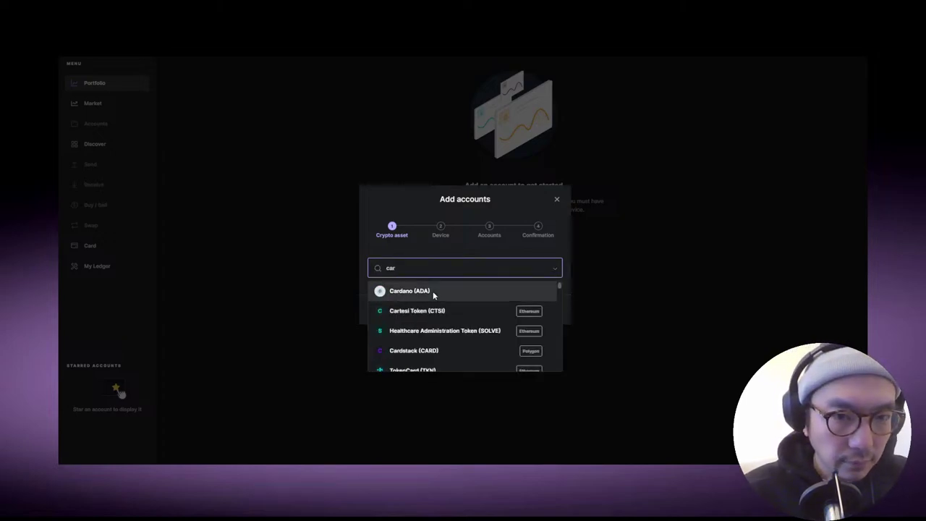
click(433, 291)
click(531, 309)
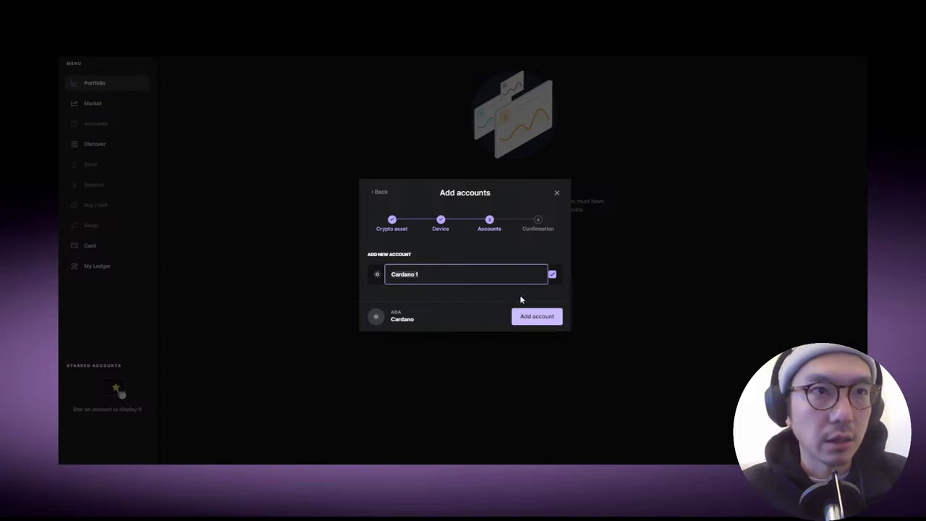
click(537, 319)
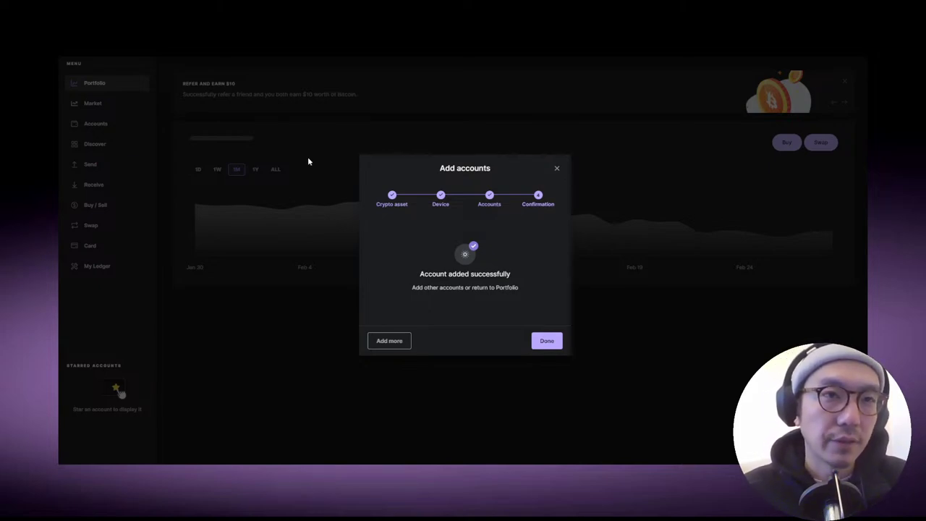
click(547, 343)
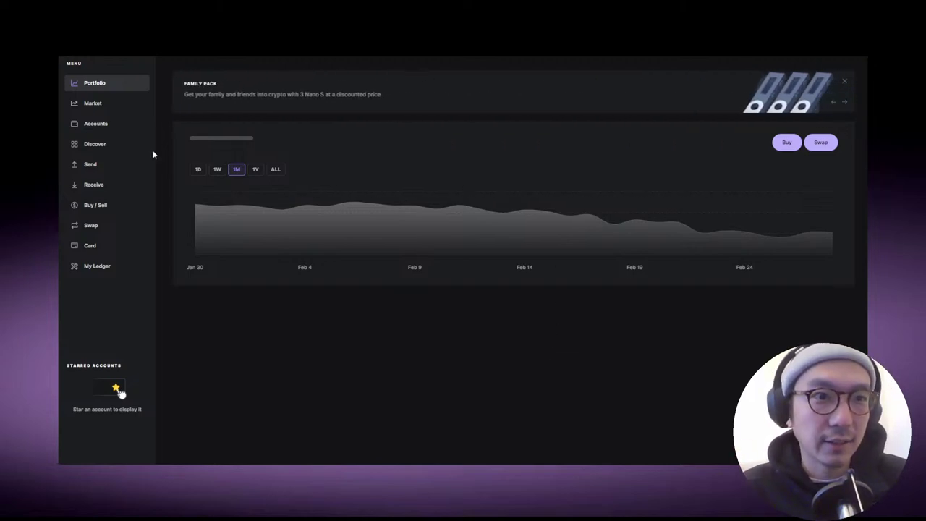
Open the Cardano 1 account, request its receiving address and copy the address
click(118, 134)
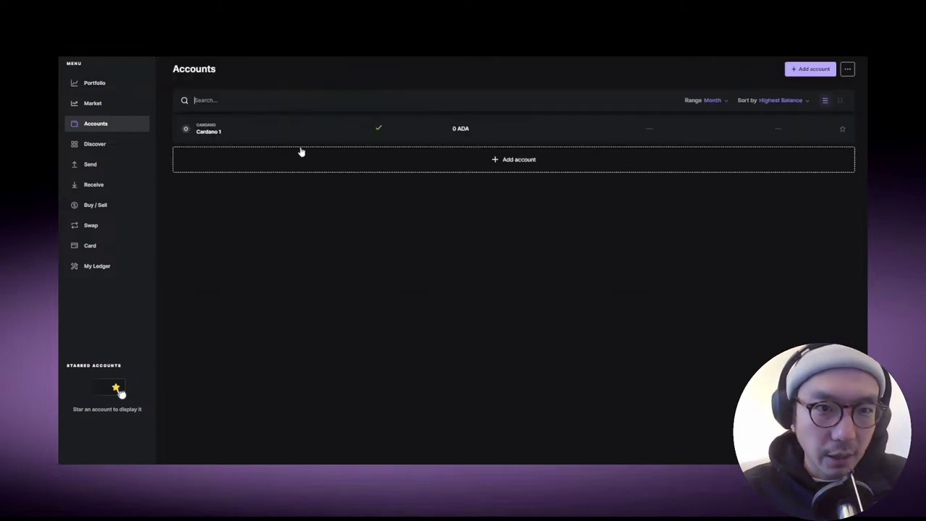
click(617, 138)
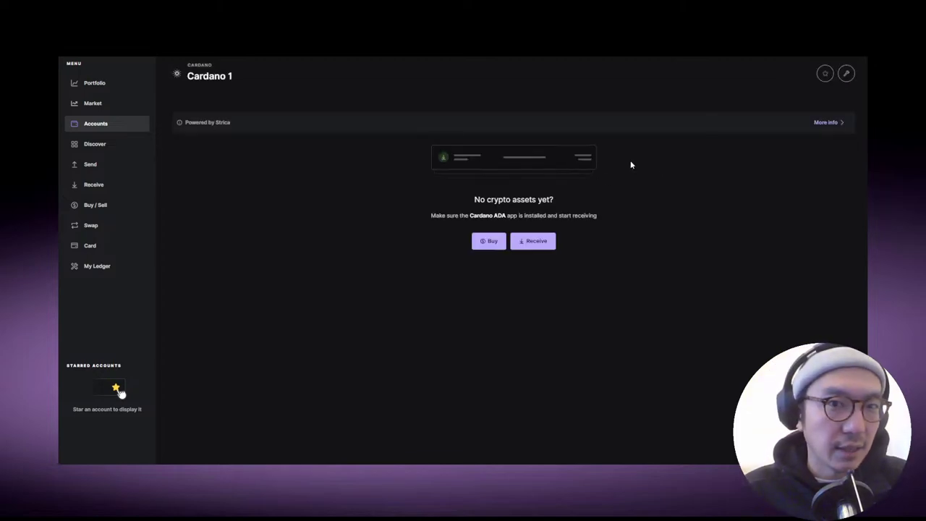
click(532, 241)
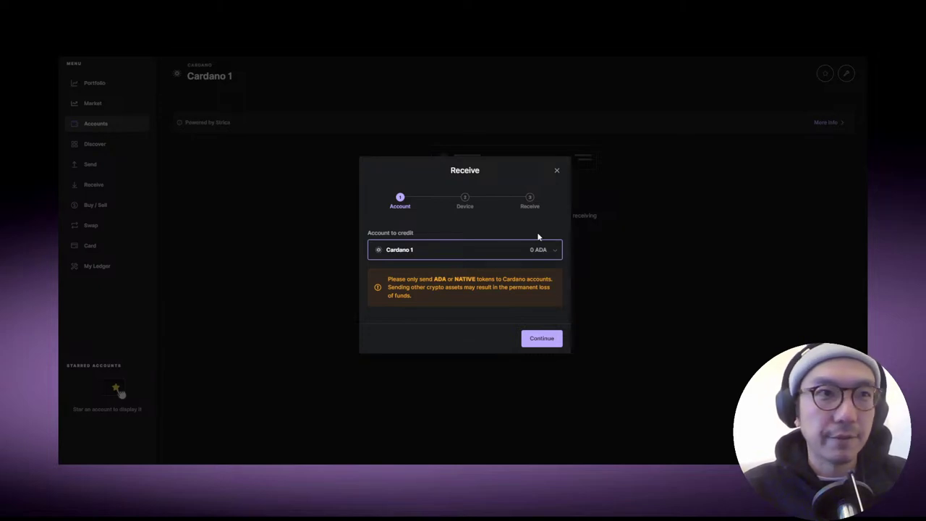
click(544, 338)
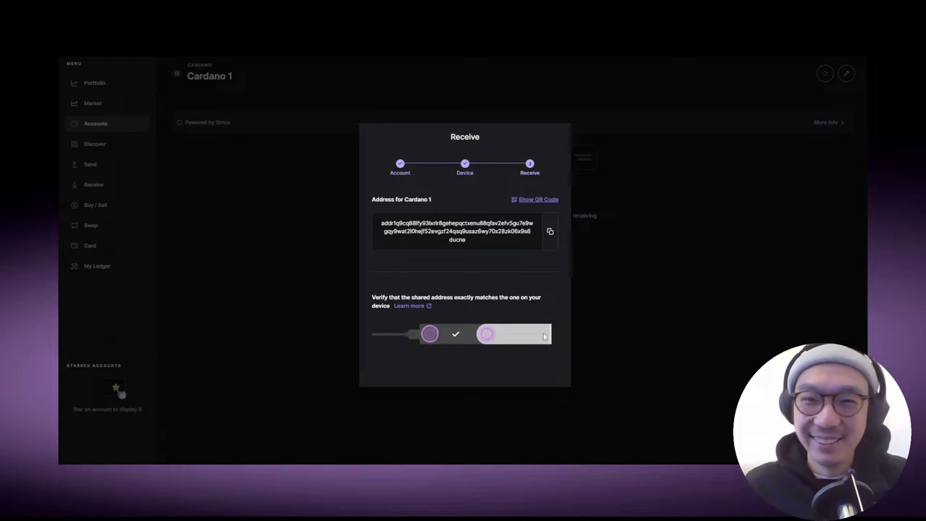
click(549, 241)
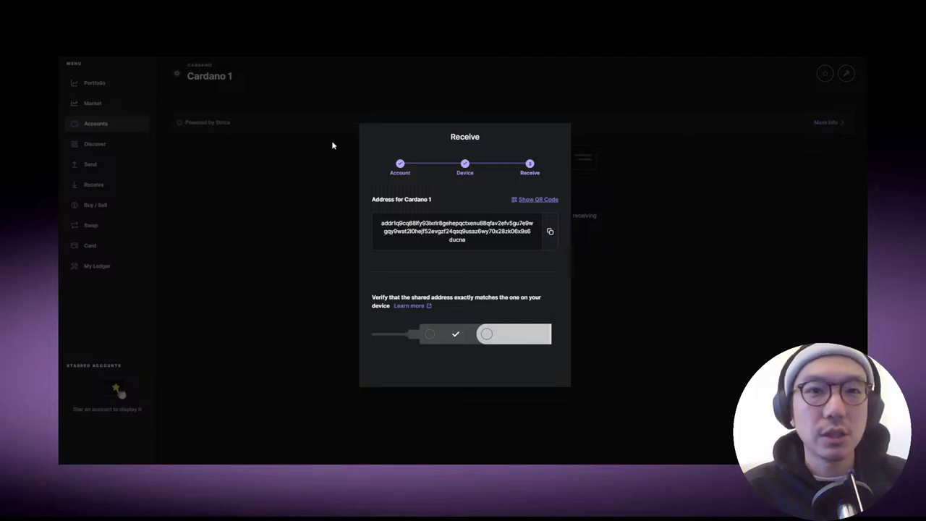
Switch to Jamboard, paste the copied Cardano address into a new blue sticky note and move it to the empty area beyond Ledger 2
key(alt+Tab)
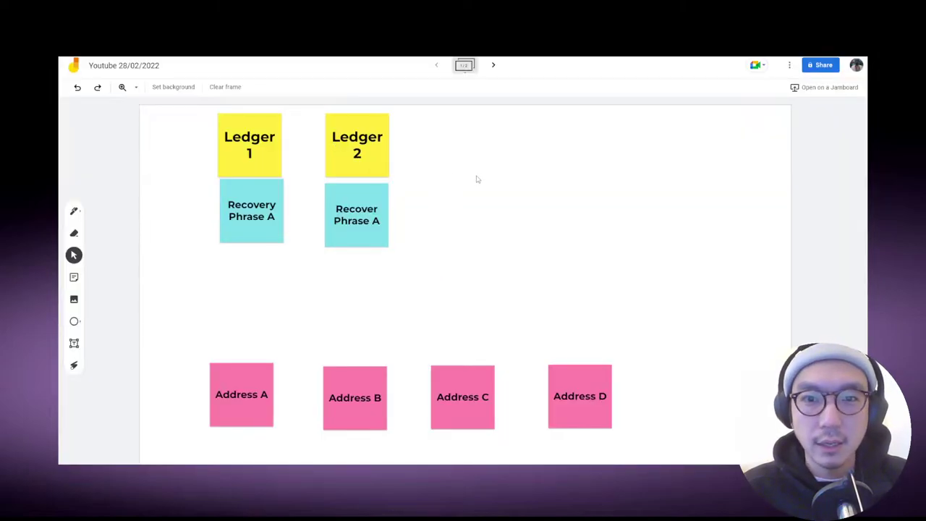
click(74, 277)
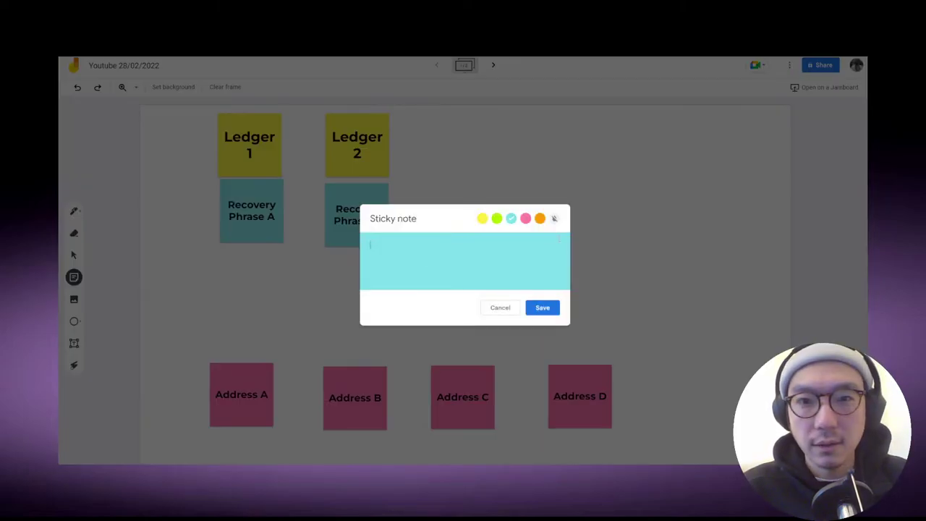
key(ctrl+v)
click(552, 309)
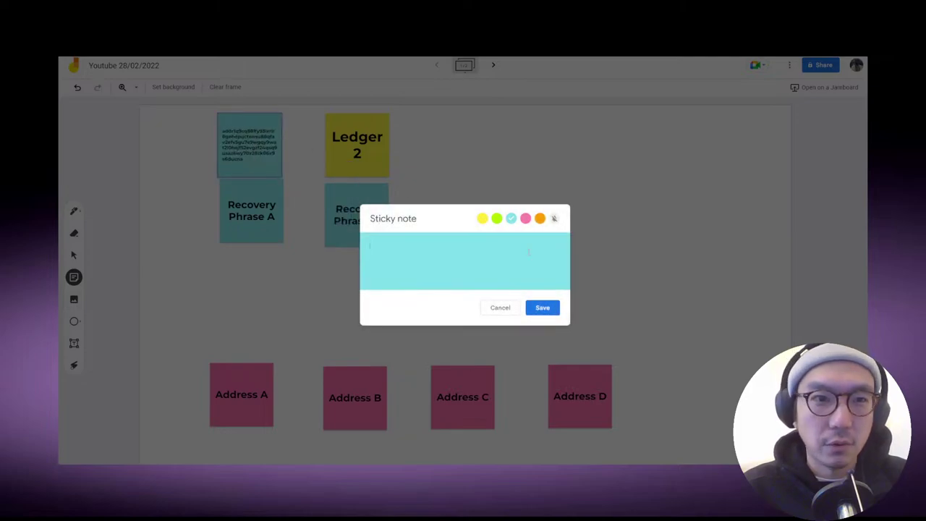
click(500, 308)
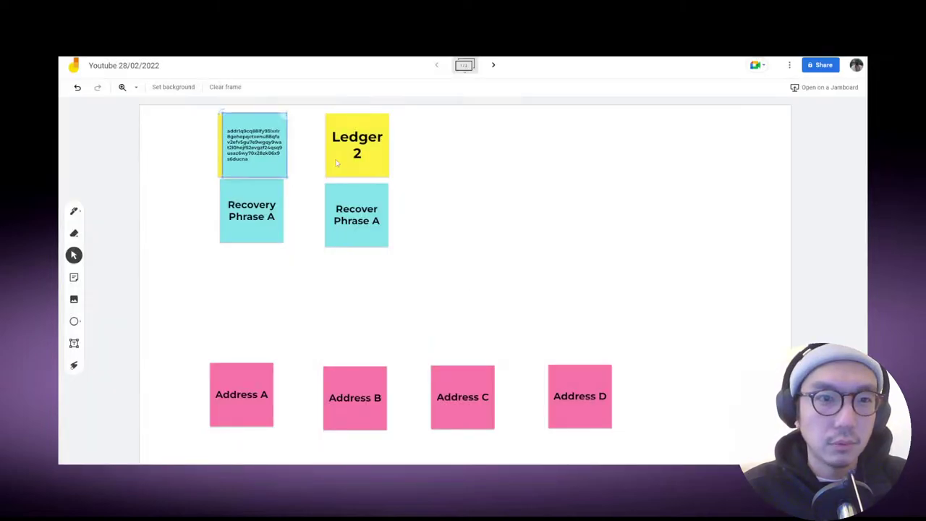
drag(253, 145, 625, 196)
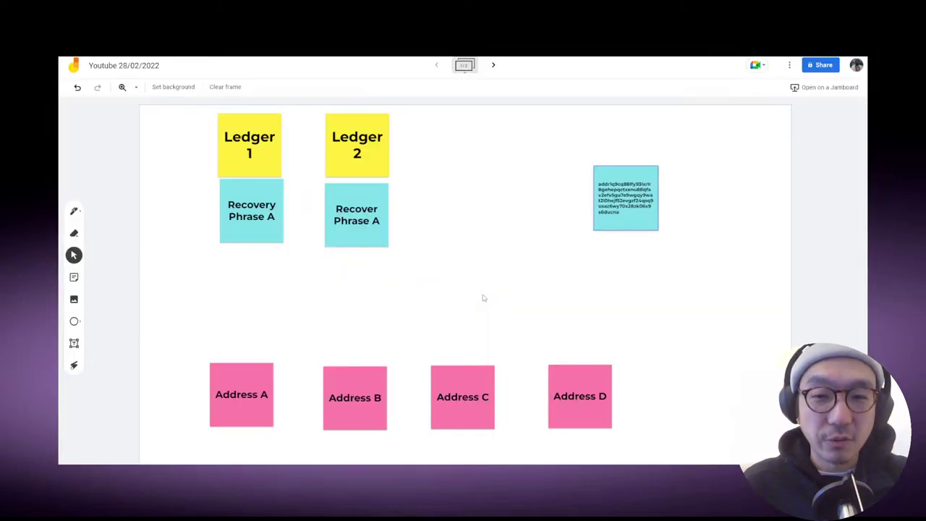
click(627, 197)
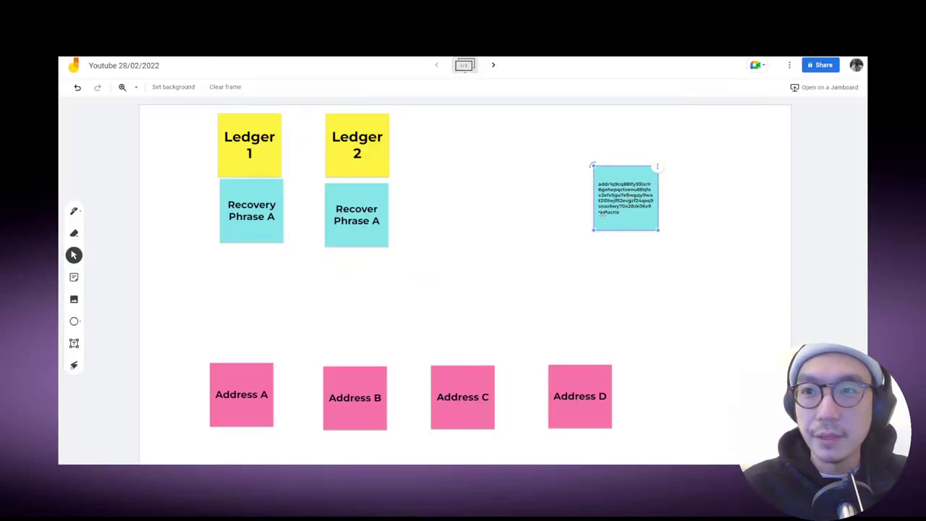
click(541, 149)
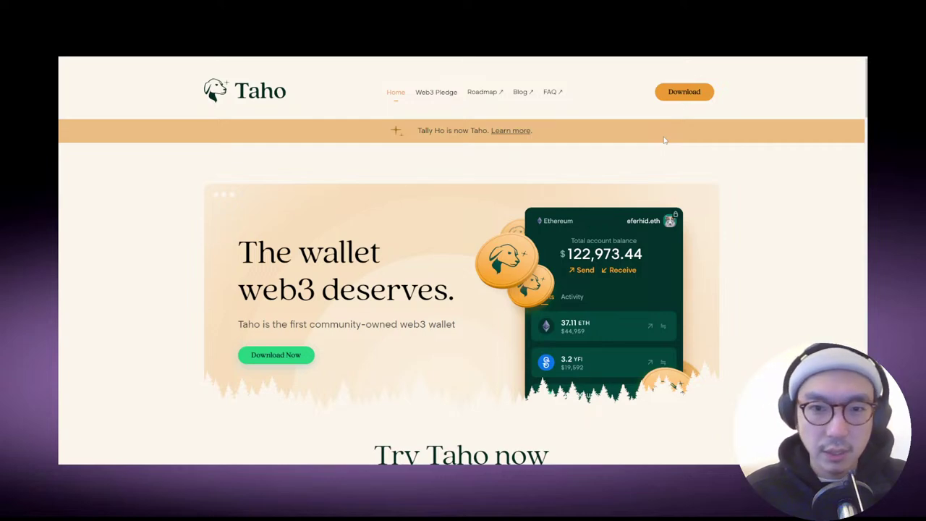
Install the Taho wallet extension in Chrome, starting from the download link on the Taho website
right_click(689, 99)
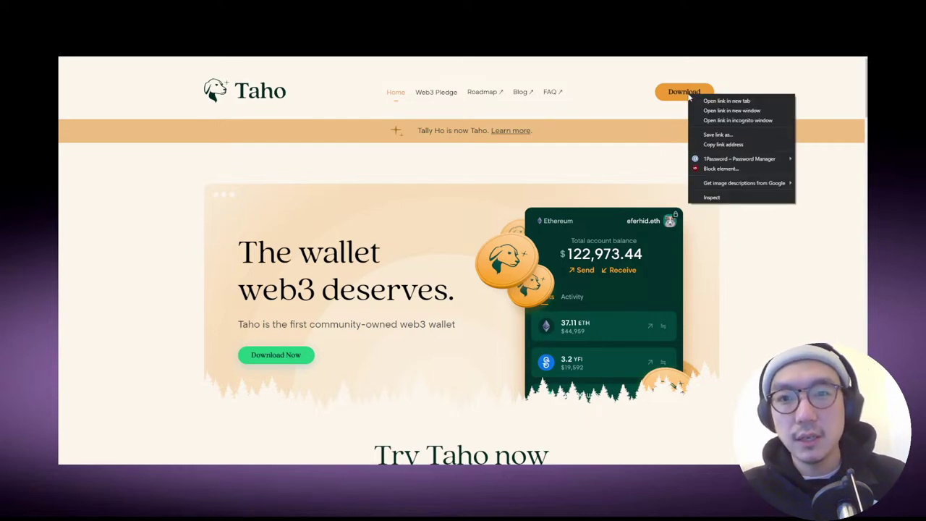
click(678, 98)
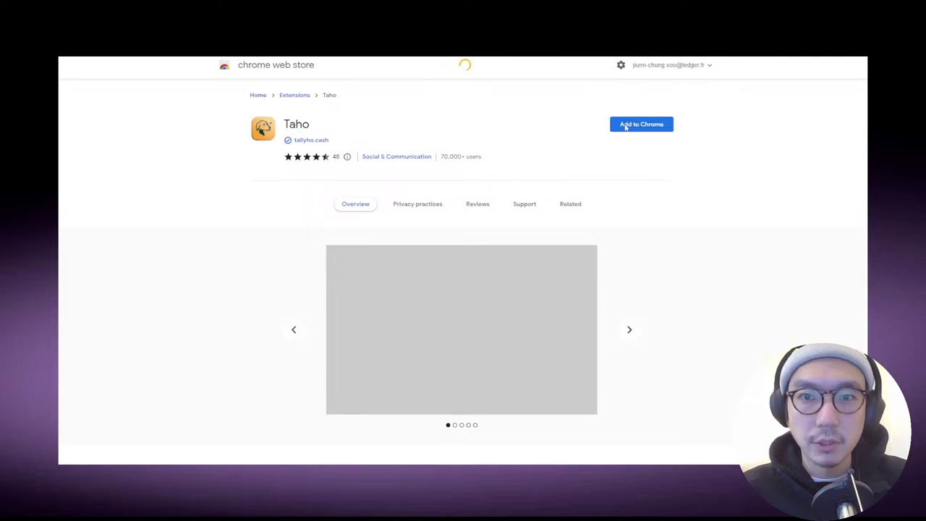
click(637, 125)
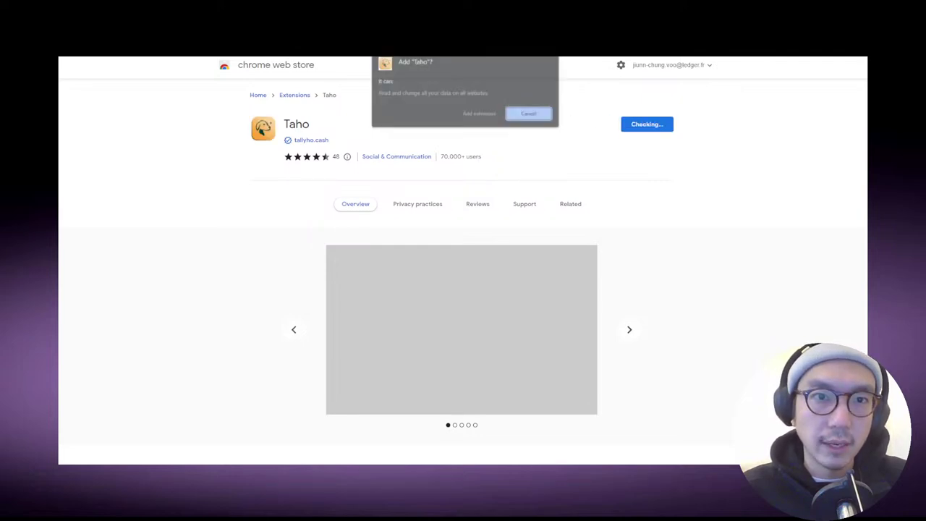
click(479, 113)
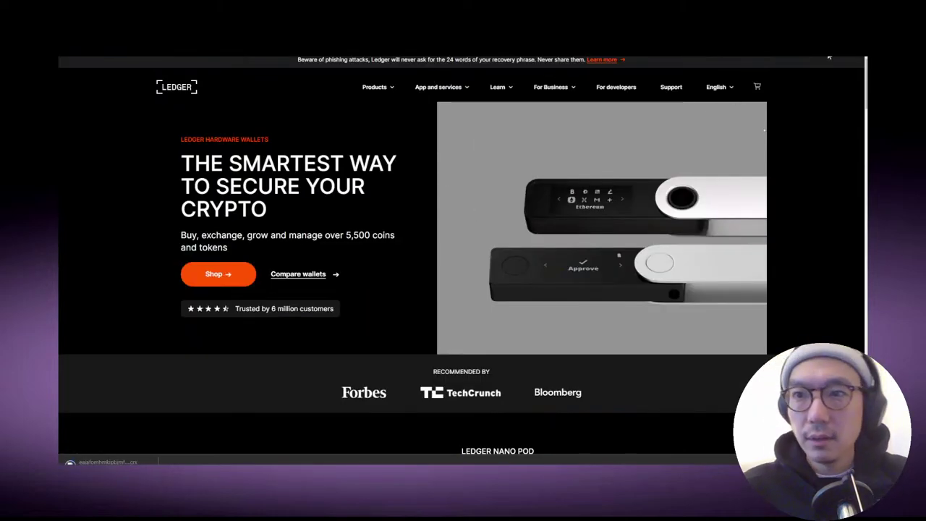
Open the Taho extension and go through its welcome pages to the options for adding accounts
click(833, 58)
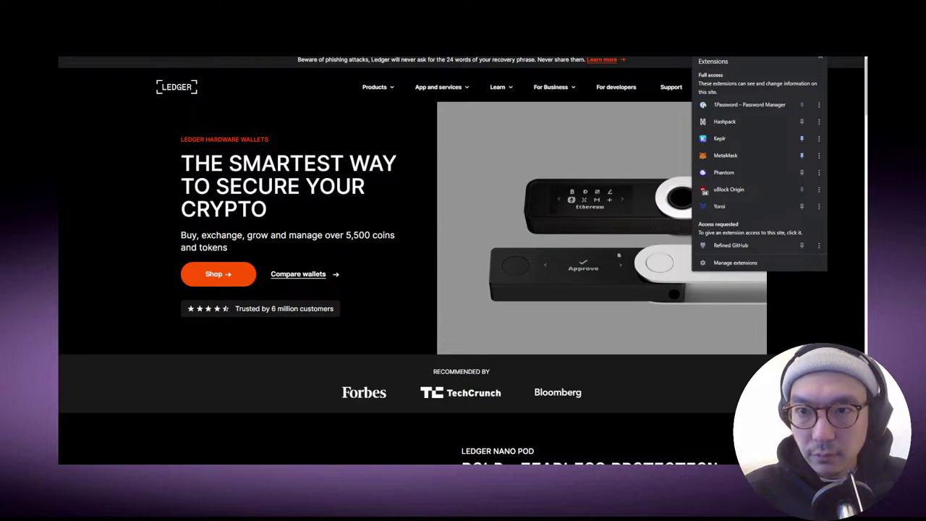
key(Escape)
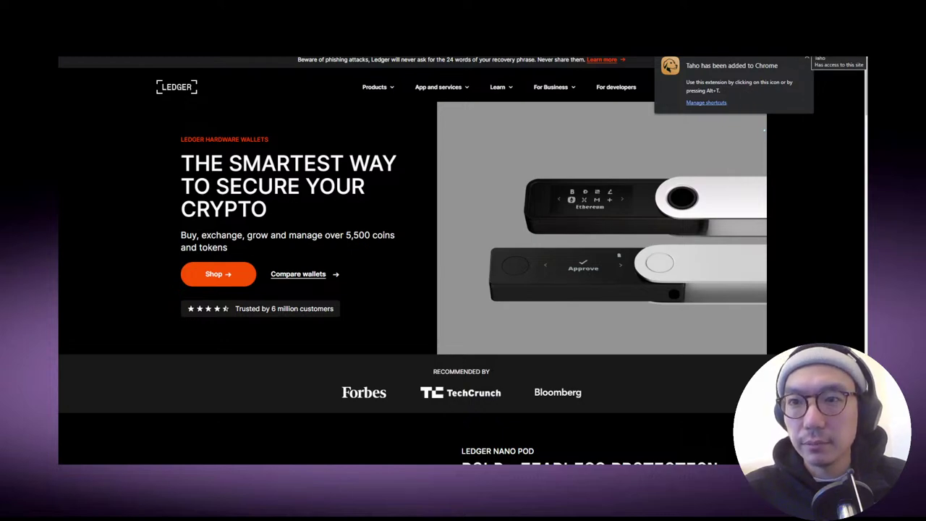
key(Escape)
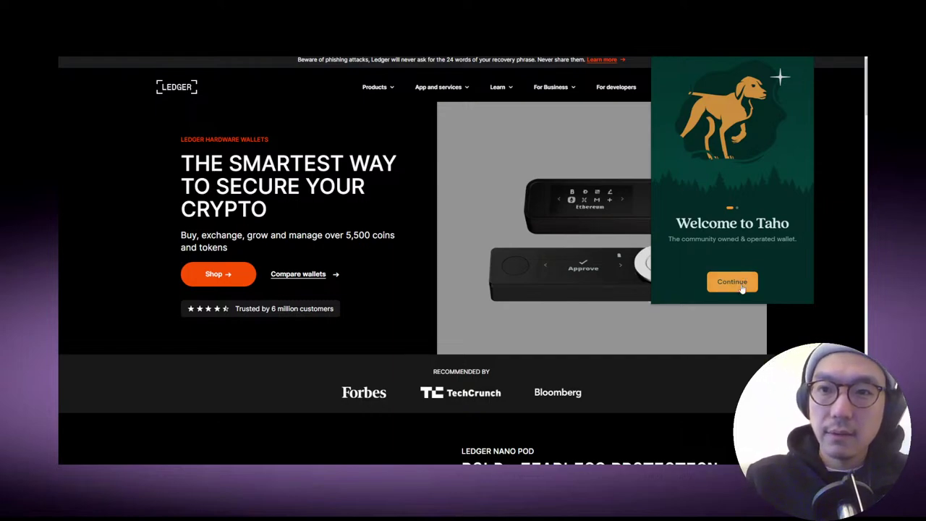
click(730, 288)
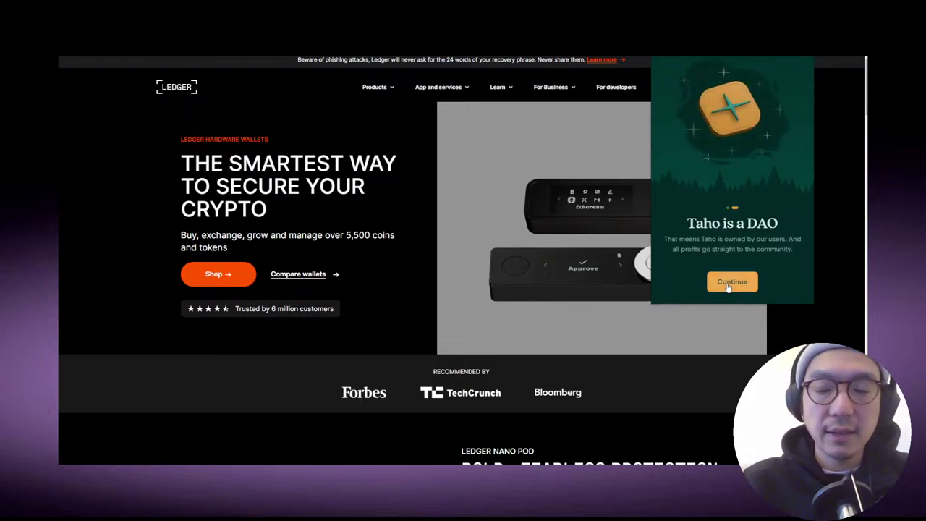
click(729, 285)
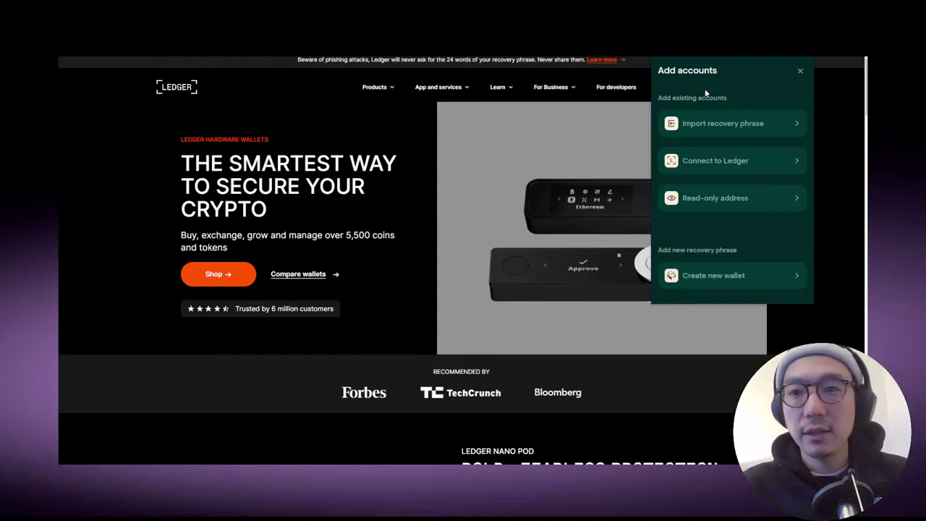
Choose to connect Taho to a Ledger and pair it with the Nano X device
click(717, 161)
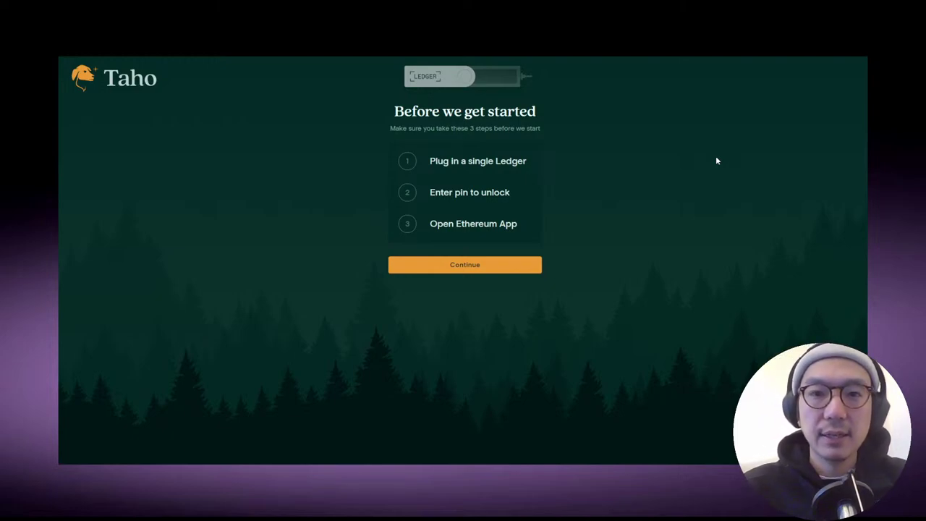
click(483, 265)
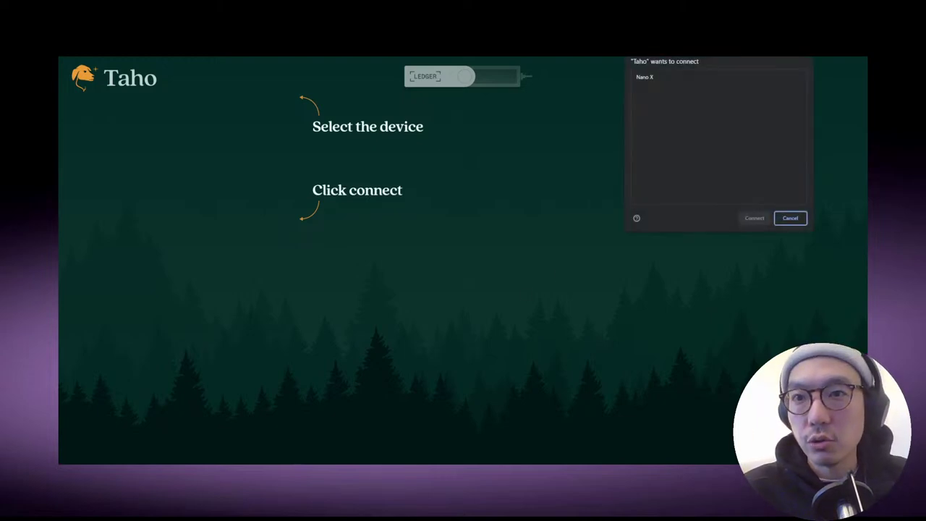
click(652, 77)
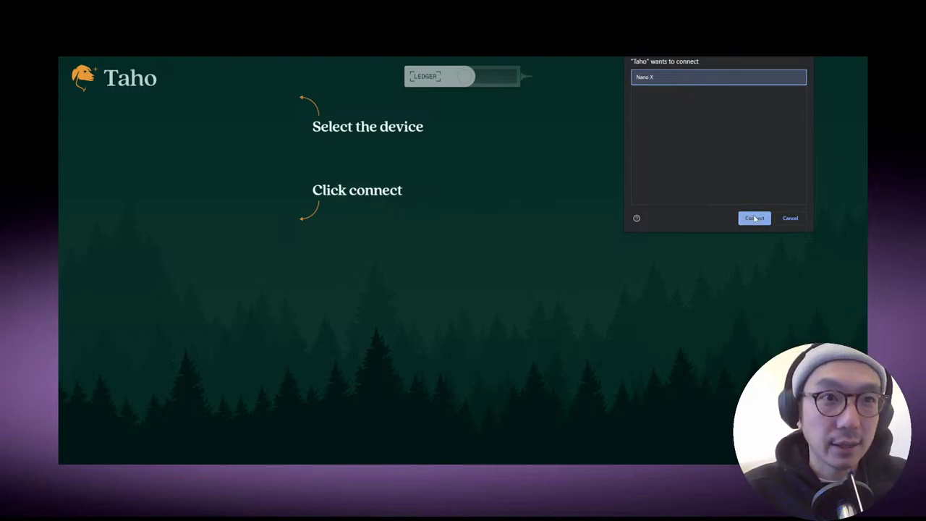
click(755, 218)
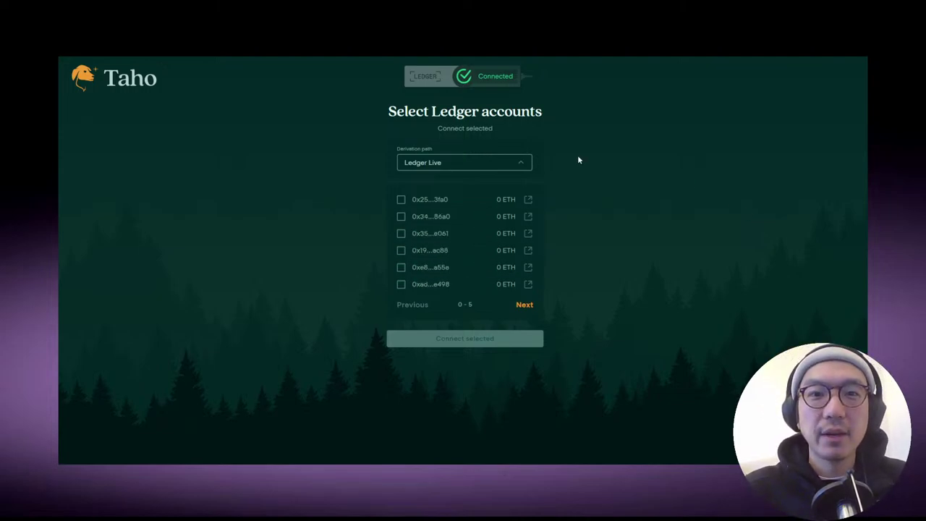
Examine the derivation paths offered for the Ledger accounts, from Ledger Live through Rootstock Testnet and the custom path option
click(506, 165)
scroll(482, 131, down, 1)
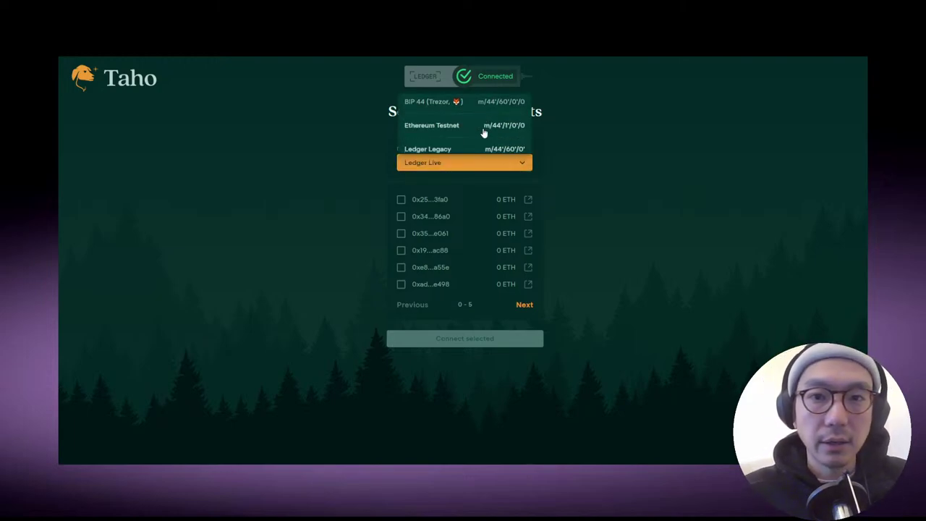
scroll(484, 132, down, 2)
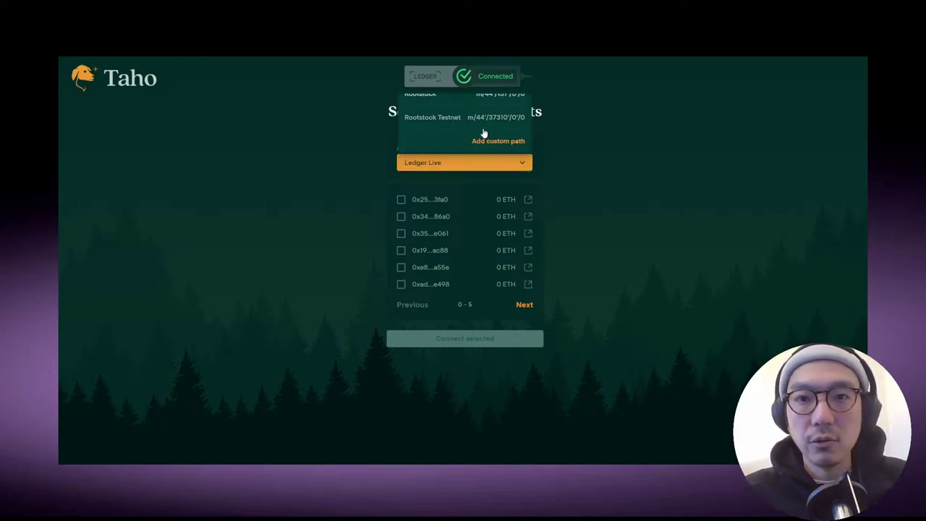
scroll(504, 119, up, 3)
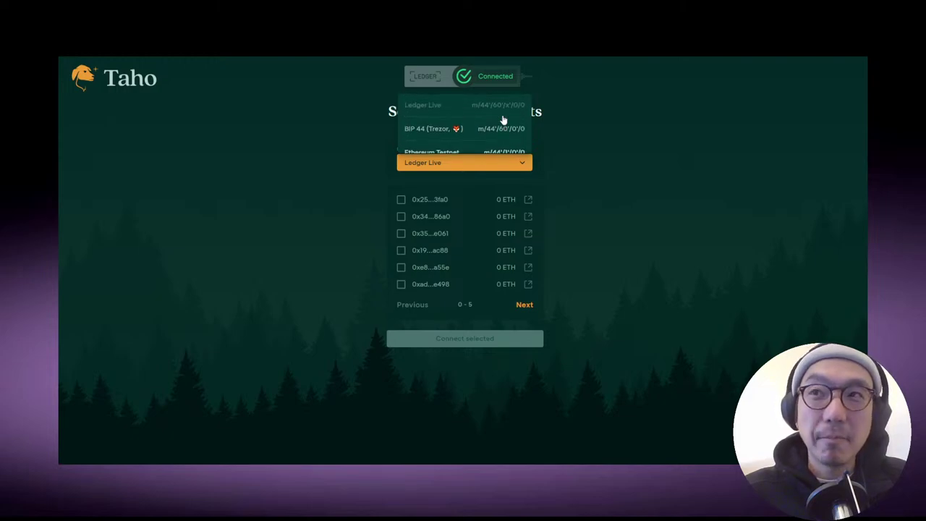
scroll(504, 119, down, 2)
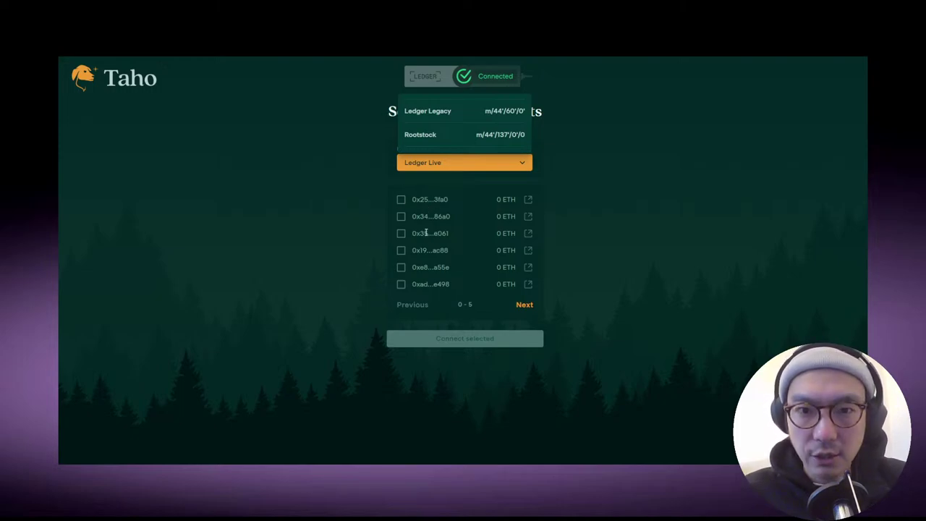
click(374, 236)
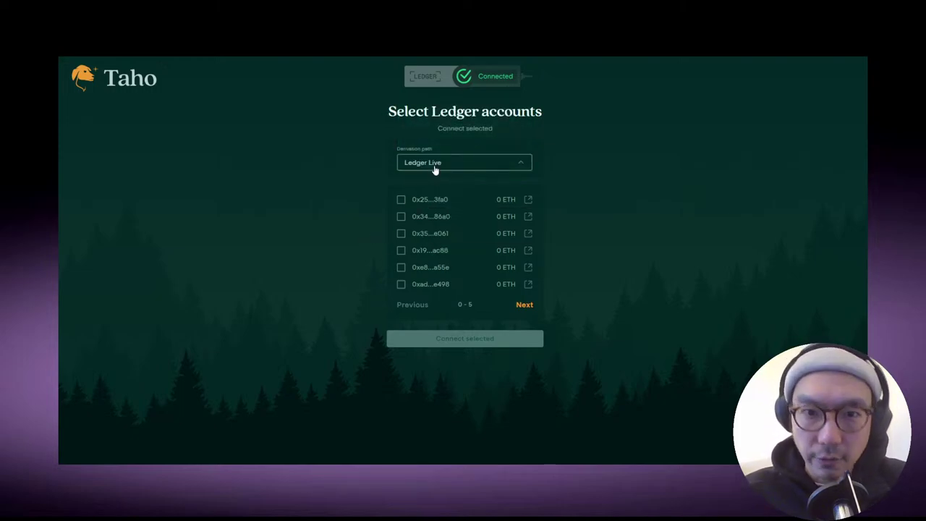
Switch the derivation path for the Ledger accounts to BIP 44 (Trezor), m/44'/60'/0'/0
click(434, 165)
scroll(494, 119, down, 3)
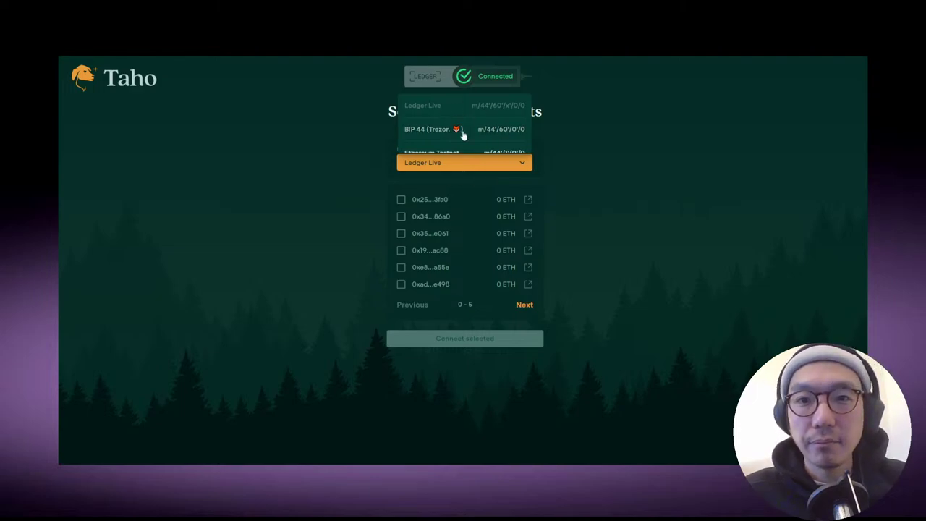
right_click(424, 148)
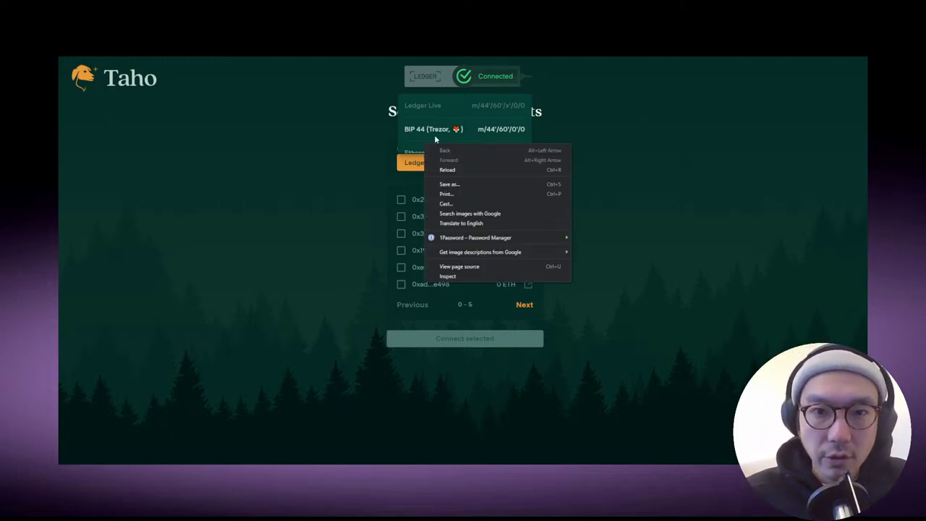
click(436, 137)
click(434, 129)
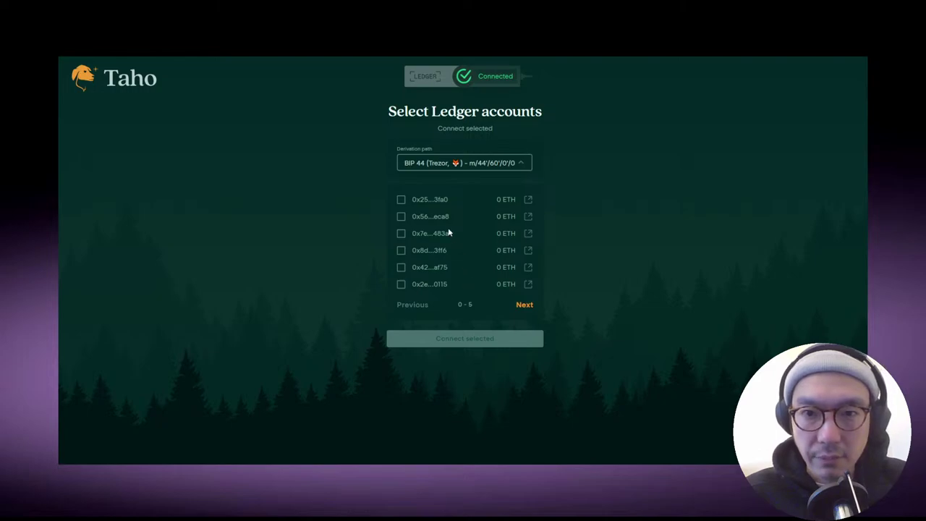
Change the derivation path to Ledger Legacy, m/44'/60'/0', to list the accounts under that path
click(429, 168)
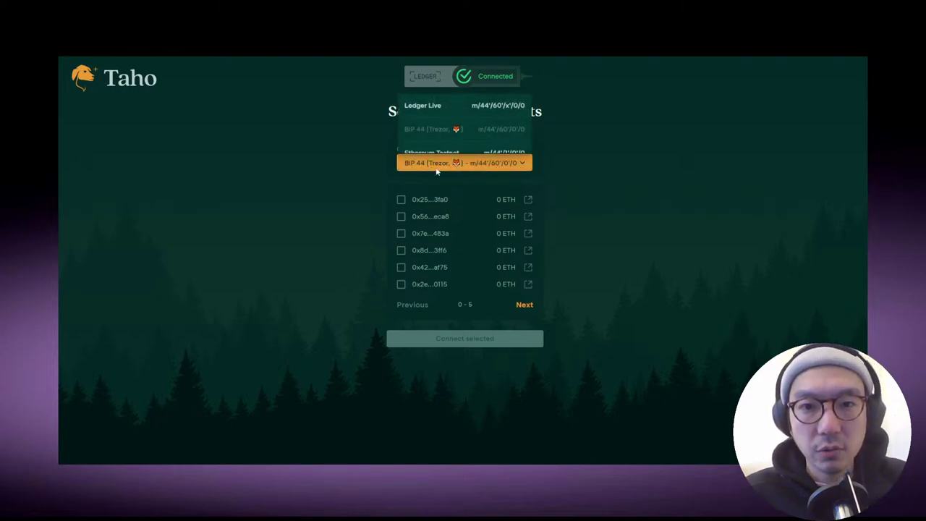
scroll(430, 131, down, 1)
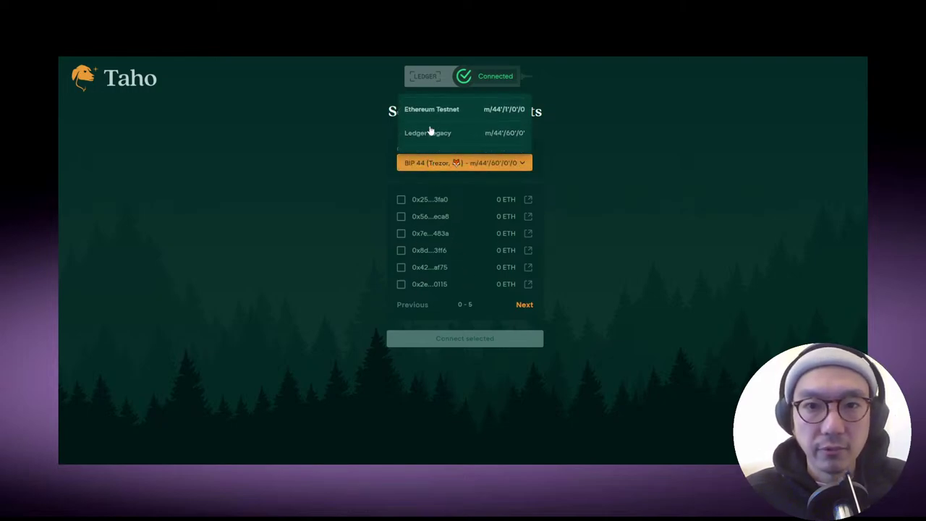
click(434, 134)
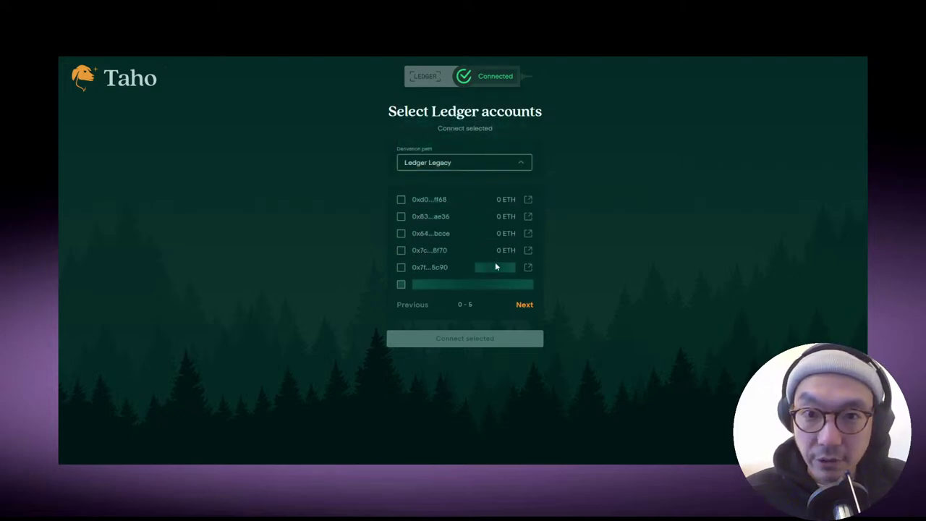
Return the derivation path of the Ledger accounts to Ledger Live, m/44'/60'/x'/0/0
click(462, 165)
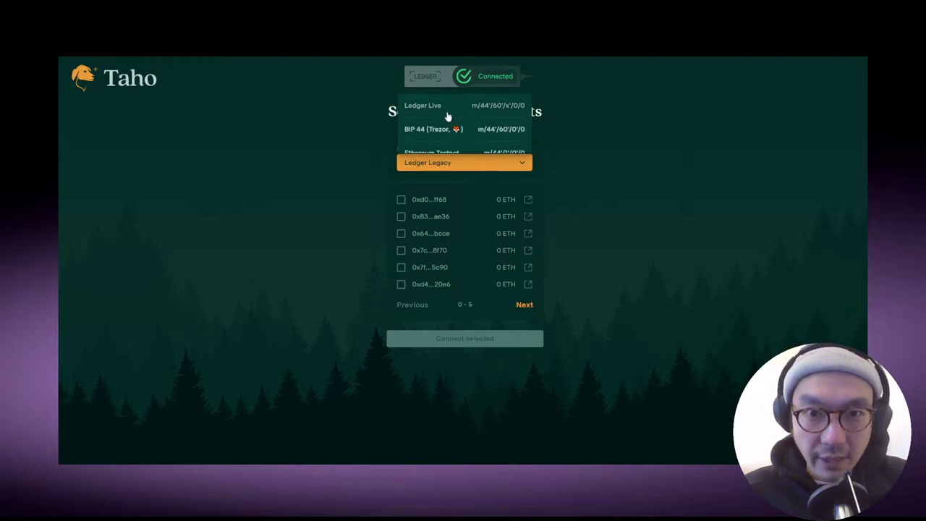
right_click(447, 111)
key(Escape)
click(441, 112)
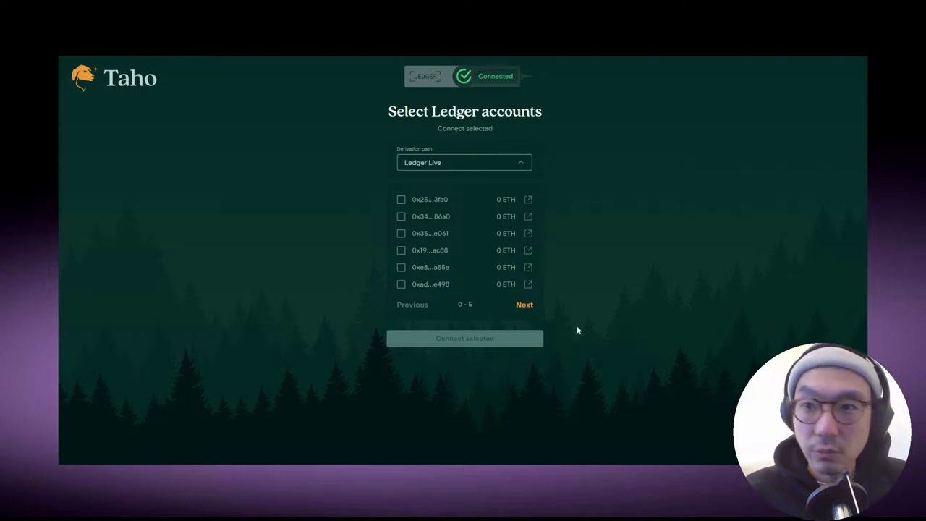
Start adding a custom derivation path and set it to m/44'/818'/0'/0
click(437, 164)
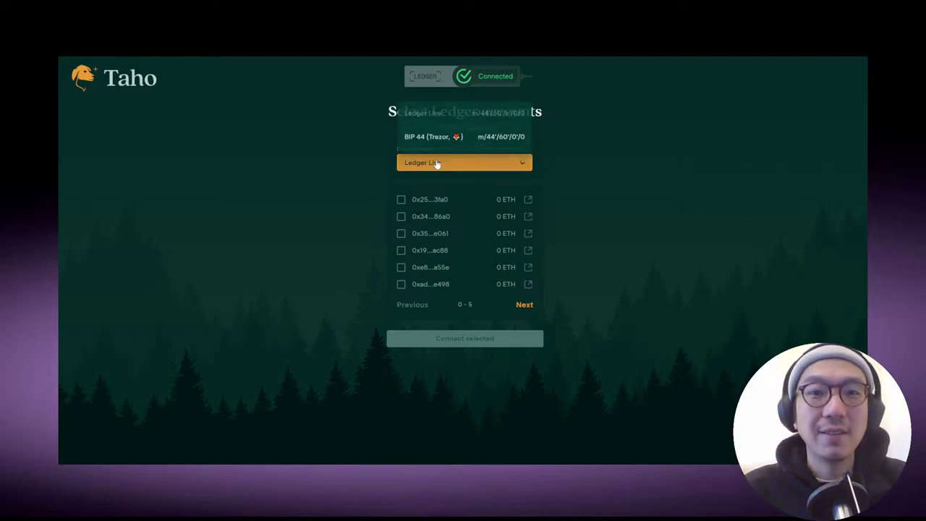
scroll(461, 147, down, 3)
click(482, 144)
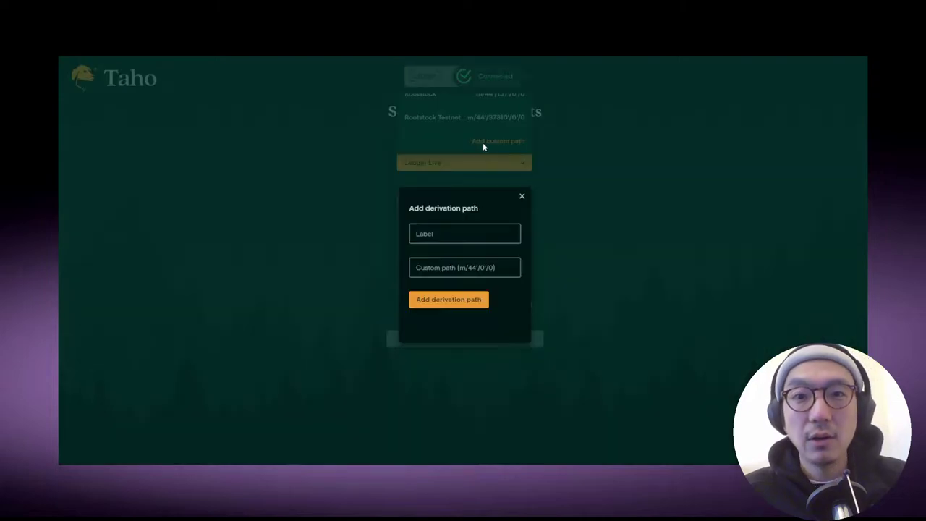
click(453, 231)
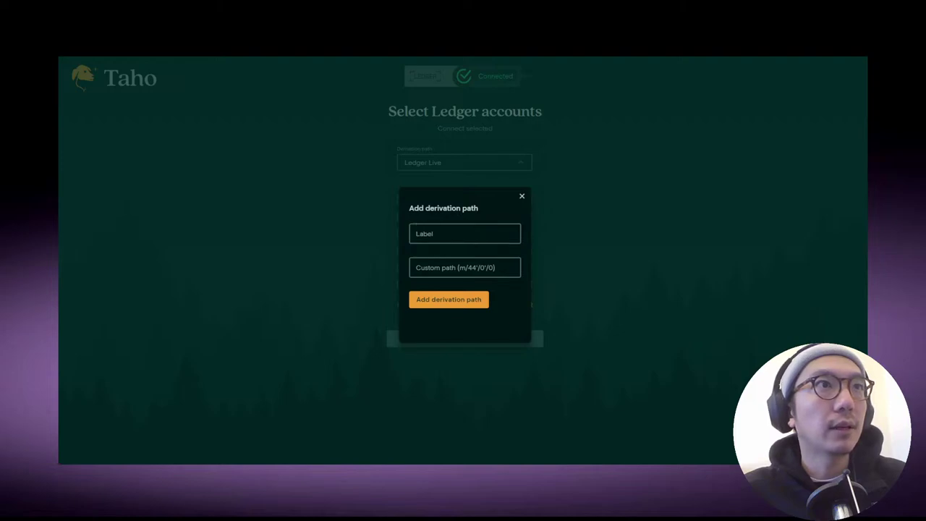
click(460, 265)
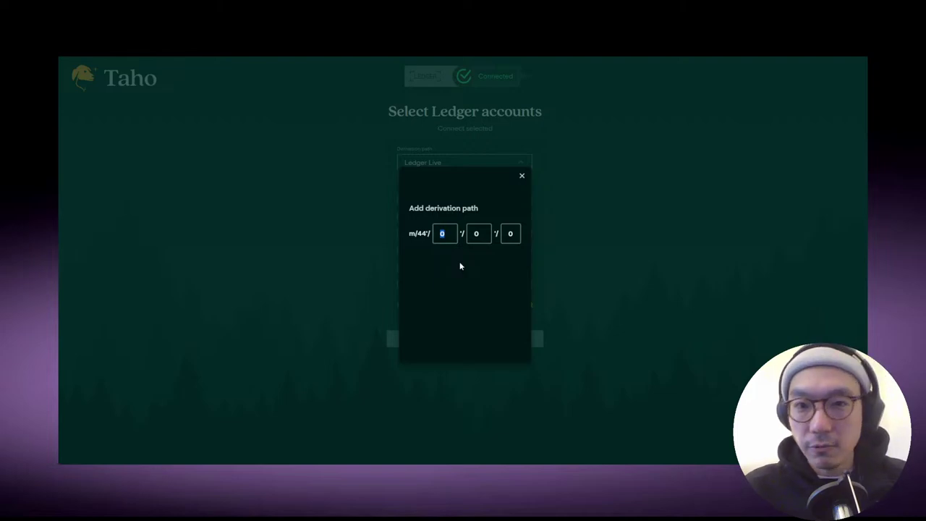
text(818)
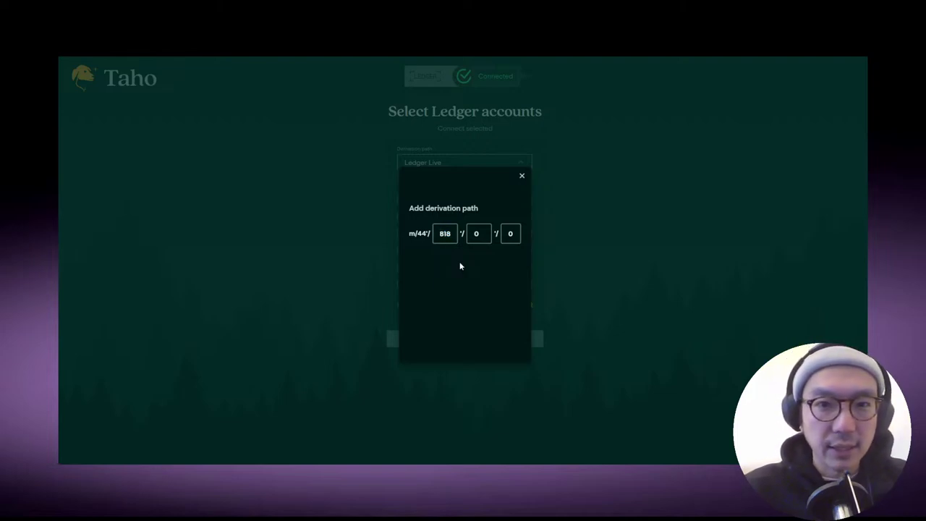
click(517, 275)
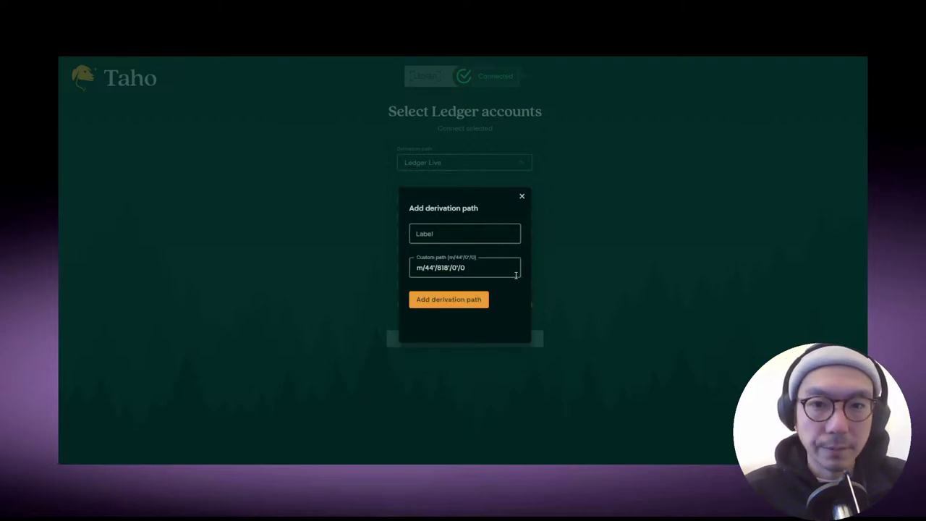
Label the custom derivation path "ether-vet" and add it
click(461, 235)
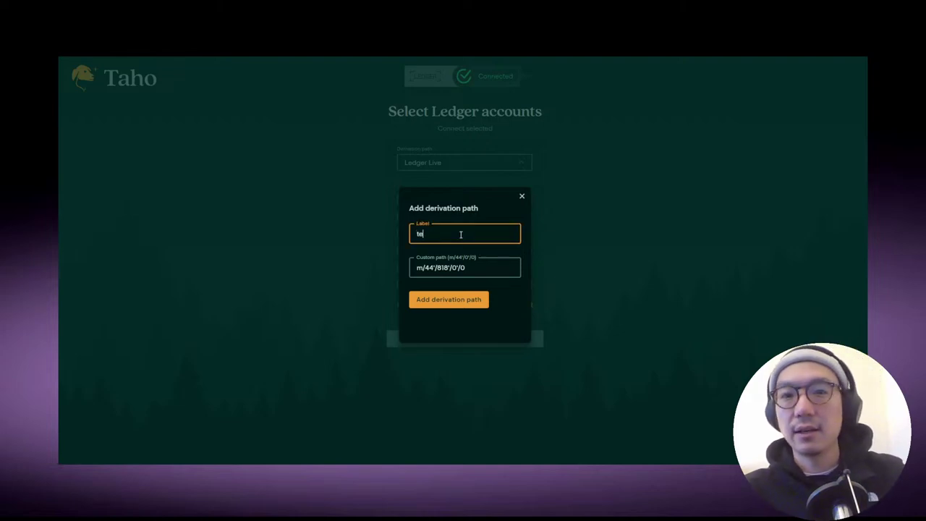
text(ether-vet)
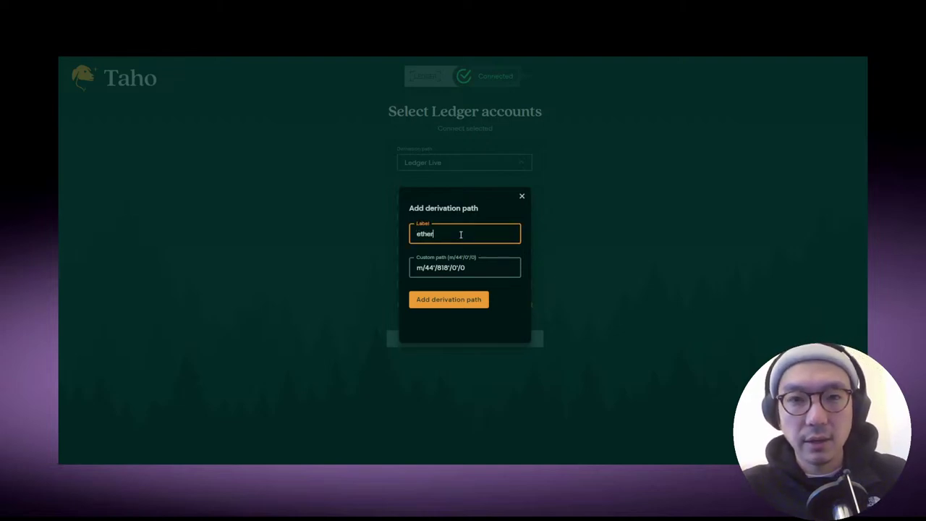
click(446, 298)
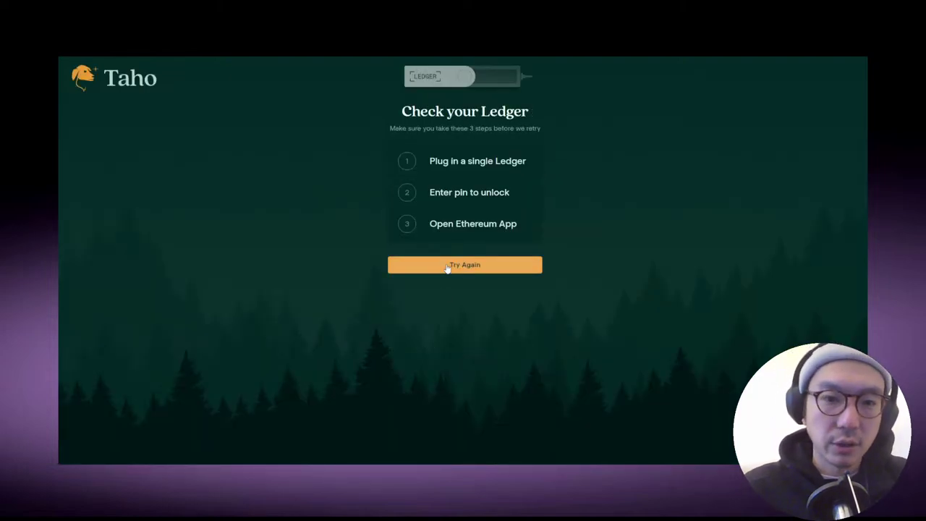
Retry the Ledger connection and connect the paired Nano X to the wallet
click(447, 266)
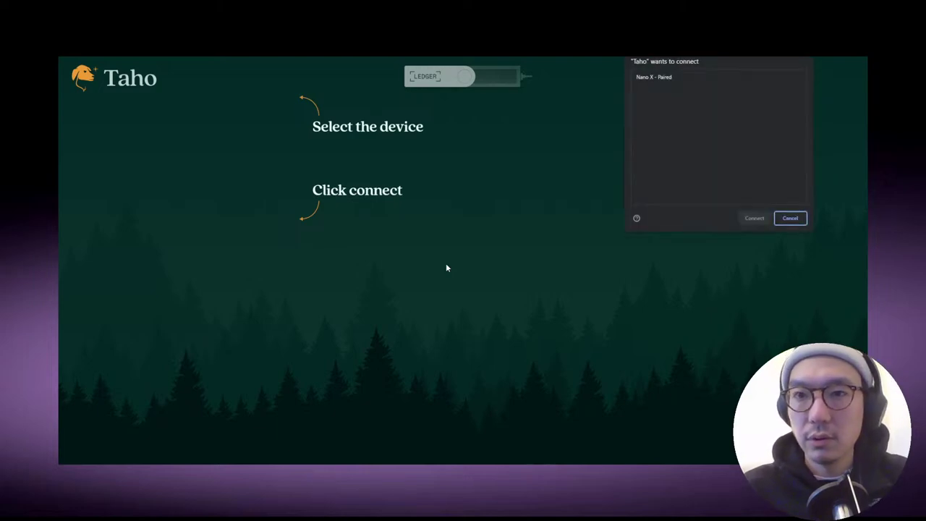
click(703, 80)
click(755, 217)
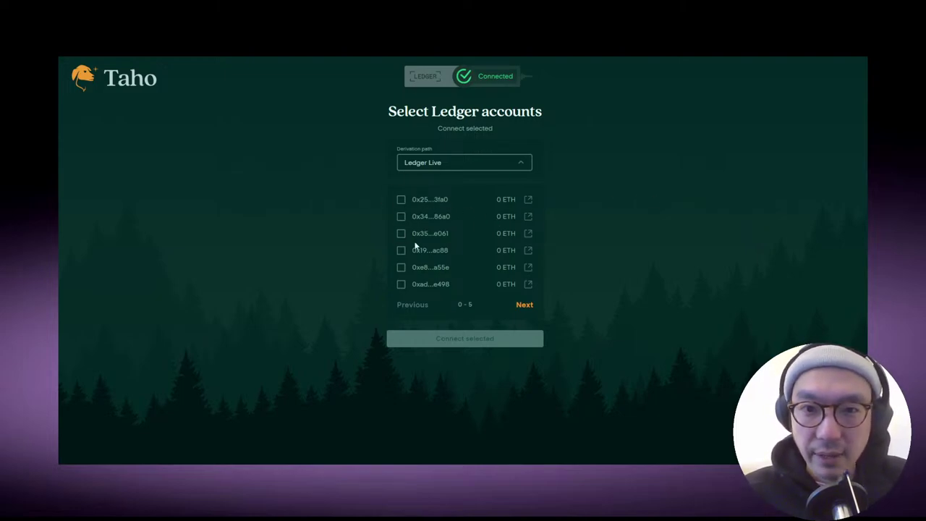
Start adding another custom derivation path for the Ledger accounts and label it "test"
click(470, 166)
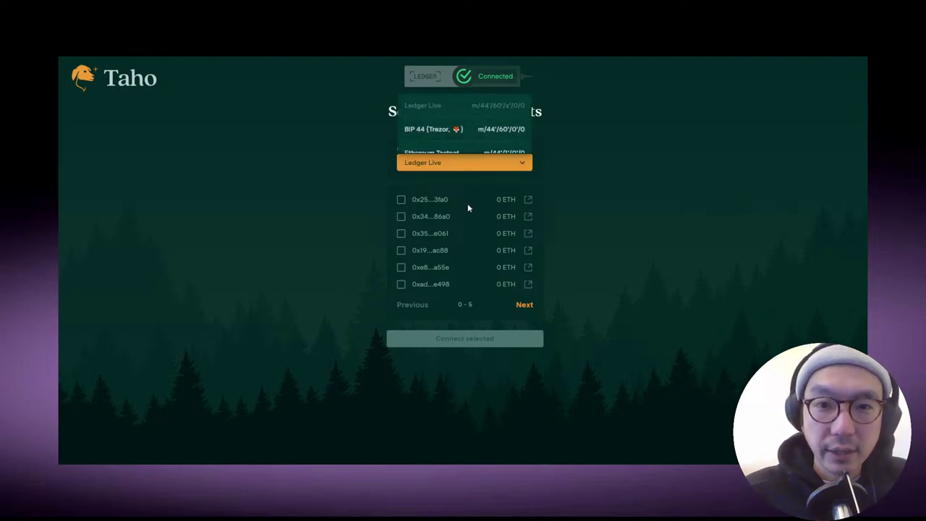
scroll(452, 130, down, 5)
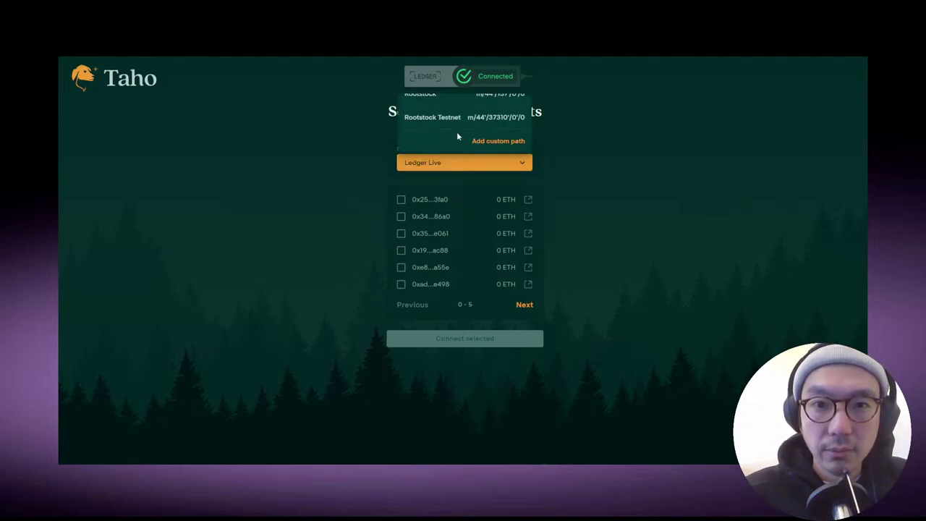
scroll(463, 134, up, 5)
scroll(467, 135, down, 2)
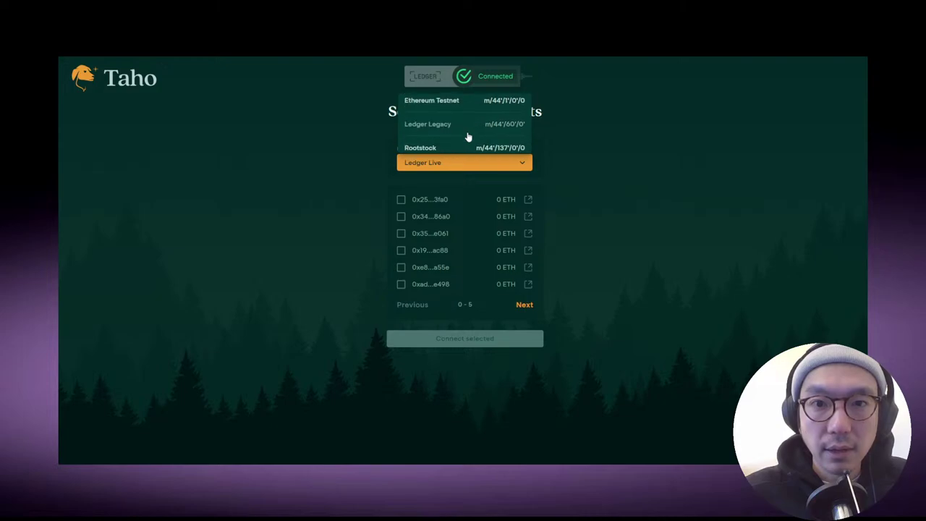
scroll(467, 136, down, 3)
click(479, 141)
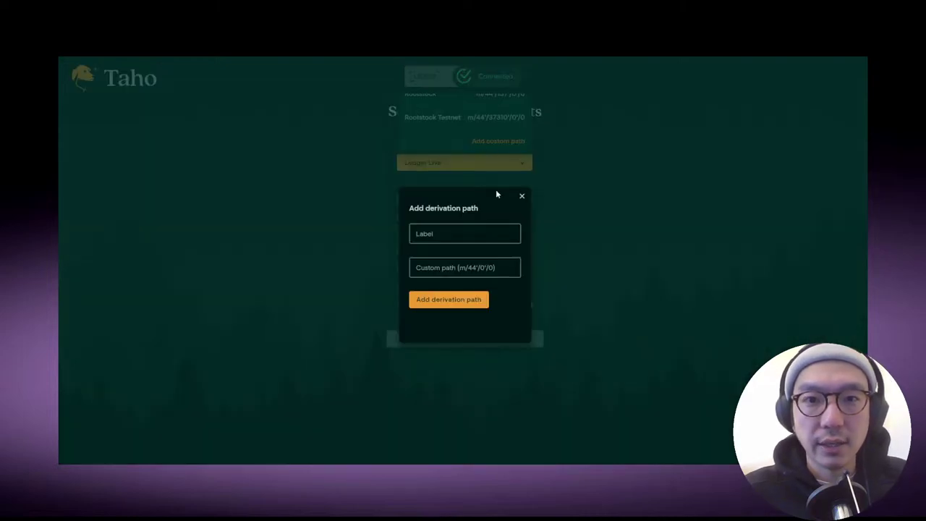
click(449, 233)
text(test)
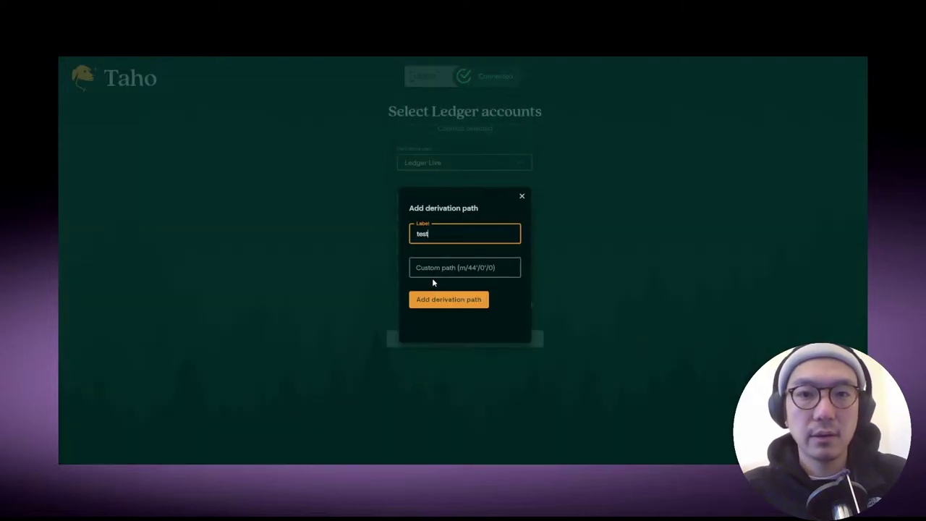
Set the custom path to m/44'/60'/20'/1 and add the derivation path
click(433, 276)
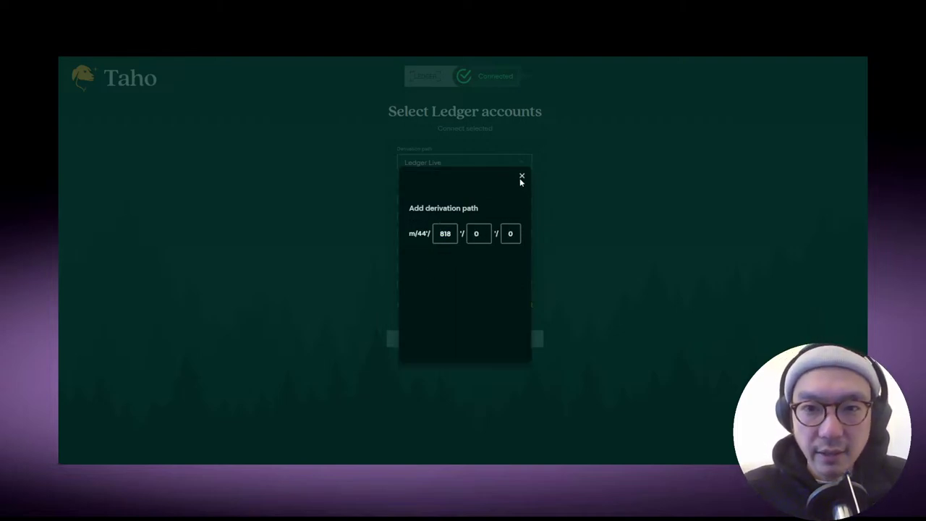
click(481, 233)
text(1)
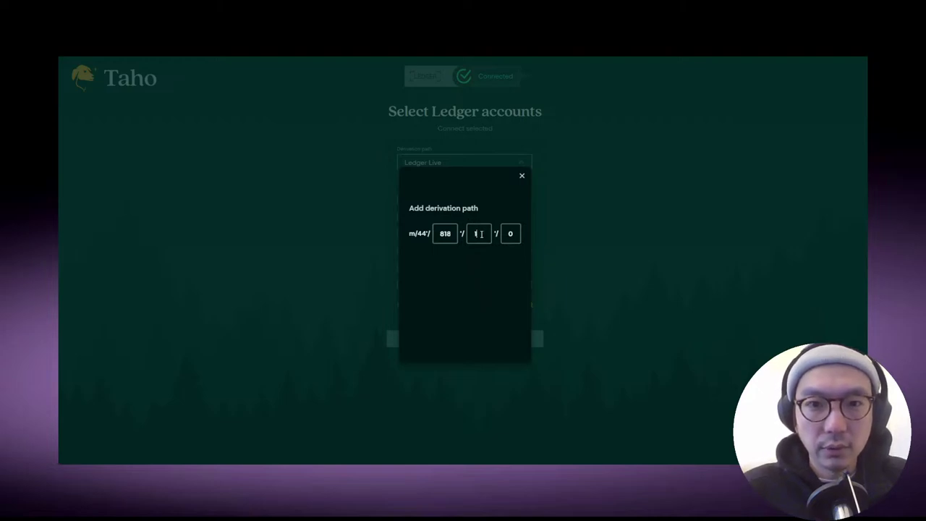
double_click(450, 208)
click(525, 232)
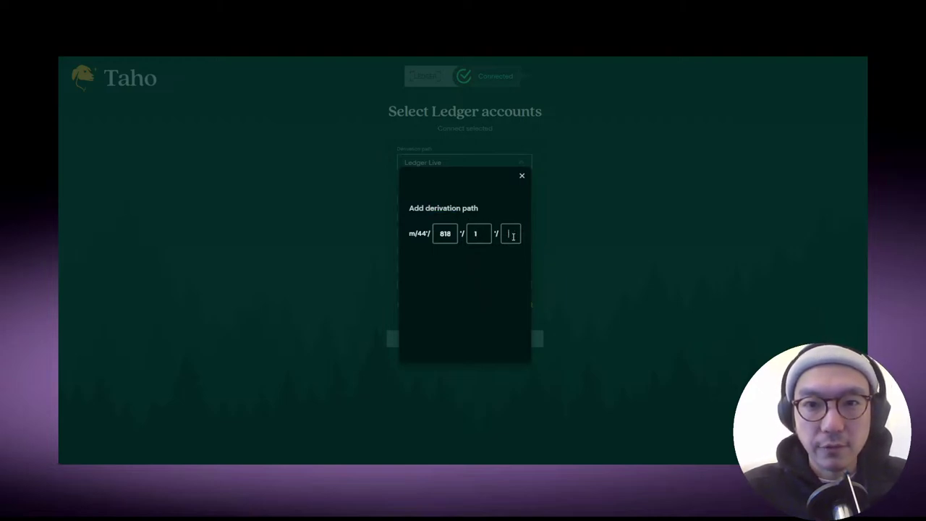
text(1)
double_click(445, 233)
text(60)
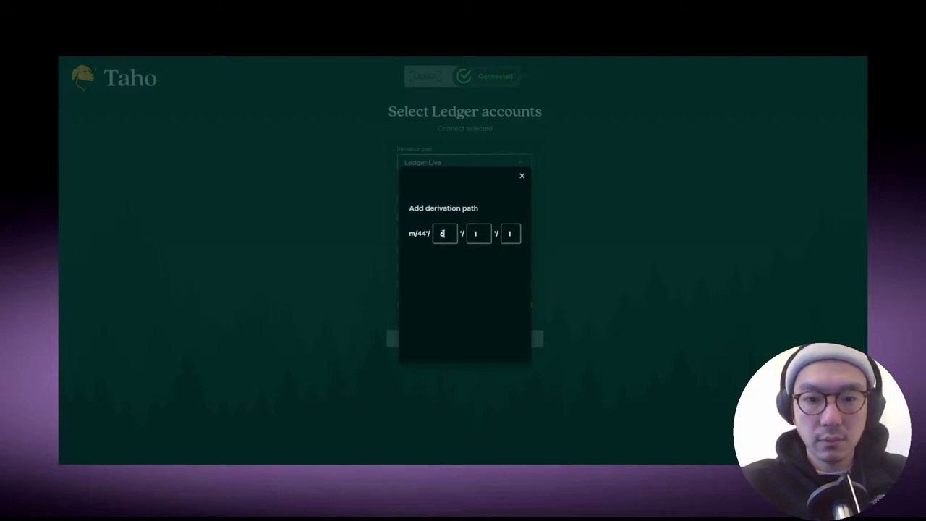
click(486, 237)
key(BackSpace)
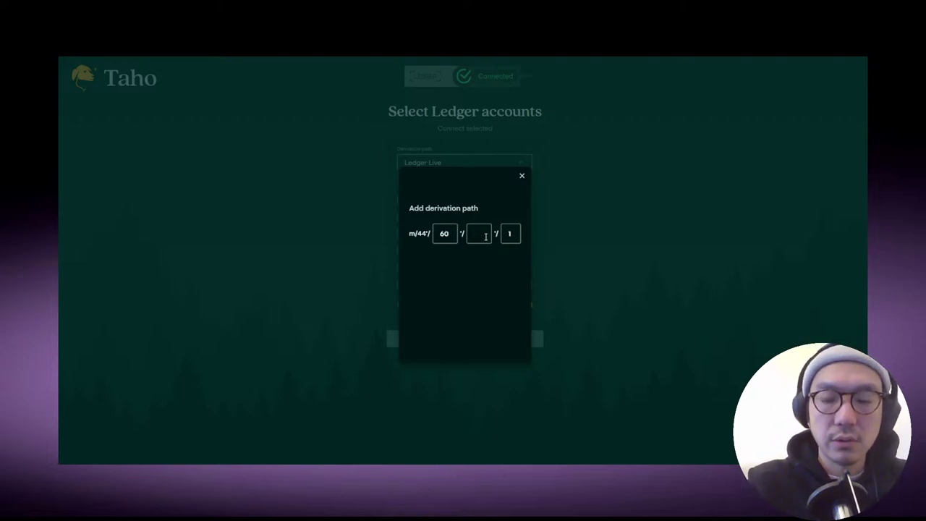
text(20'/1)
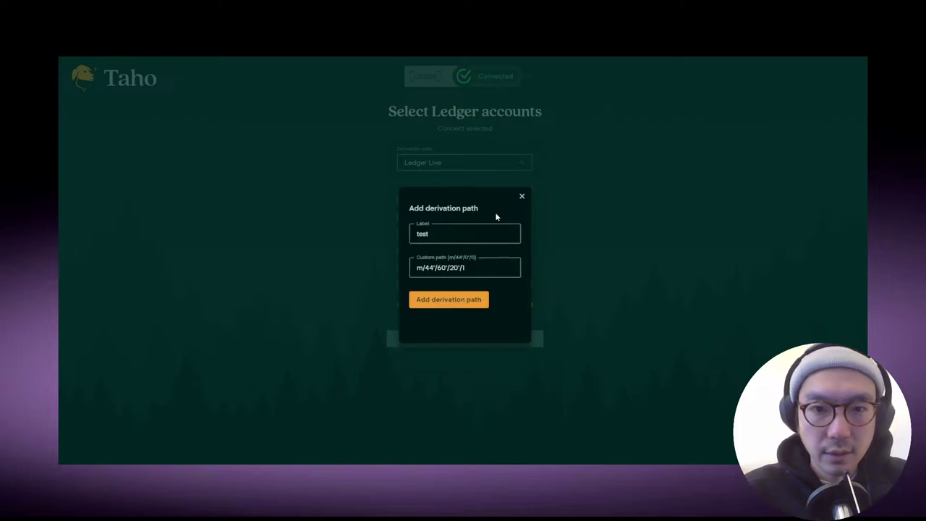
click(474, 298)
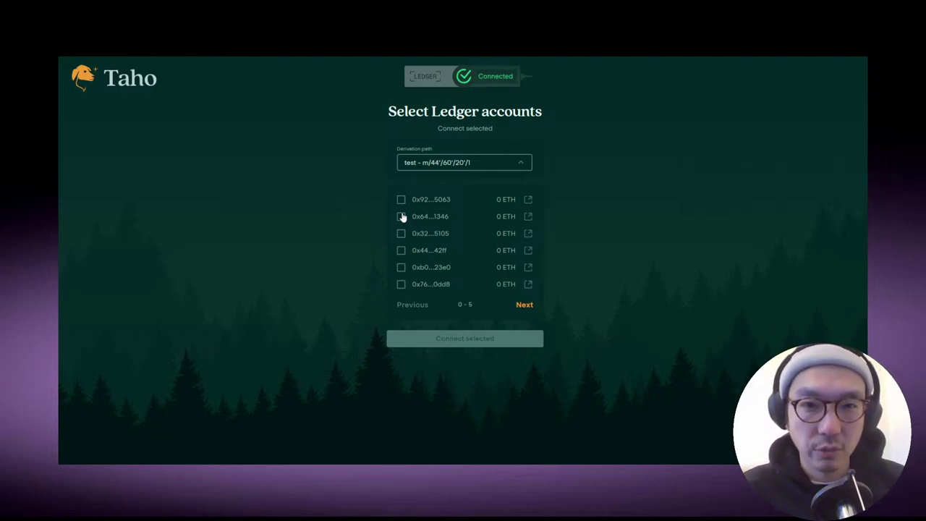
Connect the second account listed under the "test" path, 0x64…1346, and close the finished connection page
click(401, 216)
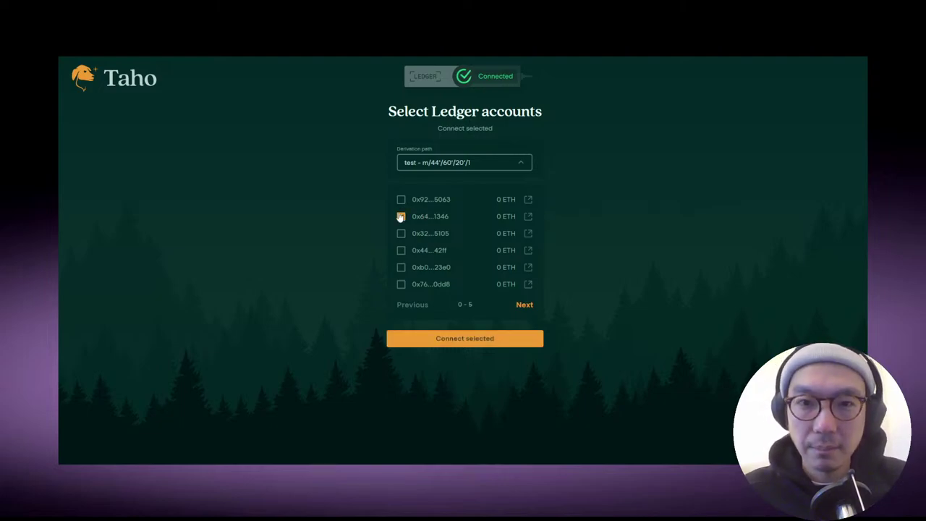
click(457, 340)
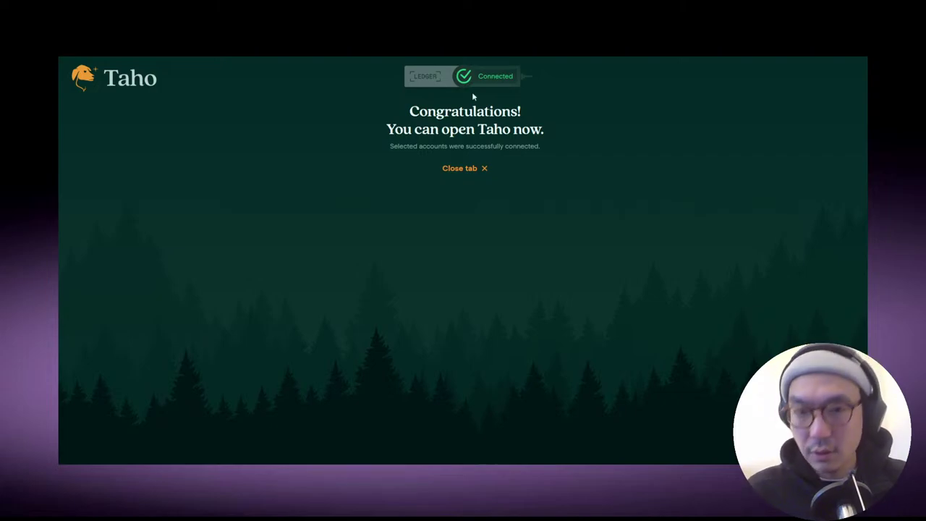
click(463, 168)
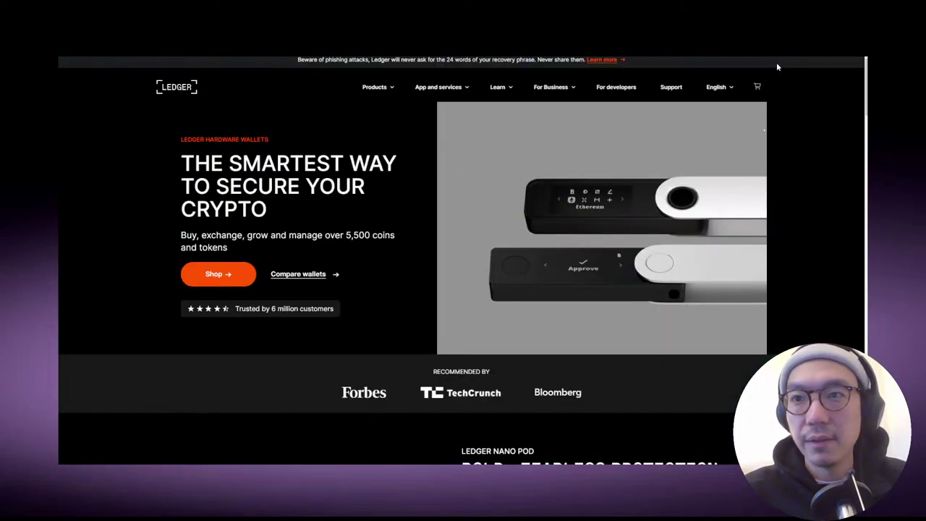
Open the Taho extension on the Ledger website, dismiss its analytics notice and view the supported networks
click(843, 48)
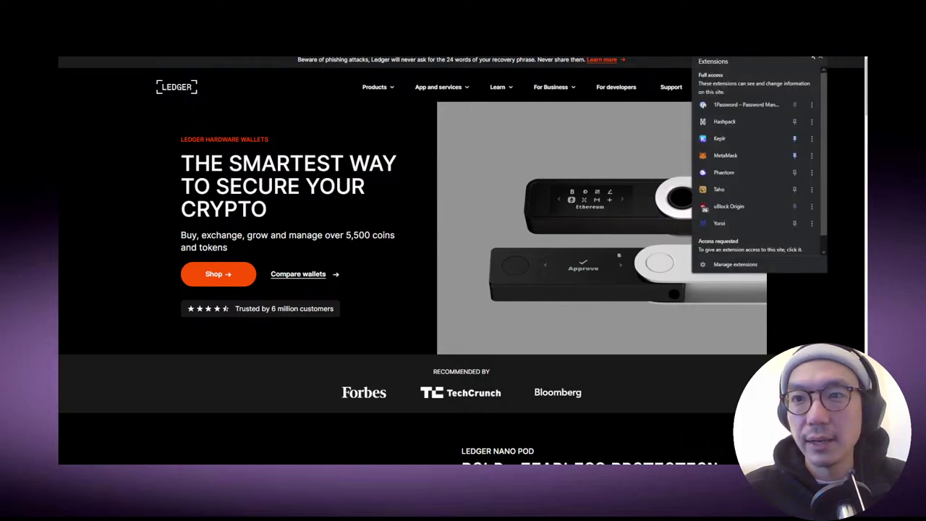
click(750, 186)
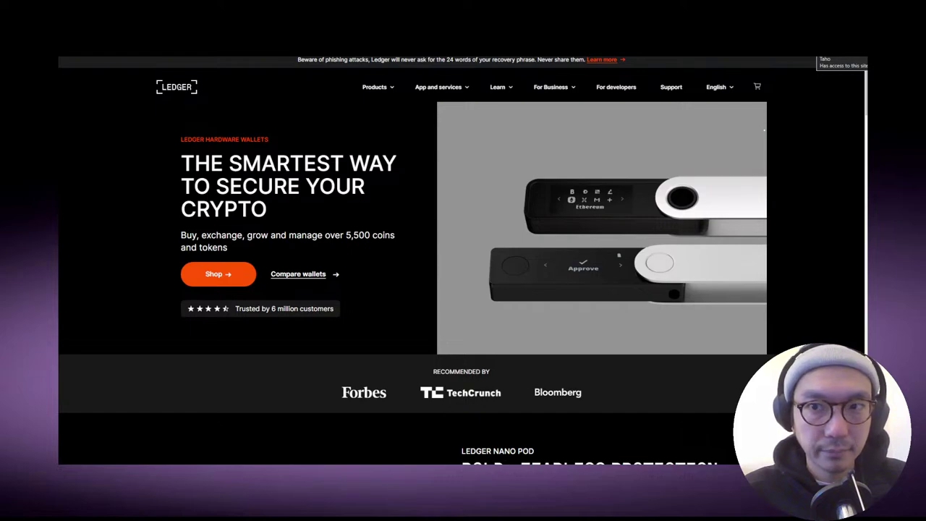
click(825, 49)
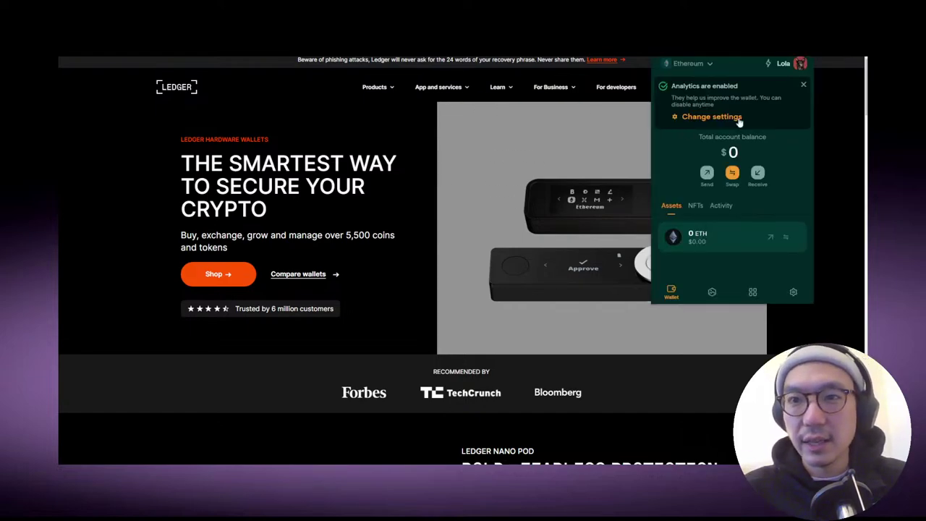
click(803, 85)
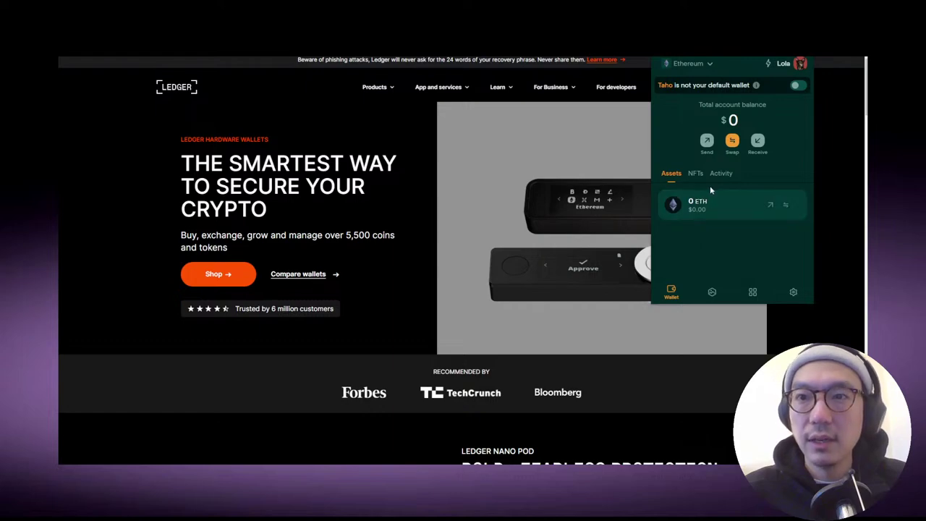
click(696, 65)
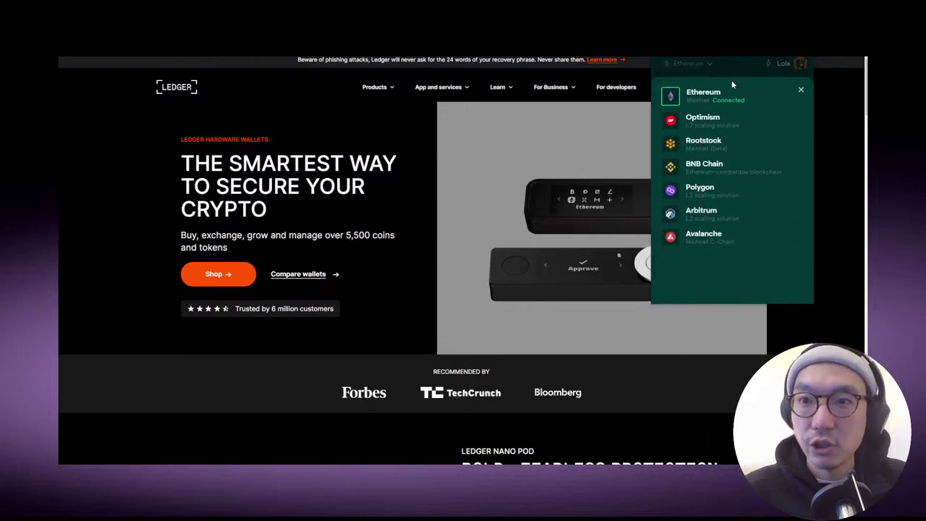
click(727, 70)
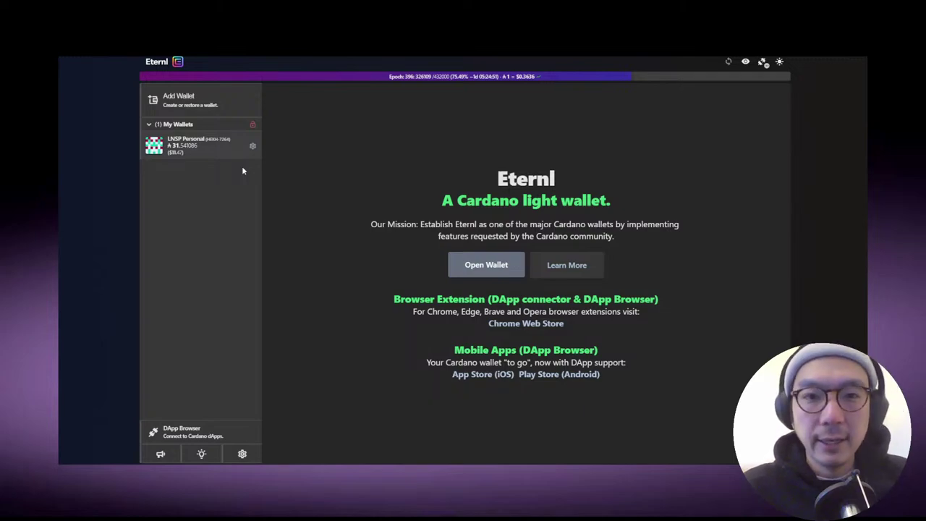
Start adding a wallet in Eternl by pairing a Ledger hardware wallet with 1 account
click(204, 108)
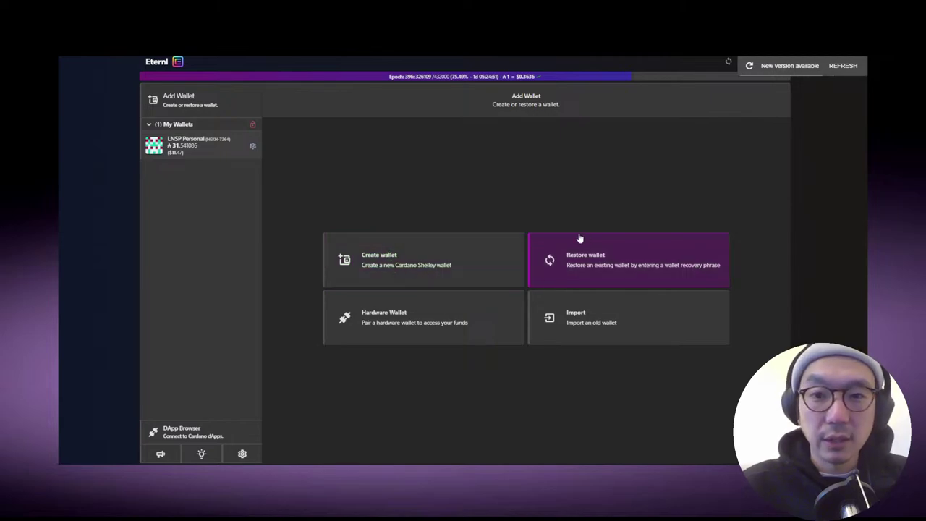
click(391, 327)
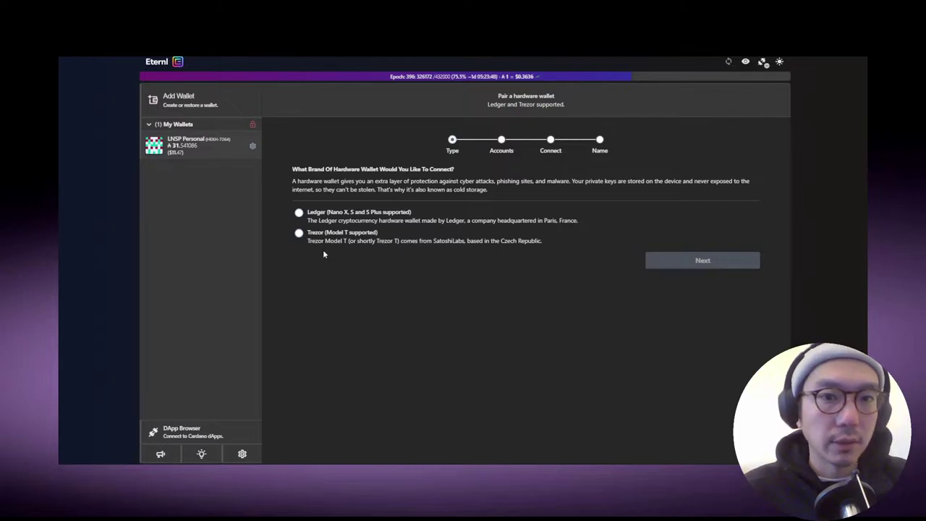
click(298, 213)
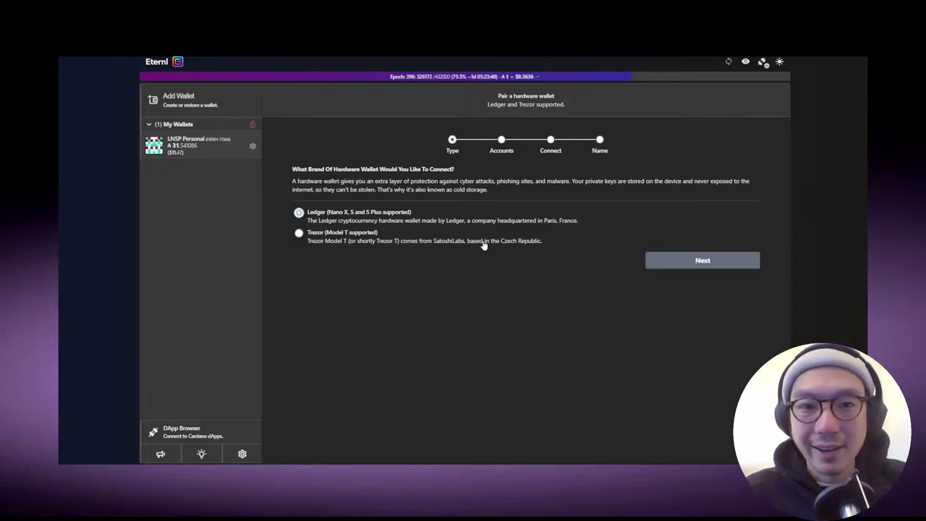
right_click(663, 267)
click(663, 266)
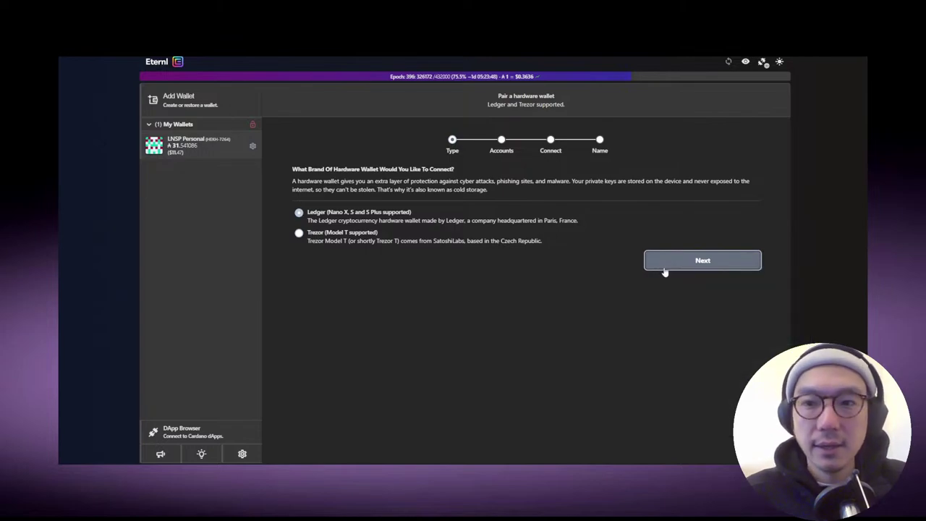
click(664, 266)
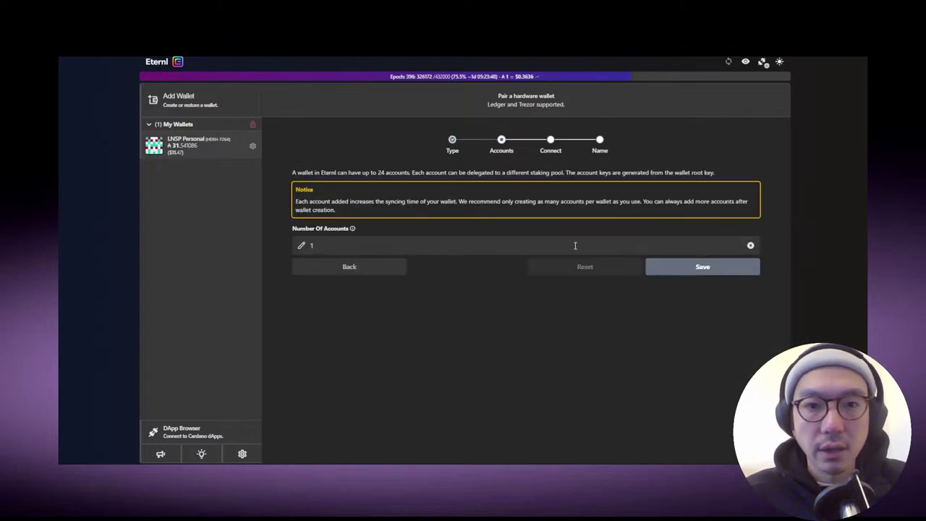
click(660, 269)
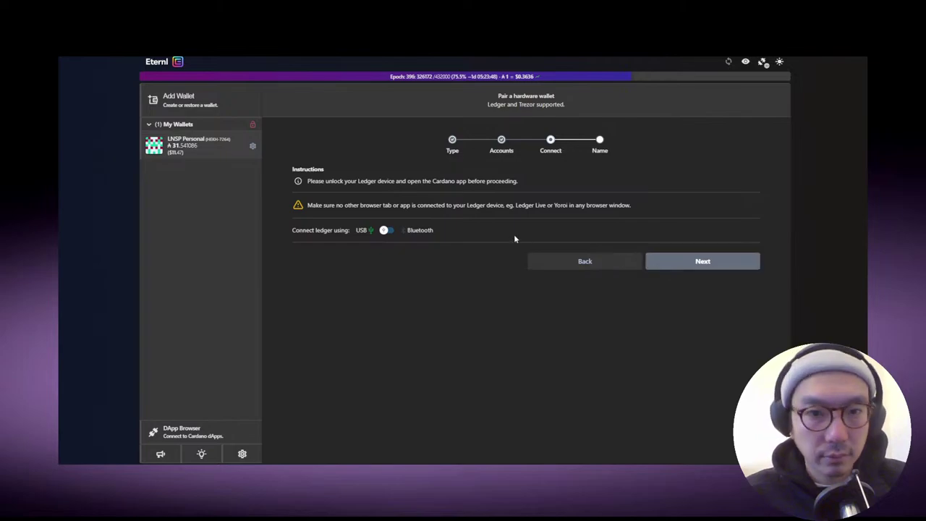
Connect the Nano X over USB and save the paired wallet under its suggested name
click(675, 262)
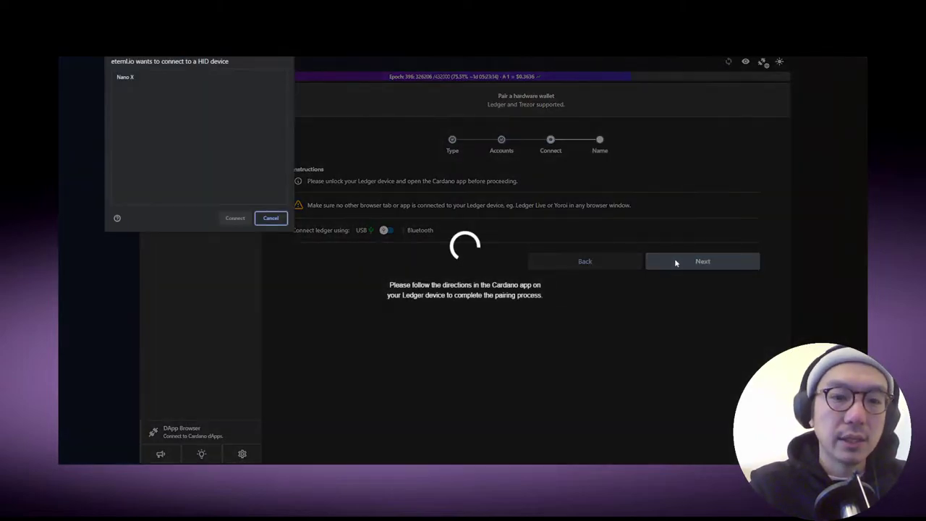
click(175, 79)
click(234, 218)
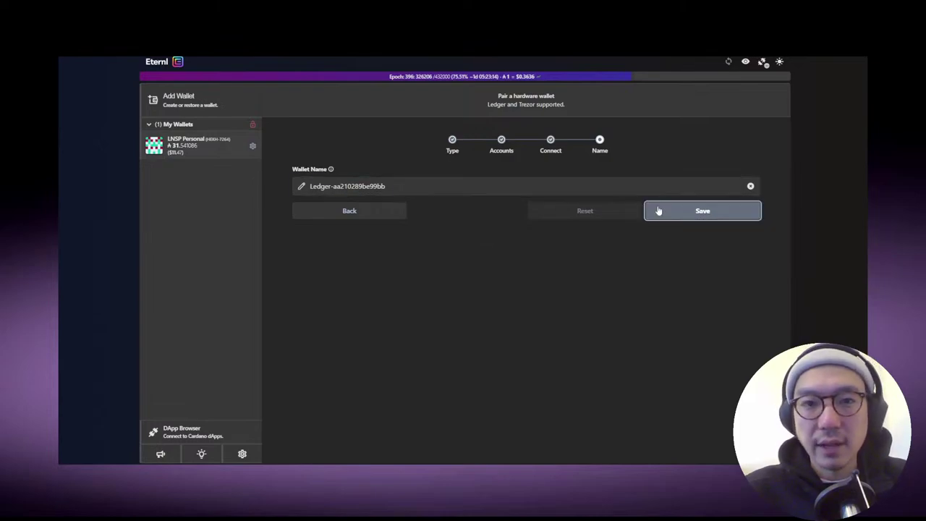
click(659, 210)
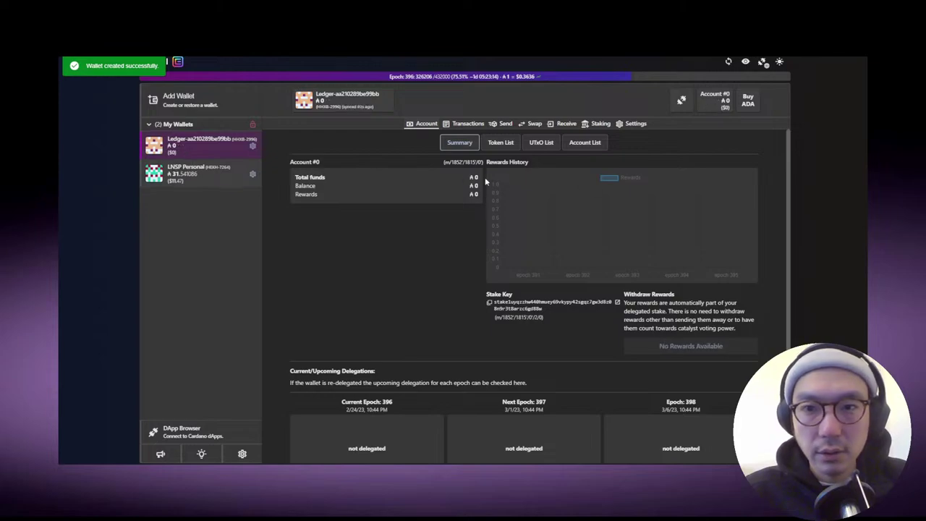
Examine the new Cardano account's summary, token list and UTxO list
scroll(427, 257, down, 3)
scroll(417, 270, up, 2)
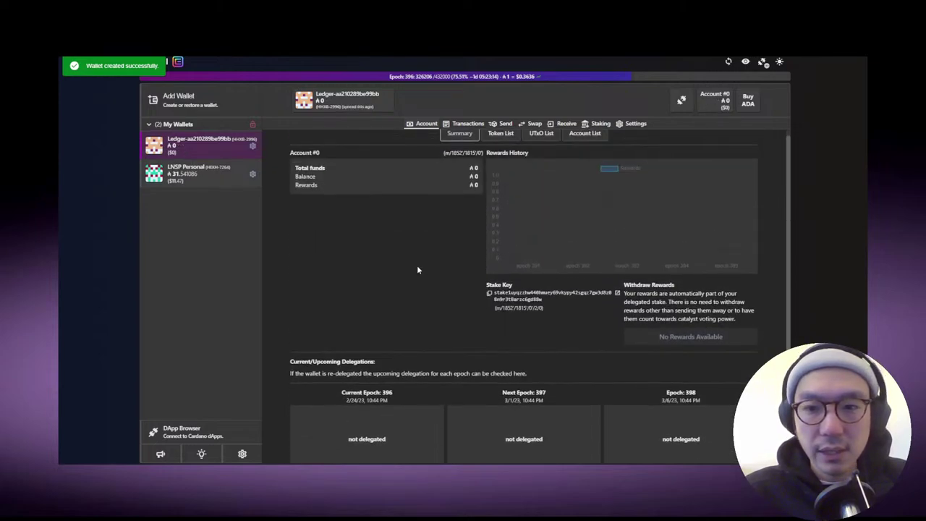
scroll(417, 270, down, 3)
scroll(417, 265, up, 3)
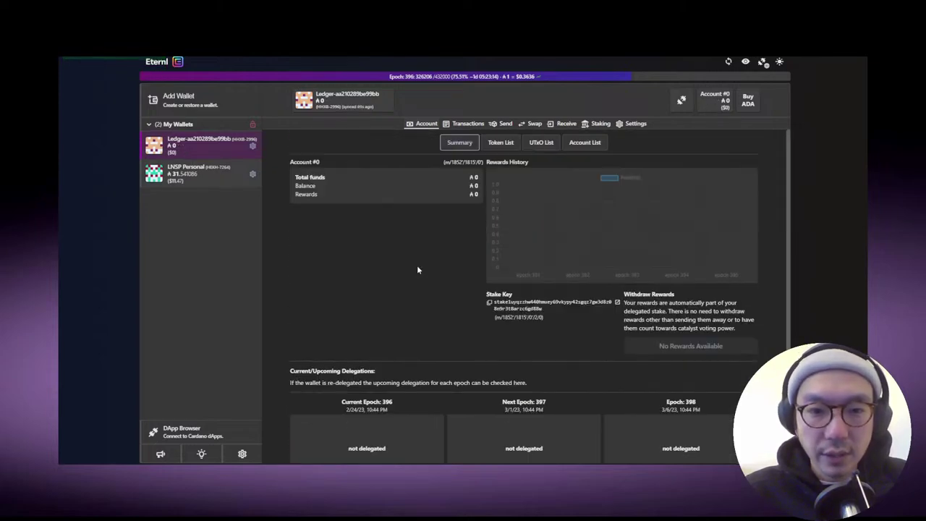
click(500, 143)
click(545, 148)
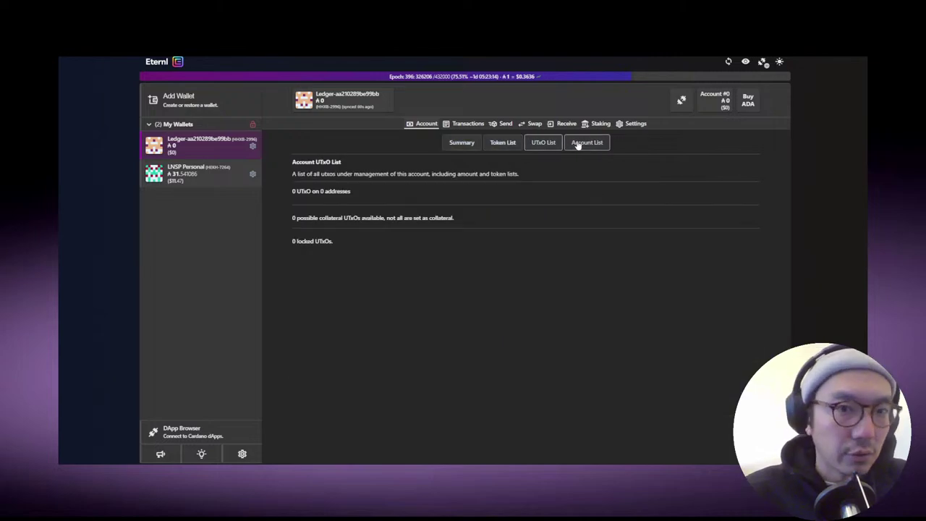
View the Cardano account list with its derivation path, and bring up web search results for "ledger support solflare"
click(578, 144)
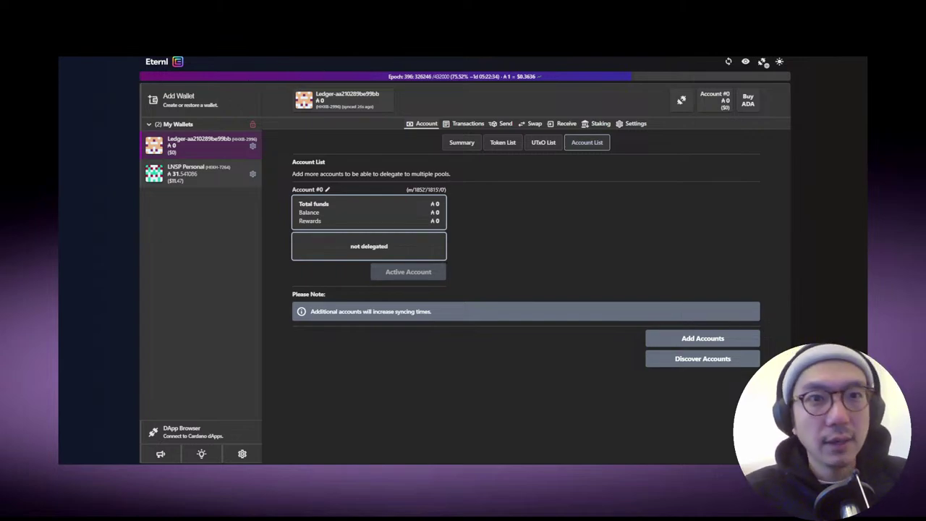
key(ctrl+l)
text(ledger support)
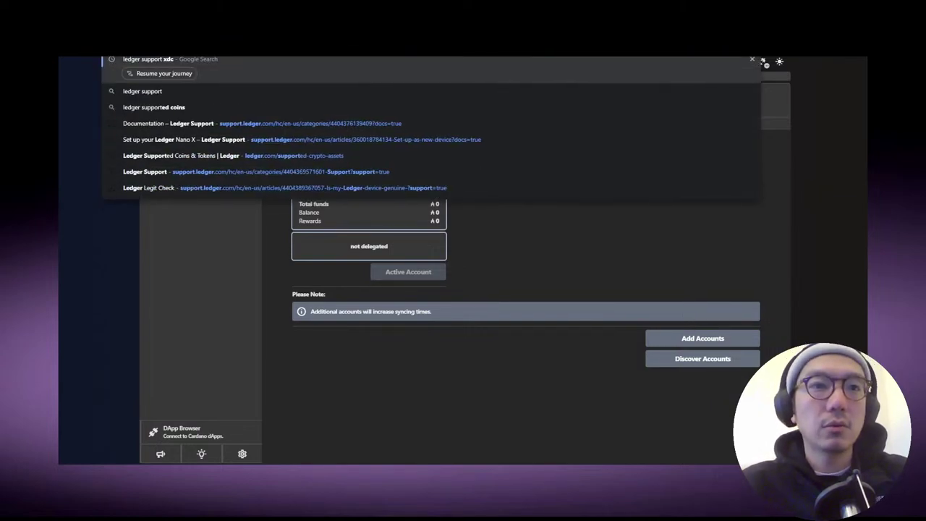
key(Escape)
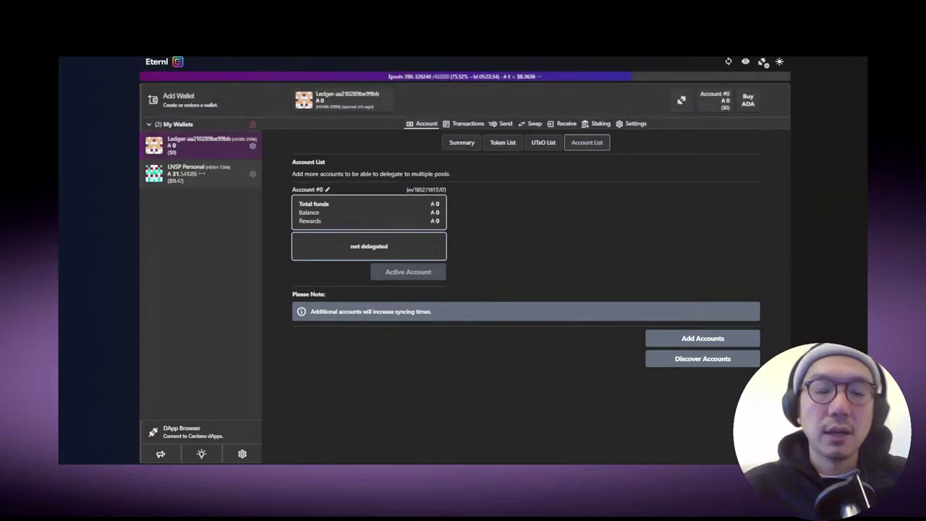
key(ctrl+Tab)
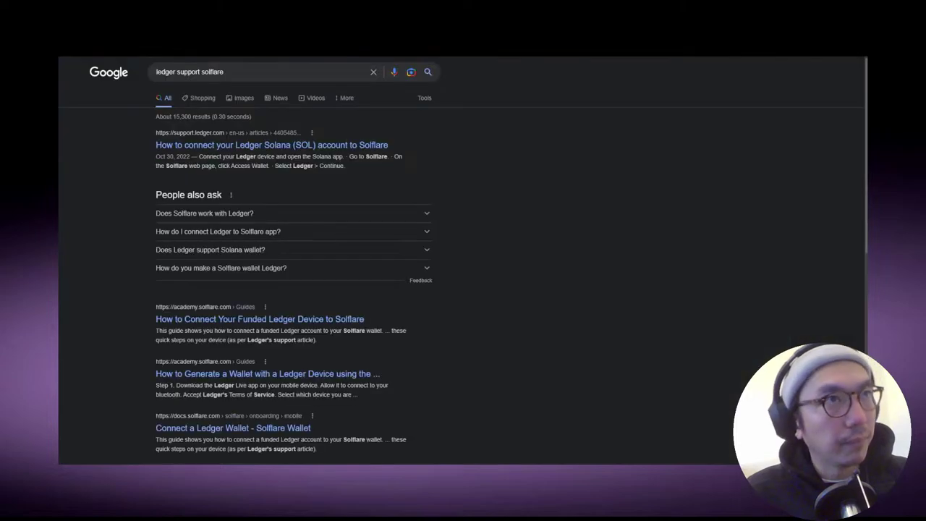
Open Ledger's article on connecting a Solana account to Solflare and read its instructions on choosing the derivation path
click(299, 147)
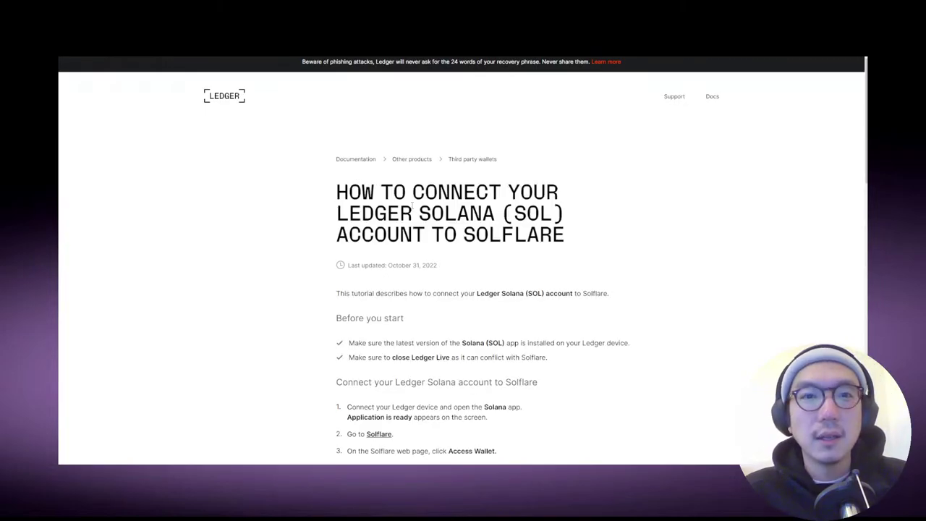
scroll(412, 205, down, 6)
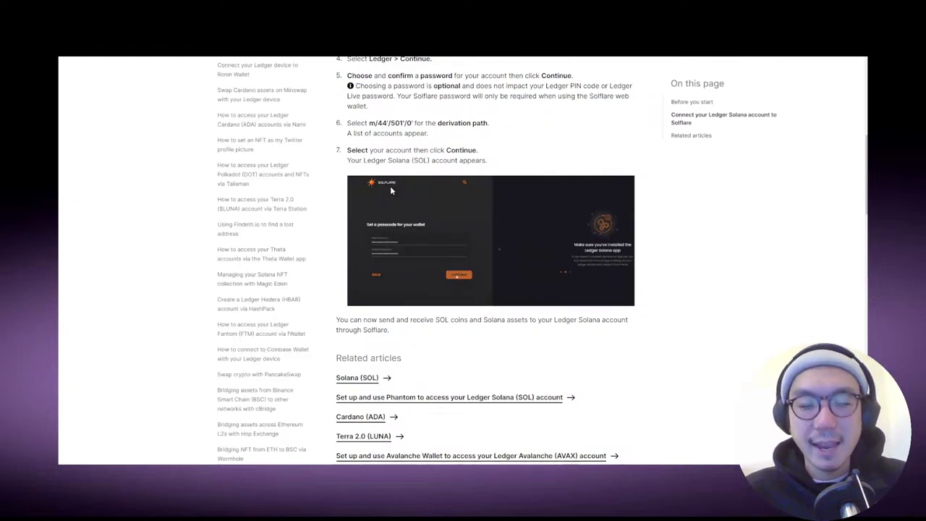
scroll(440, 246, up, 1)
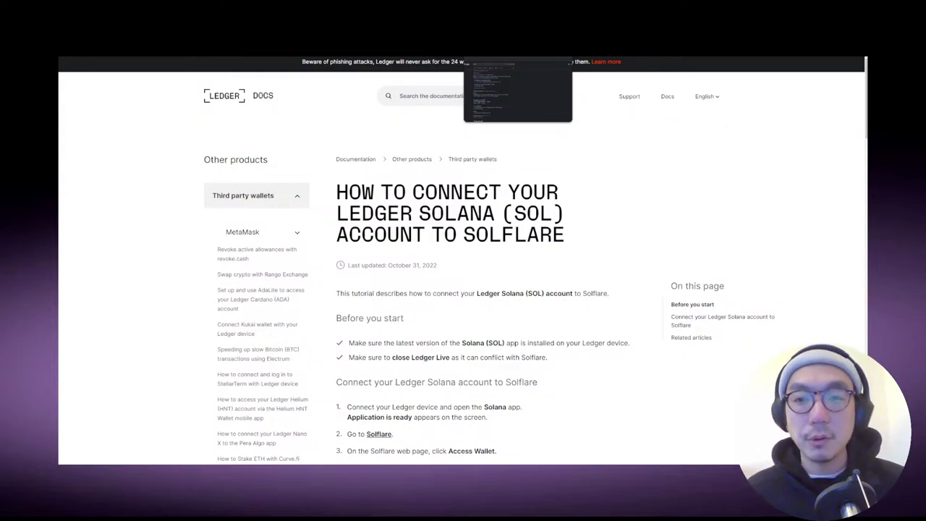
Go to the Ledger Docs home page and search the documentation for "set up as new"
click(264, 97)
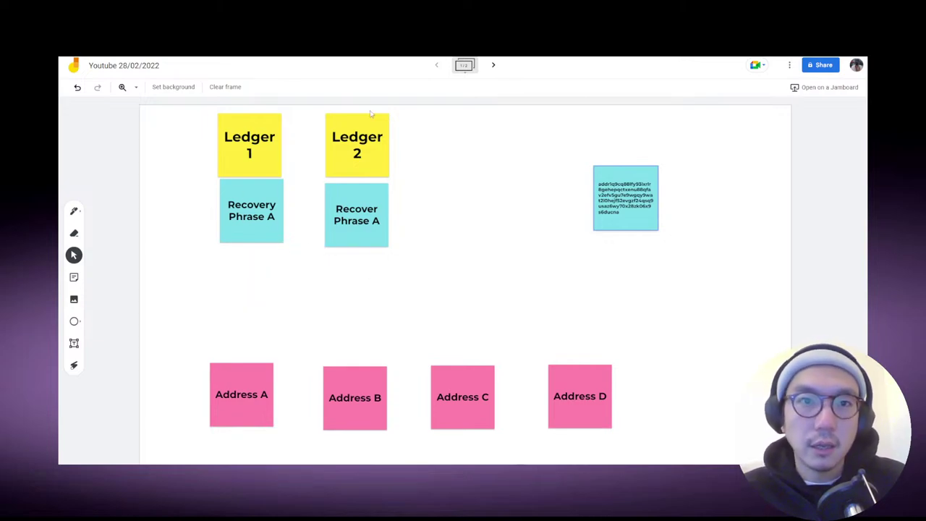
key(ctrl+Tab)
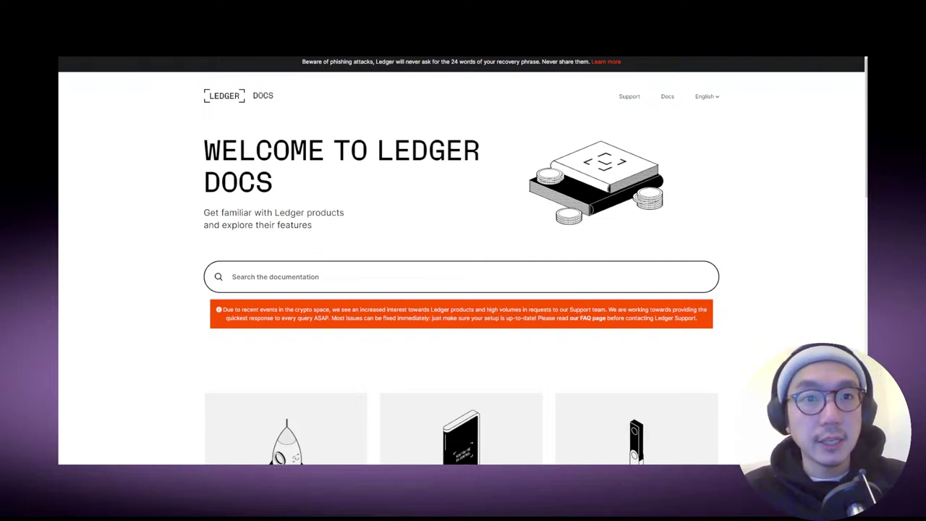
click(389, 279)
text(set up as new)
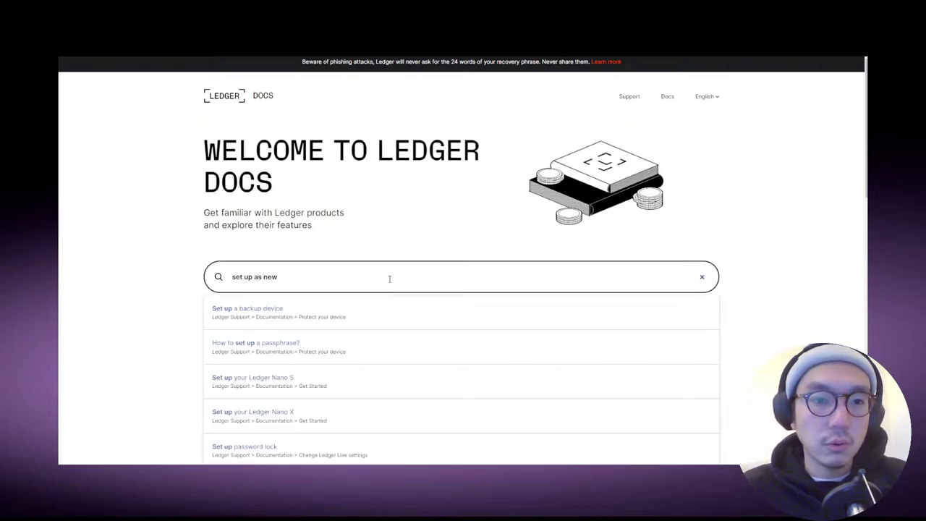
Search the documentation for "reset" instead and open the Nano S Plus article on resetting to factory settings
key(ctrl+a)
text(r)
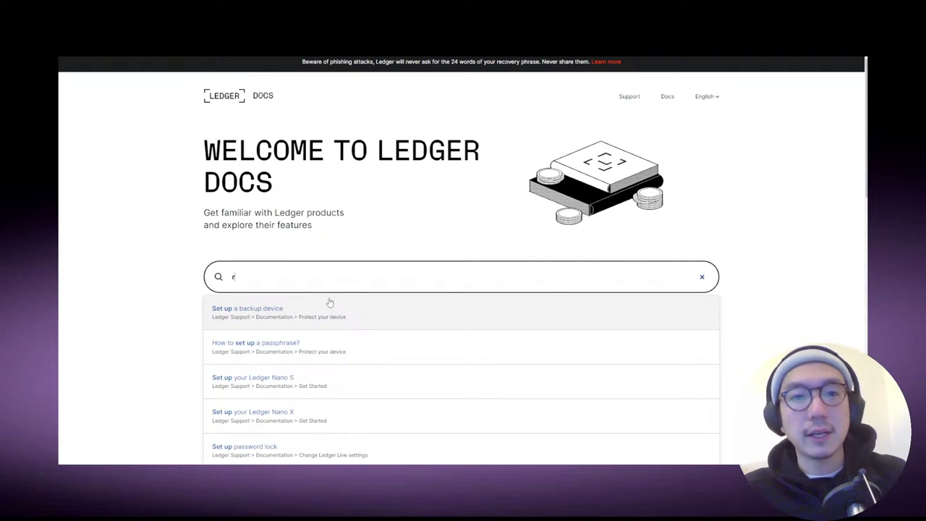
text(eset)
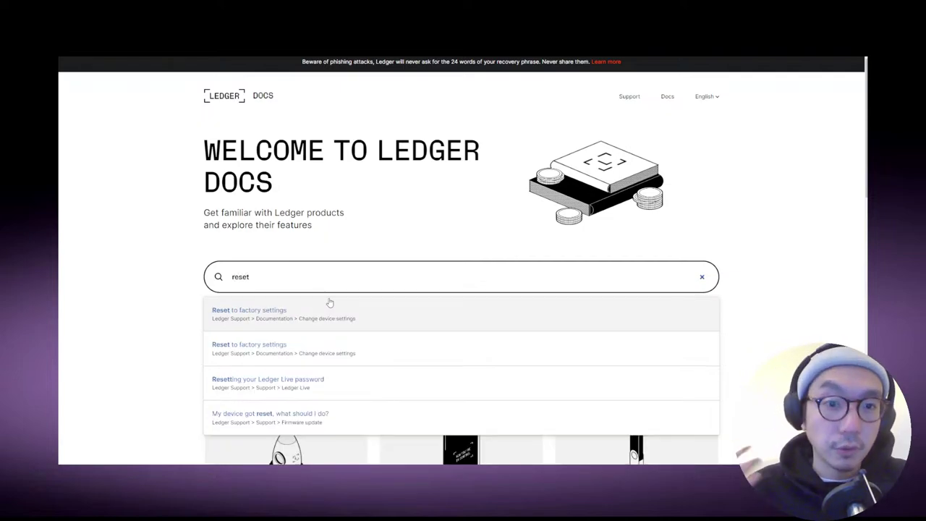
key(Escape)
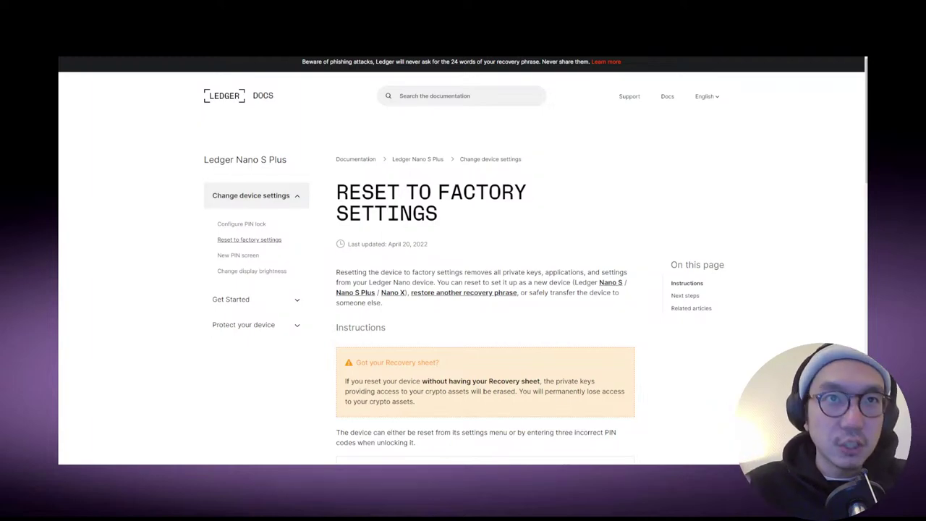
Search the documentation for "restore" and look through the article on restoring Ledger accounts with the recovery phrase
click(484, 100)
text(resto)
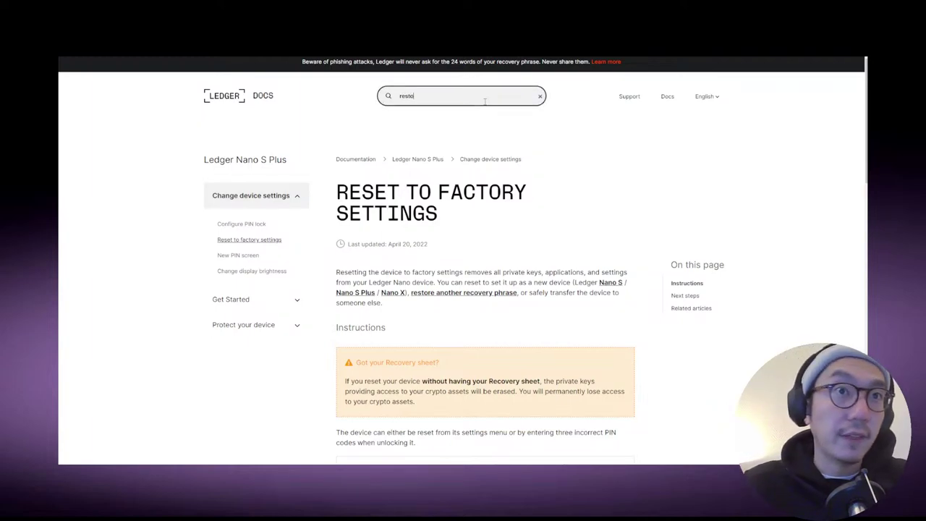
text(re)
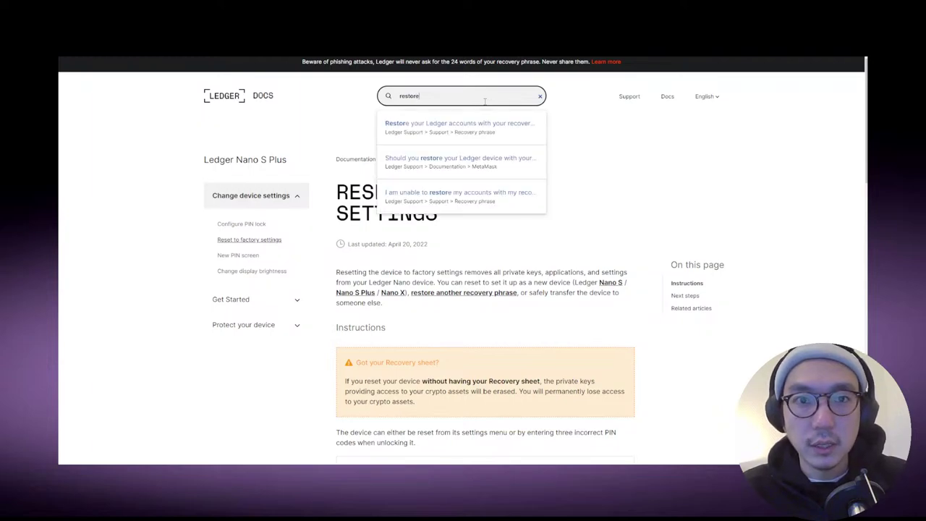
click(469, 139)
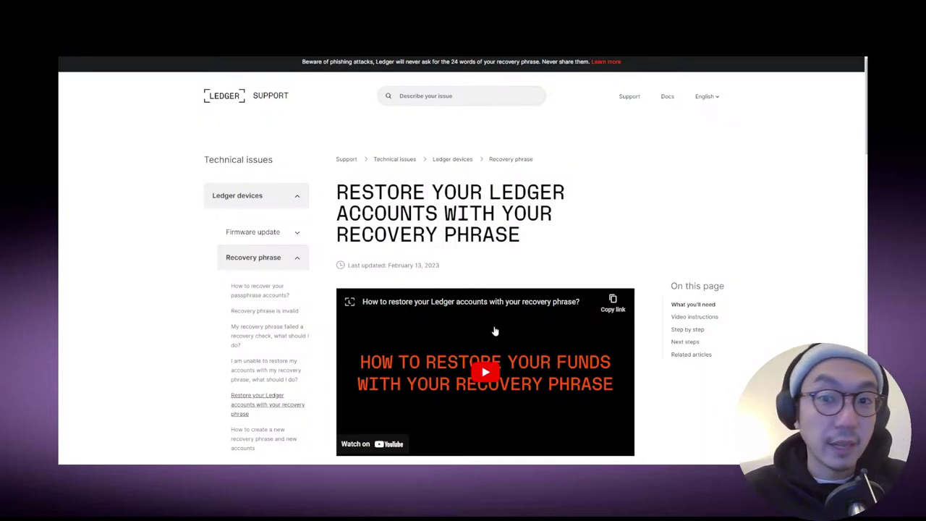
scroll(479, 367, down, 2)
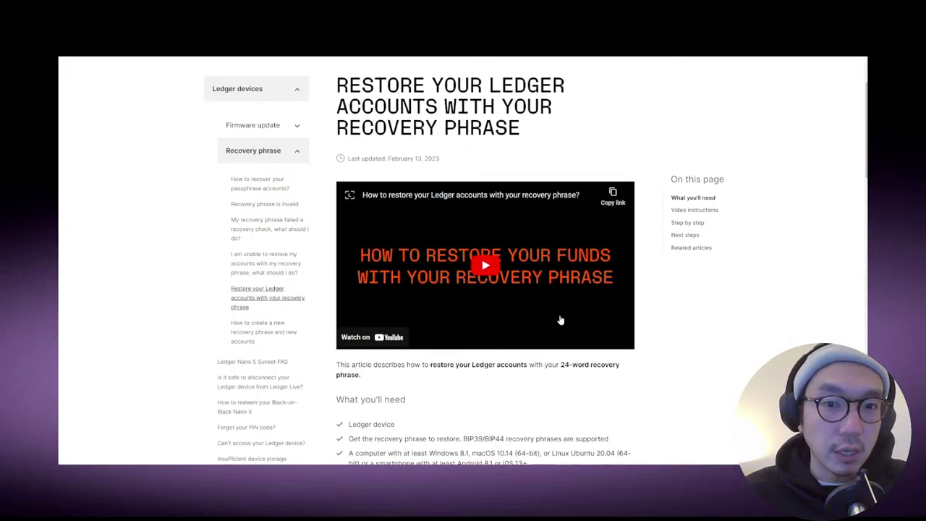
scroll(404, 181, up, 2)
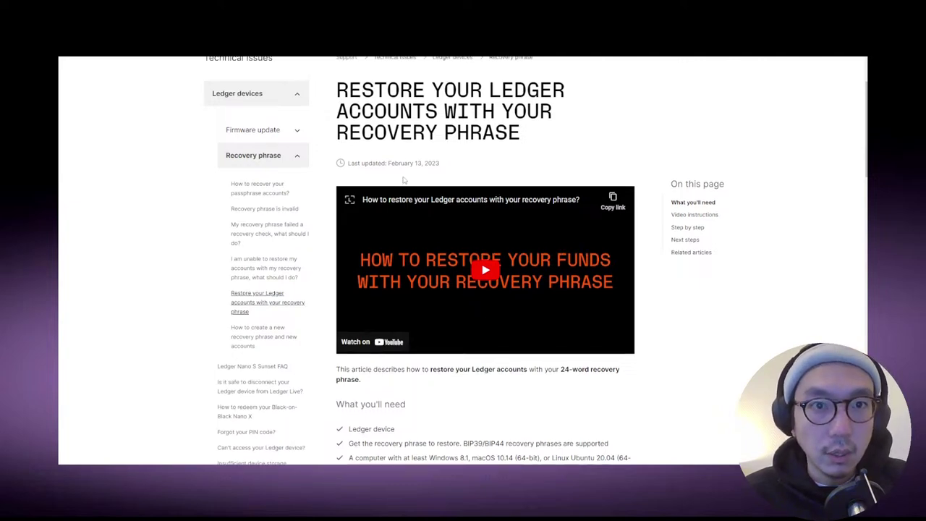
scroll(404, 180, down, 2)
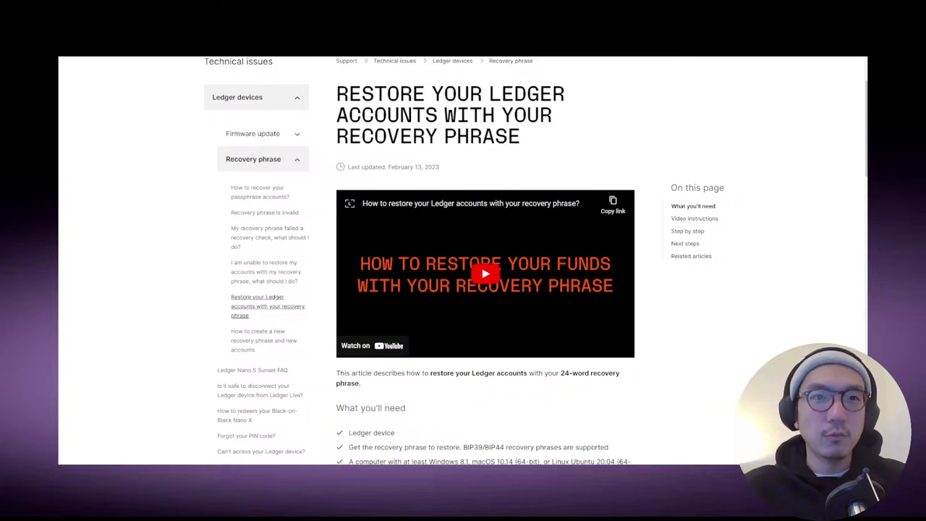
Switch to Ledger Live, close the Cardano Receive dialog and look at the crypto assets offered on the buying page
key(alt+Tab)
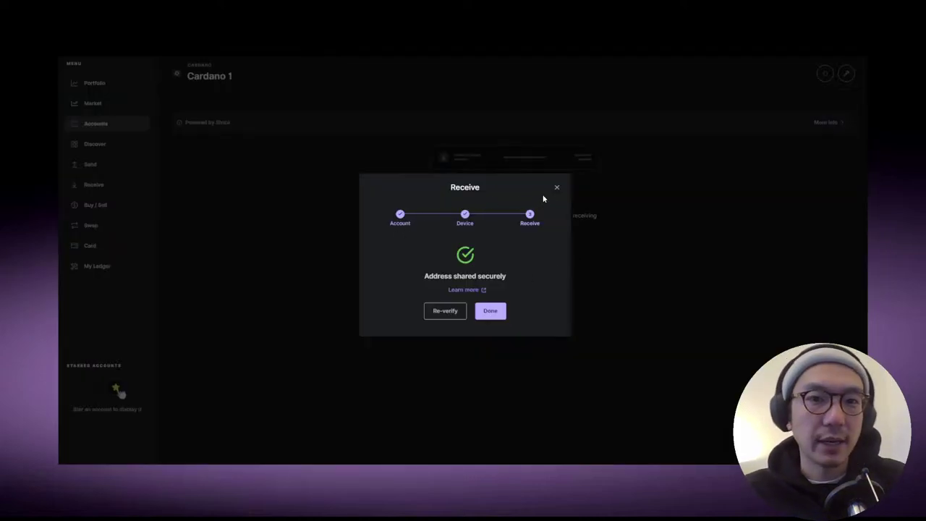
click(556, 188)
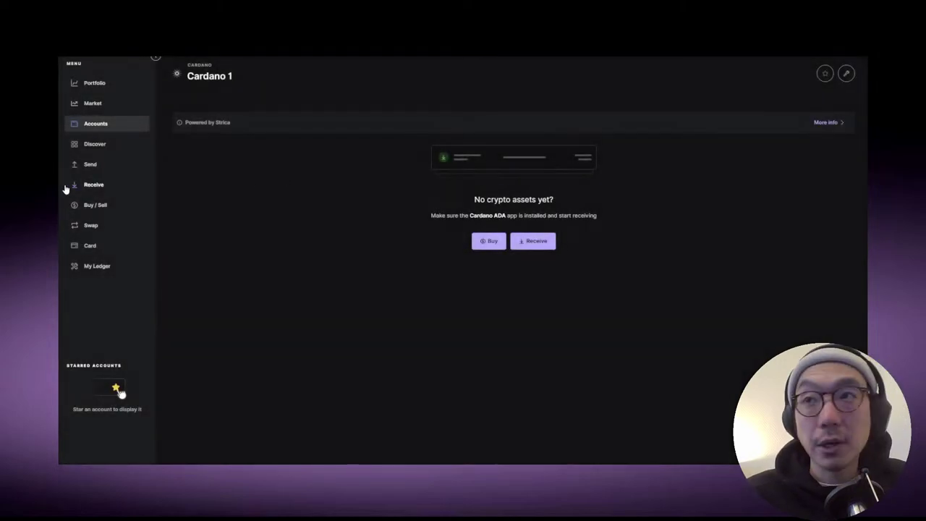
click(112, 205)
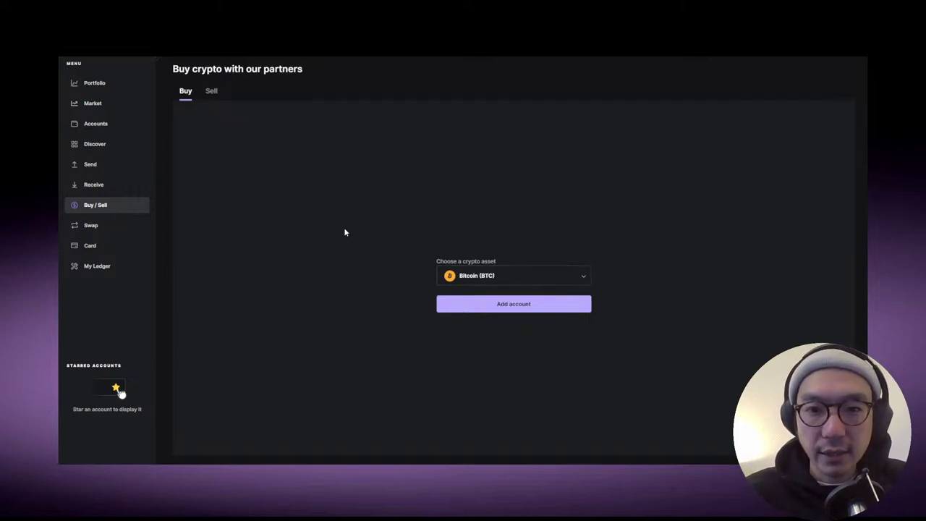
click(494, 282)
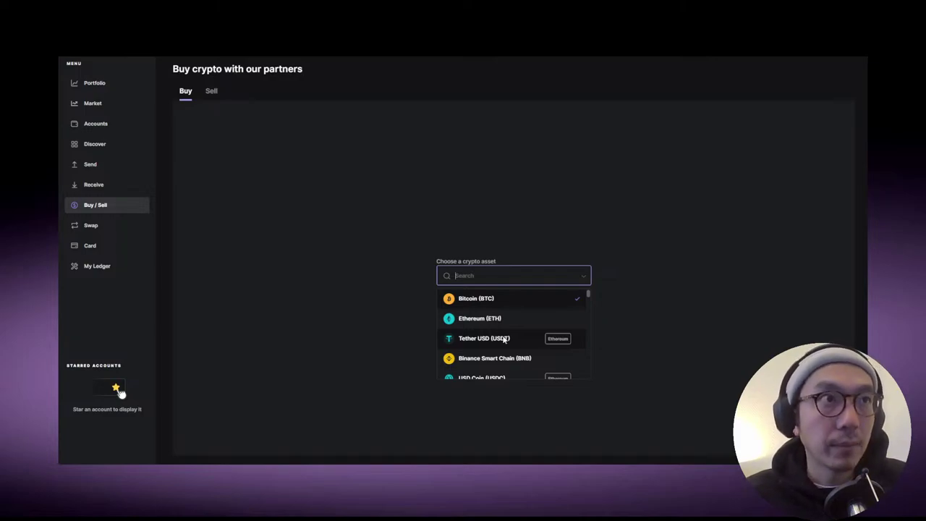
click(476, 261)
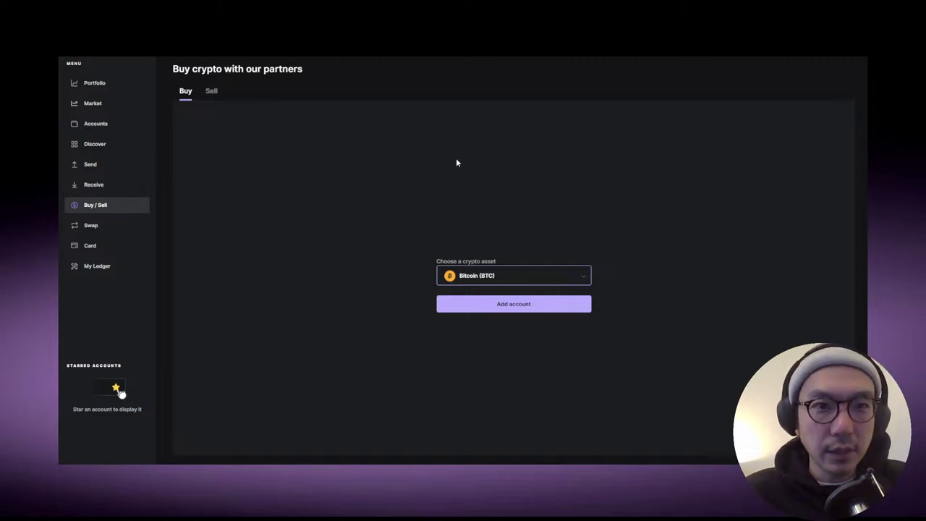
Switch back to the browser and open the Ledger website's home page
key(alt+Tab)
key(alt+Tab)
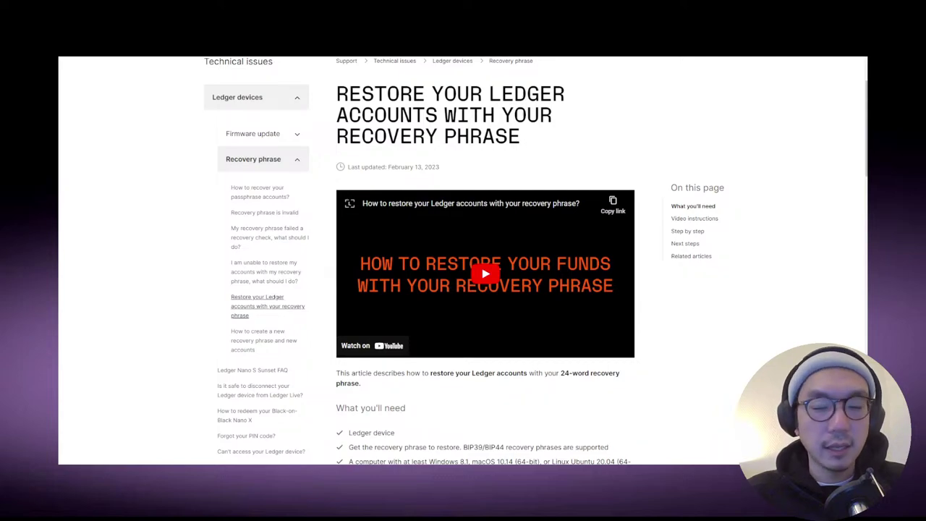
key(ctrl+l)
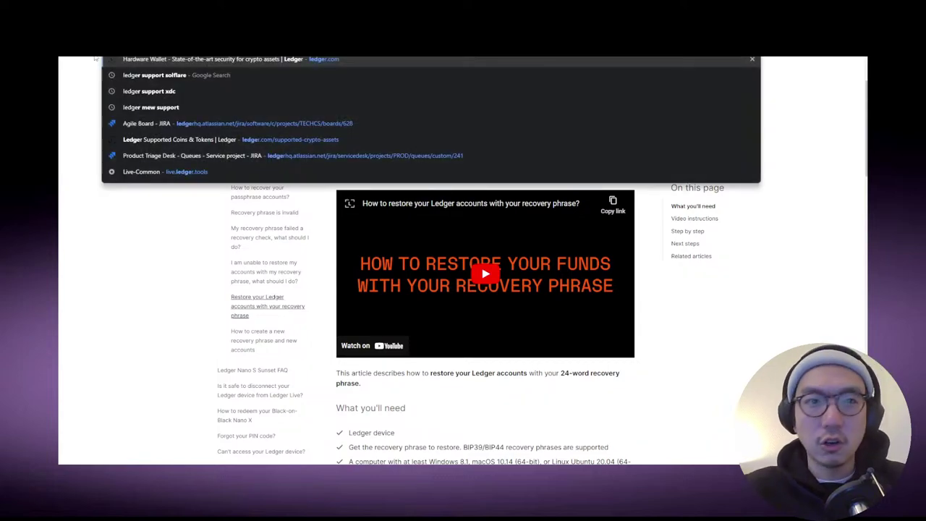
key(Escape)
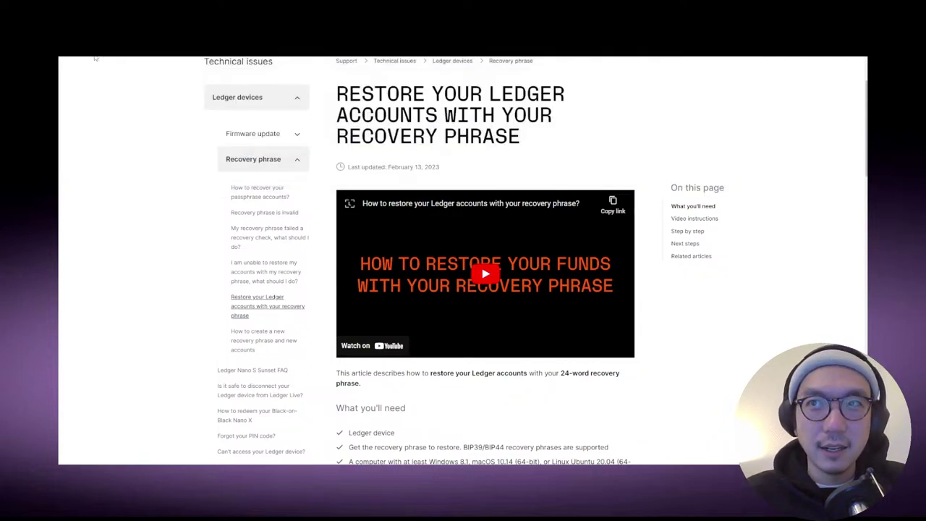
key(alt+Left)
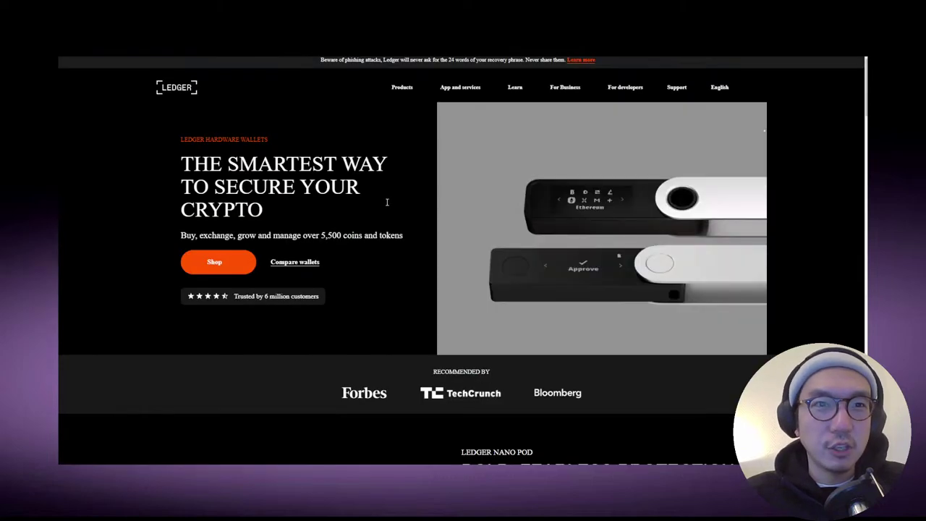
Look through the Ledger home page, then open the shop's accessories and view the metal recovery phrase backup products
scroll(386, 202, down, 10)
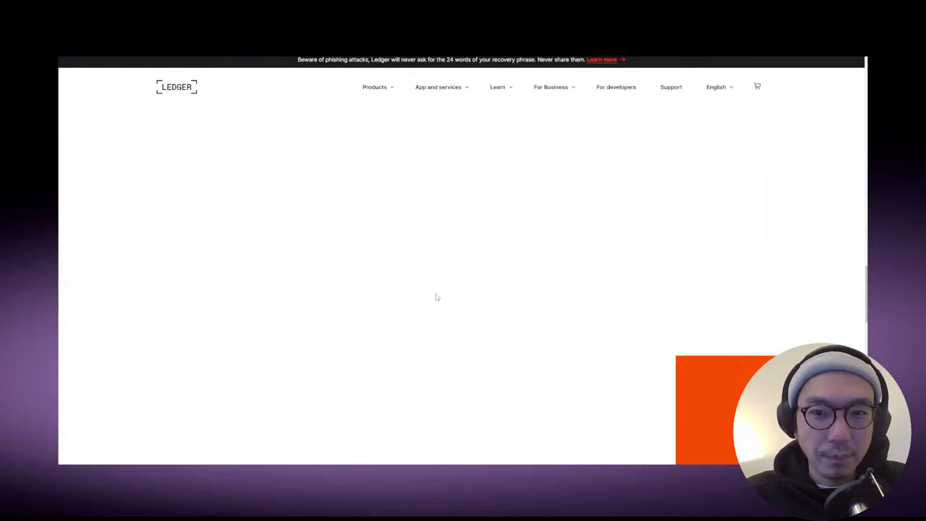
scroll(435, 293, down, 10)
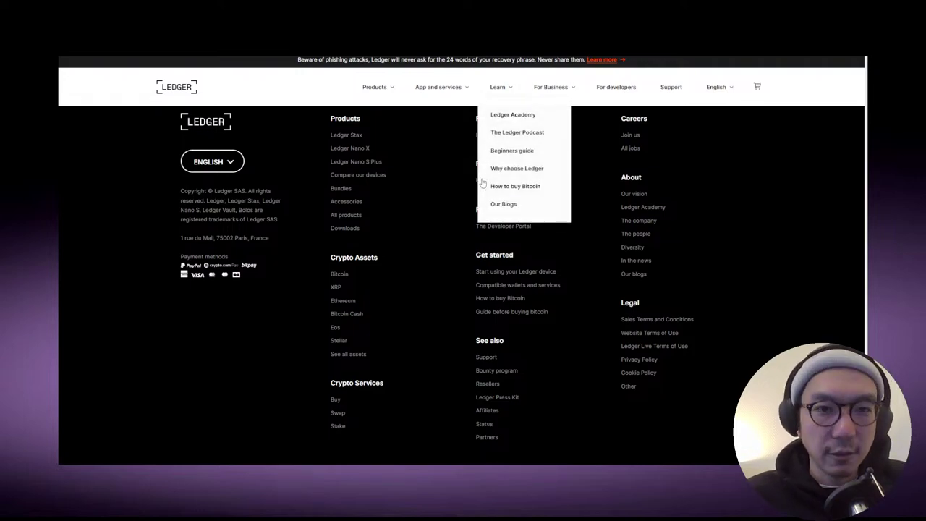
scroll(346, 214, up, 15)
scroll(347, 217, up, 5)
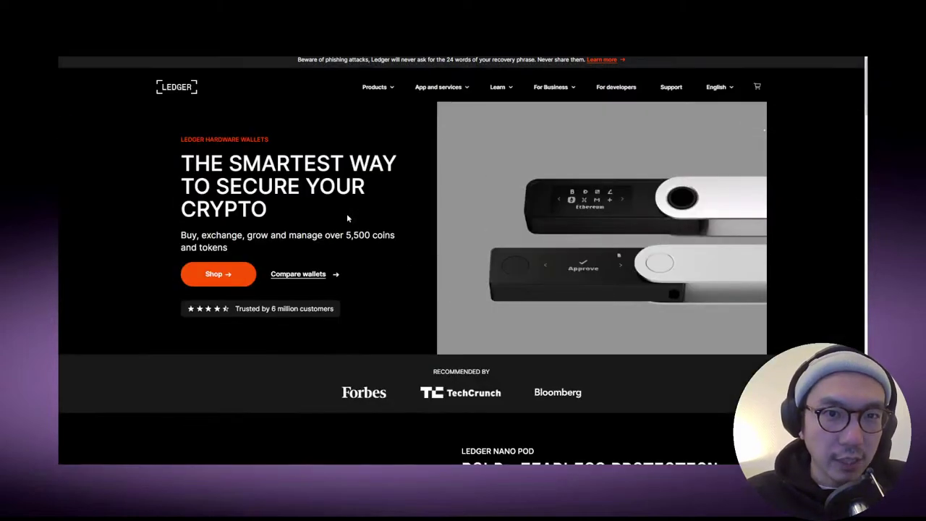
mouse_move(367, 96)
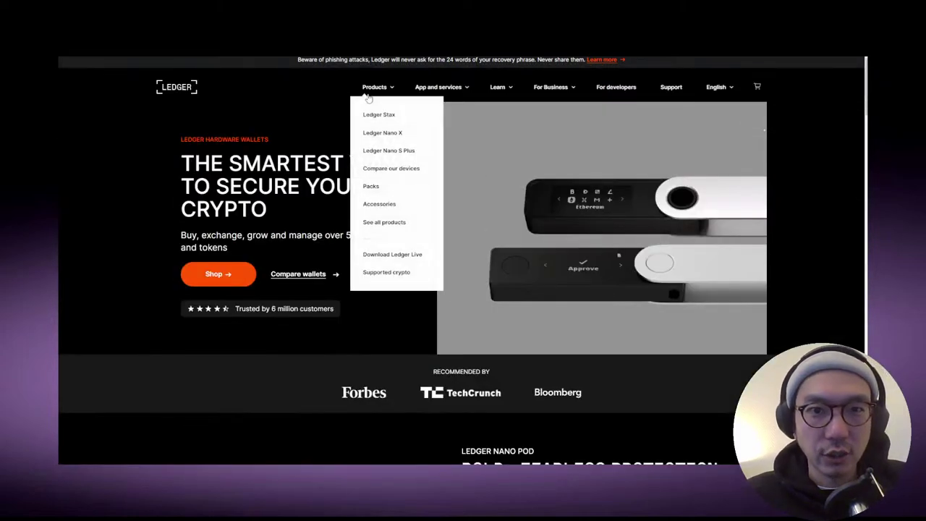
click(379, 204)
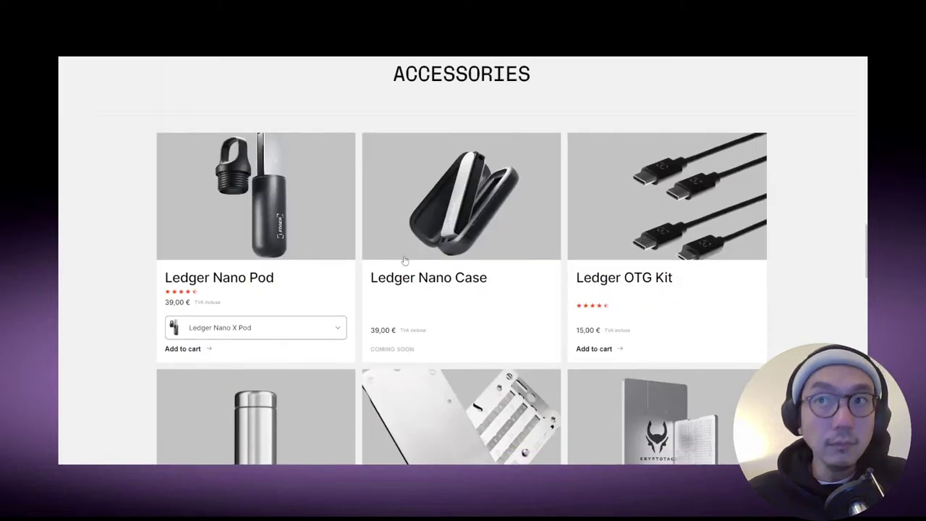
scroll(404, 260, down, 1)
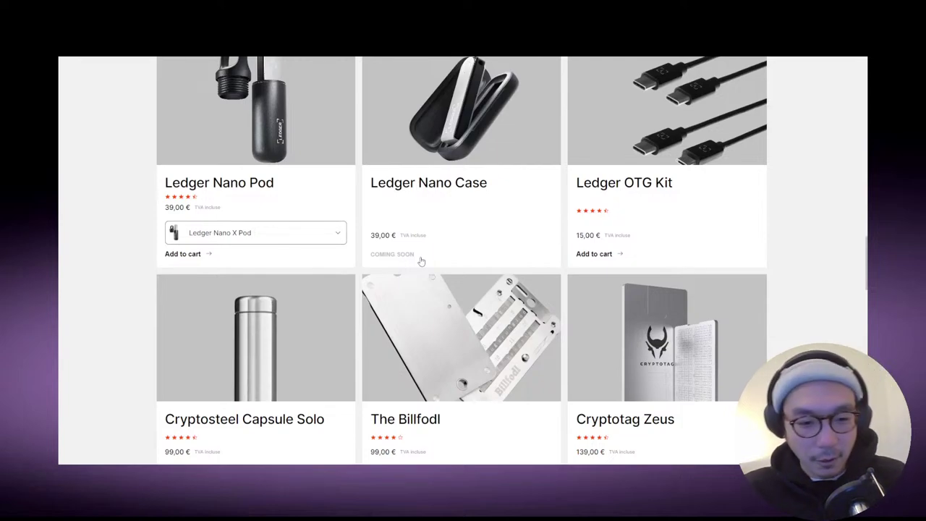
Write the sample word ILLUMINATOR in a new Notepad note, then erase it and close Notepad
key(super)
text(note)
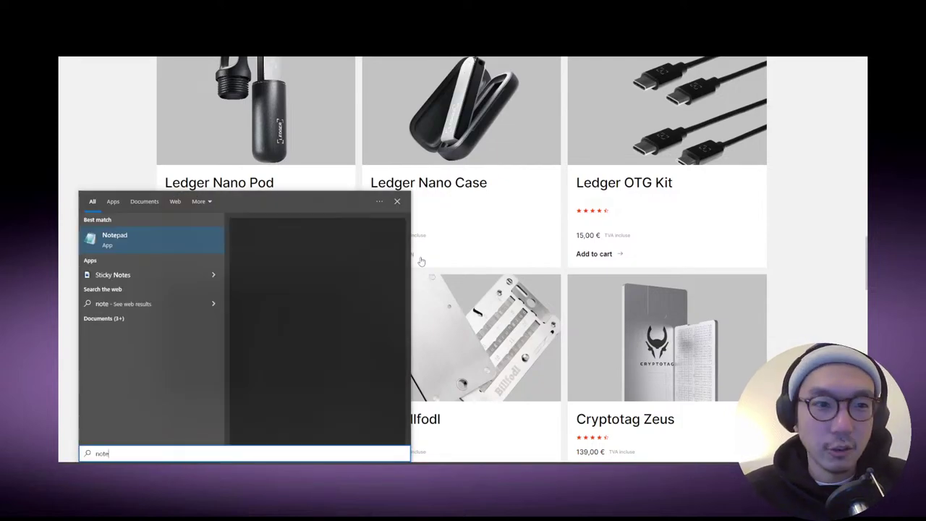
key(Return)
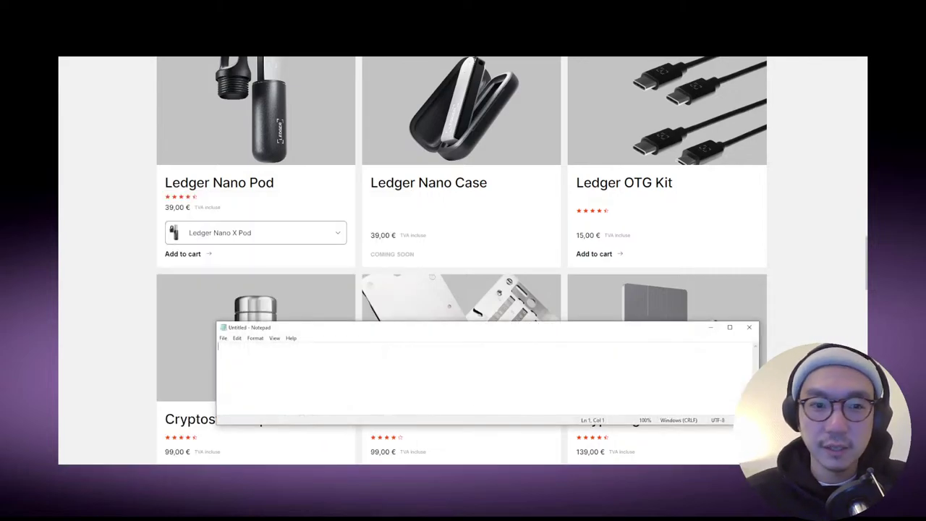
text(ILLUMINATOR)
key(ctrl+a)
key(BackSpace)
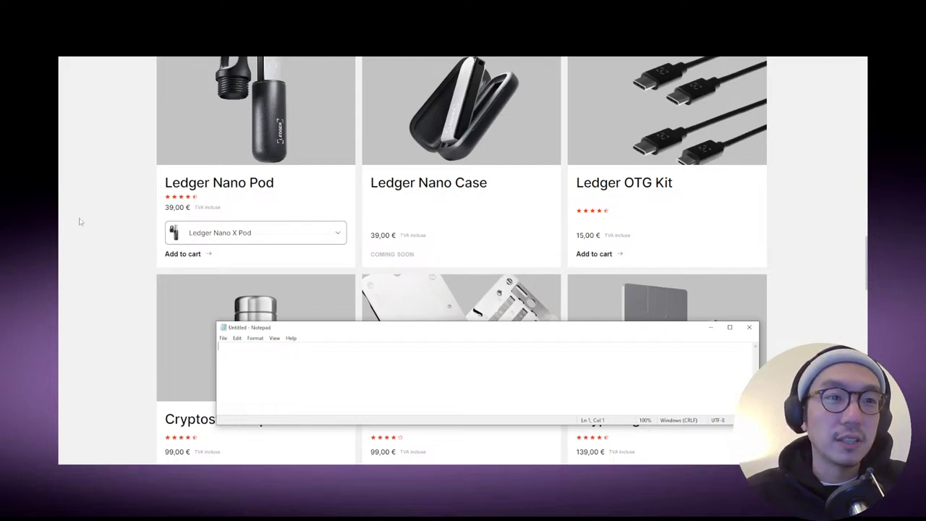
key(alt+F4)
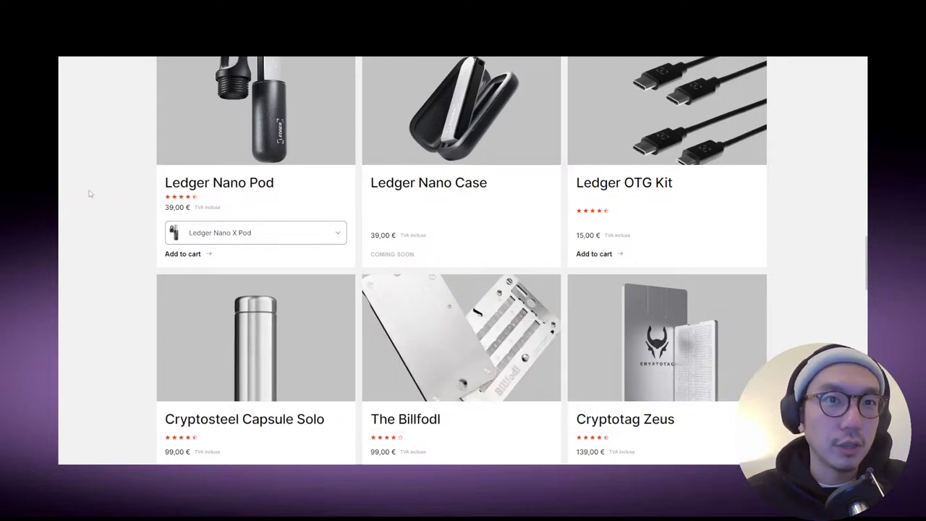
Compare the metal recovery phrase backups in the shop, then open the Cryptotag Zeus page and look through its description
scroll(91, 194, down, 1)
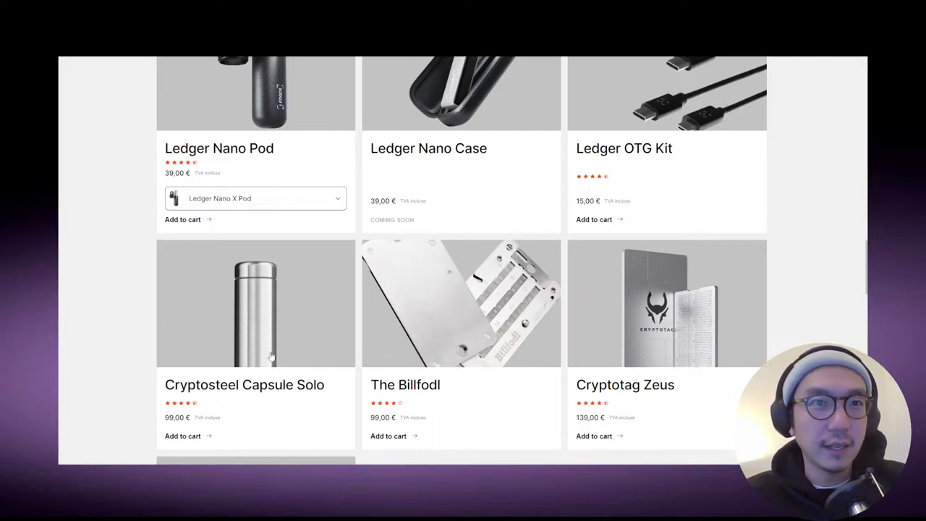
scroll(693, 405, down, 1)
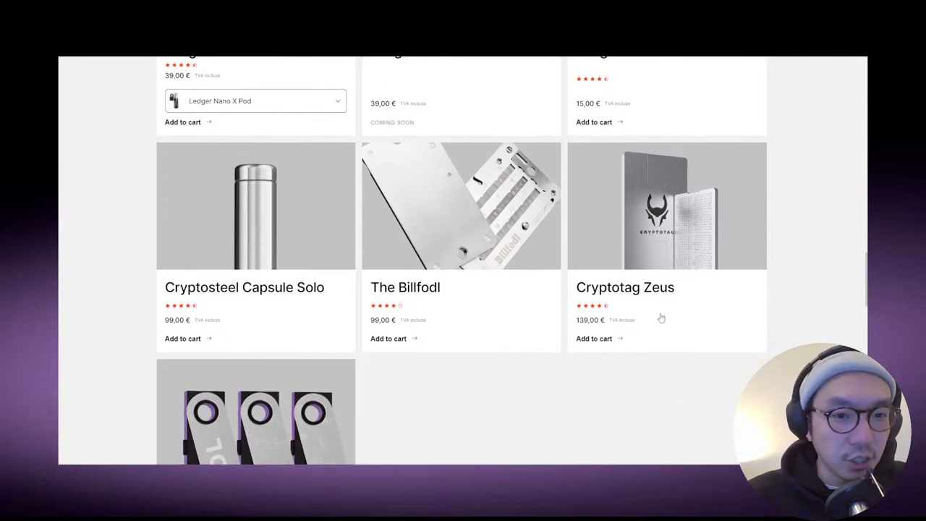
scroll(494, 286, up, 1)
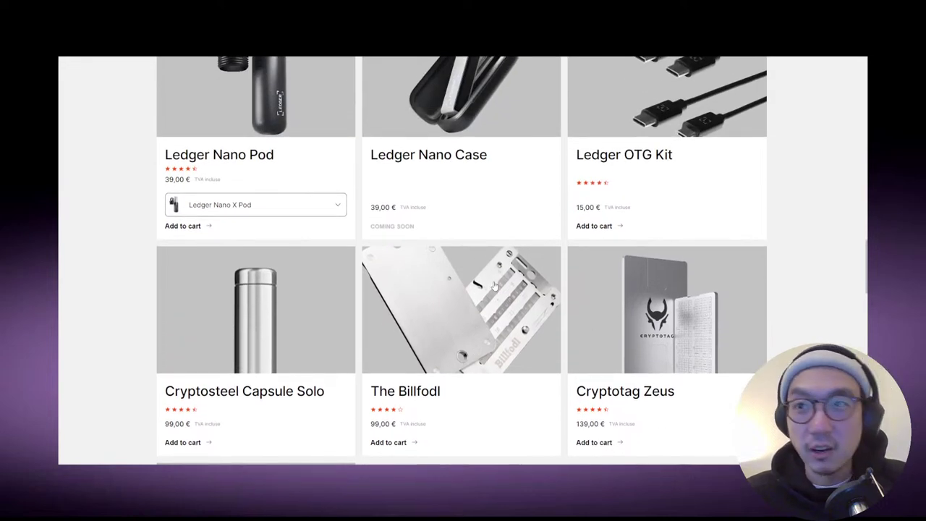
scroll(660, 337, down, 1)
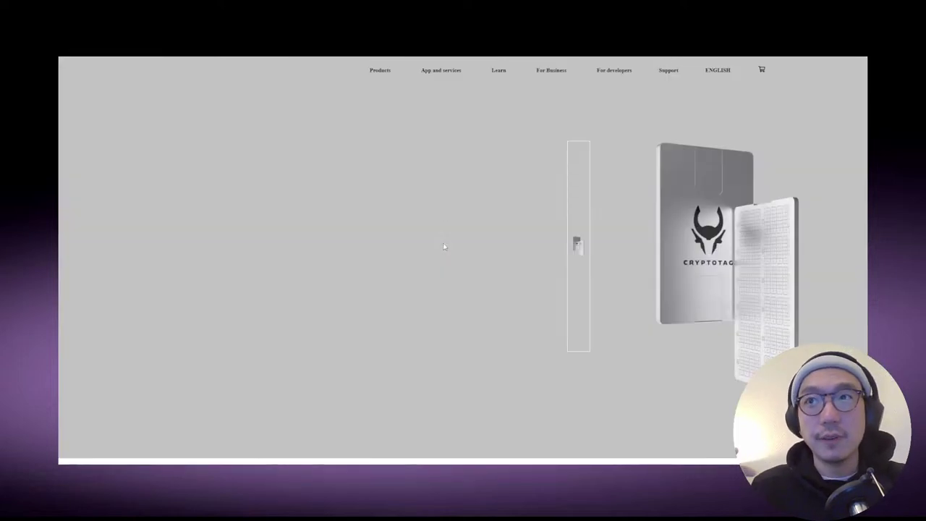
scroll(412, 207, down, 3)
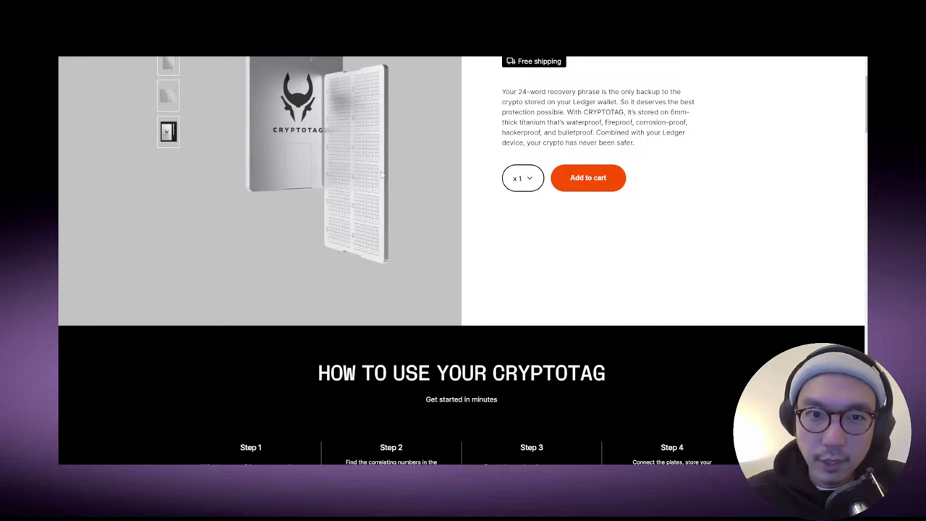
scroll(383, 175, up, 3)
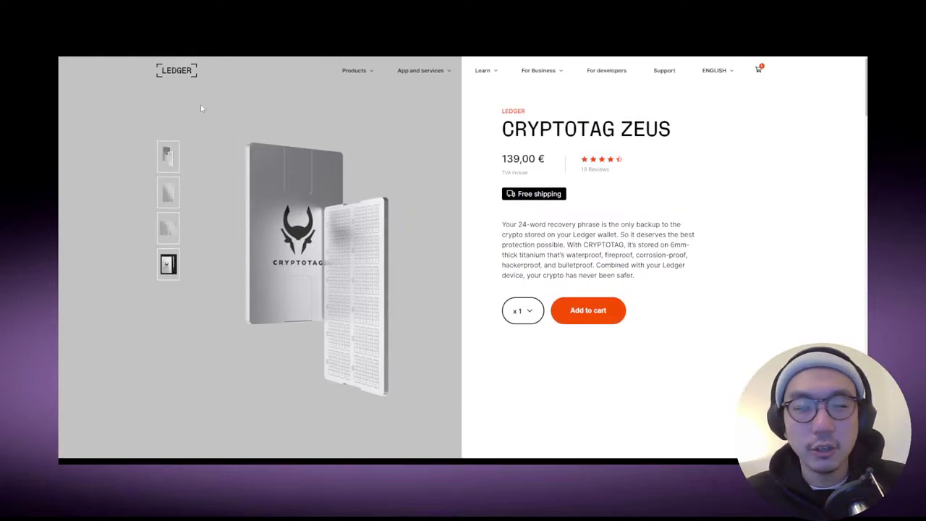
Return to the accessories list and look over the Cryptosteel Capsule Solo, The Billfodl and the neighbouring products again
key(alt+Left)
scroll(202, 108, down, 10)
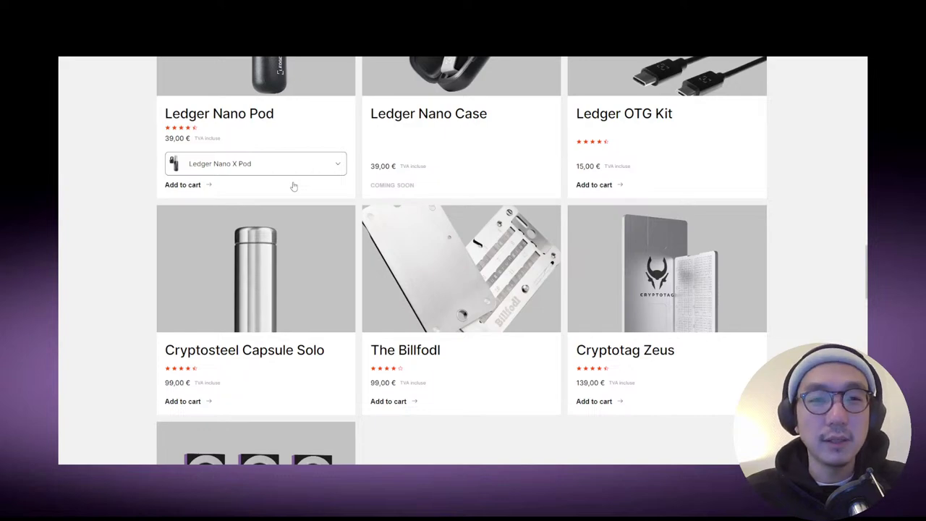
scroll(393, 218, up, 2)
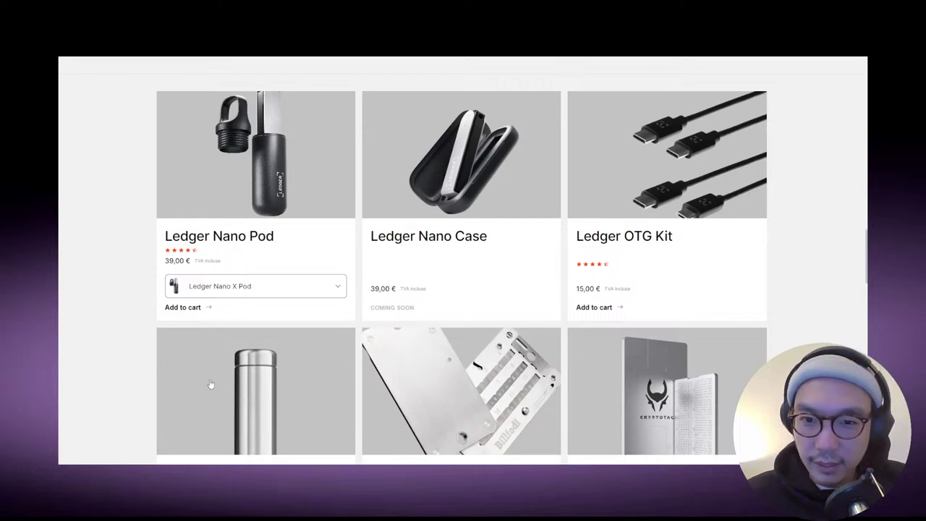
scroll(210, 384, down, 1)
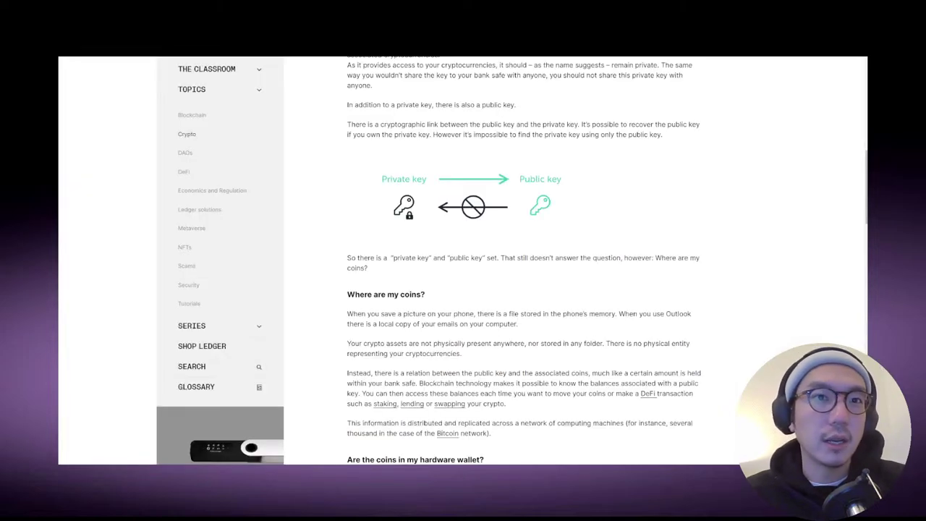
Look over the Ledger Academy article "Where are my coins?", then open the Crypto topic and browse its library articles
scroll(321, 149, up, 4)
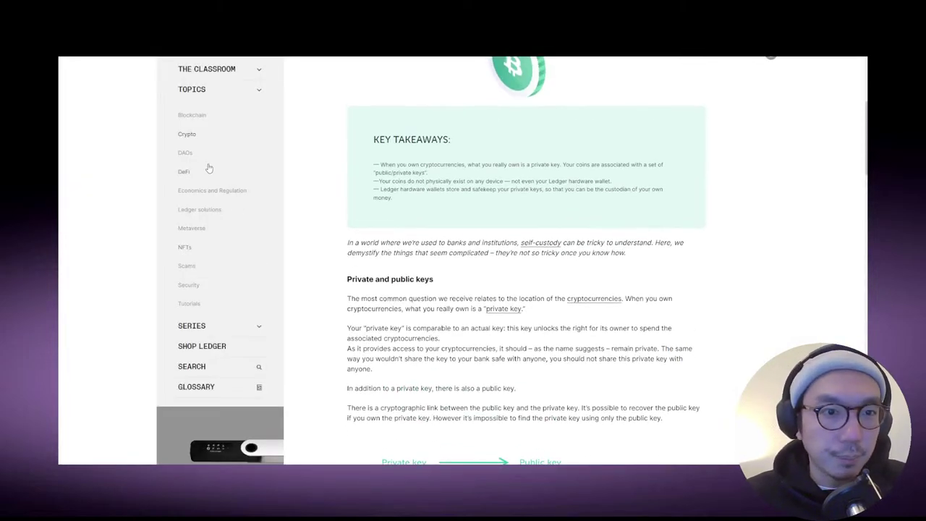
scroll(310, 155, up, 4)
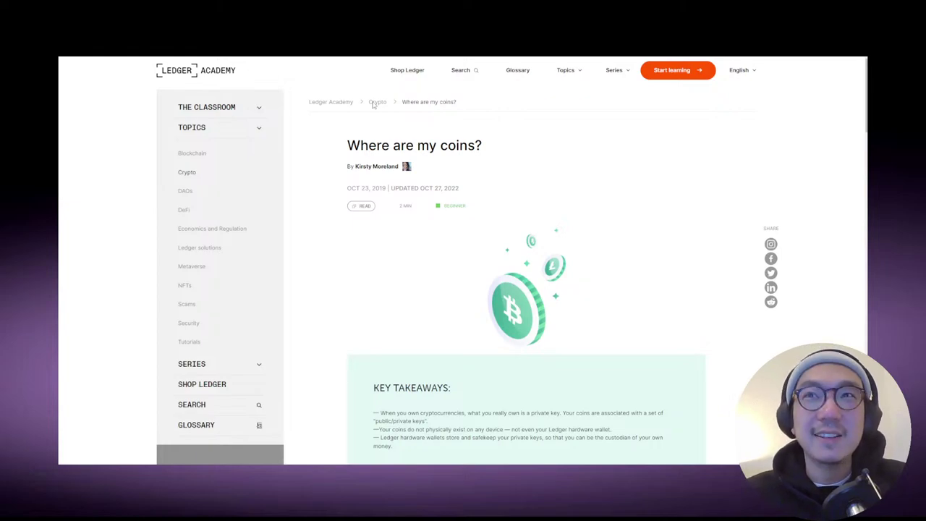
click(373, 103)
scroll(383, 258, down, 3)
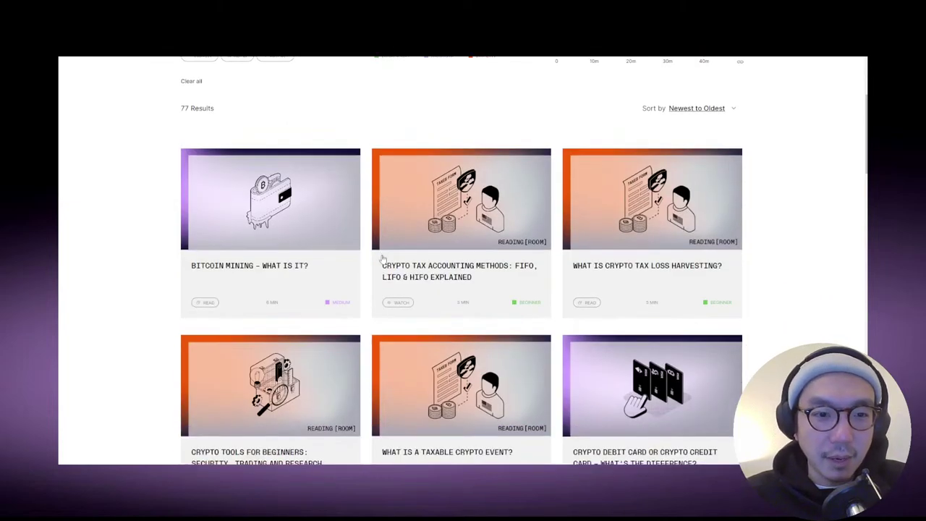
scroll(382, 258, down, 3)
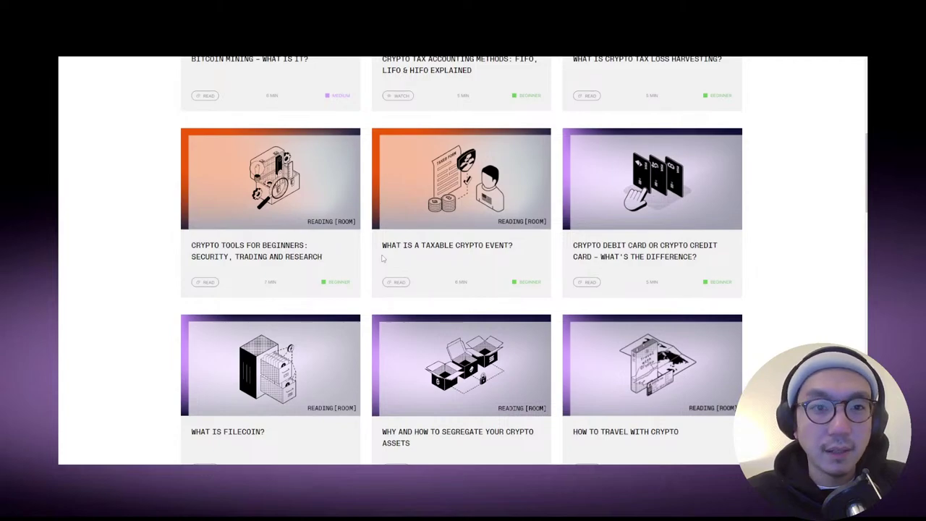
scroll(383, 258, down, 3)
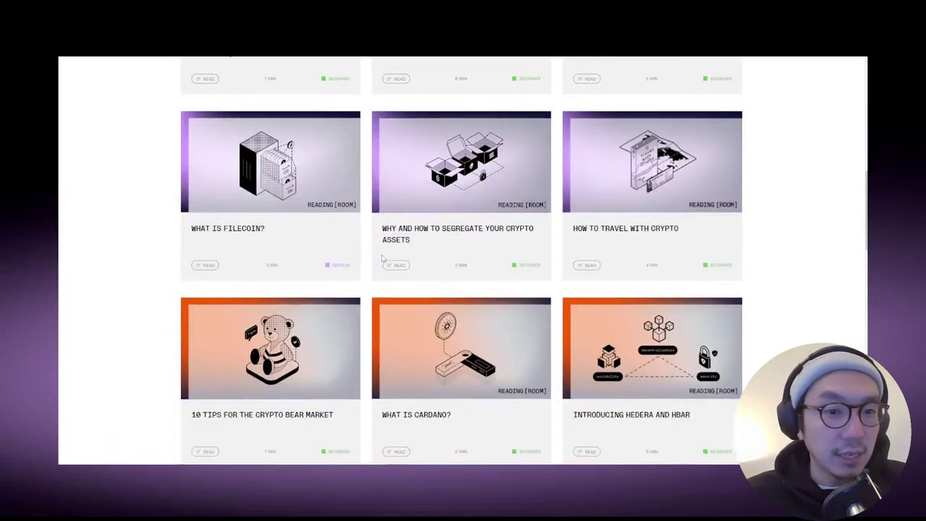
scroll(382, 258, down, 3)
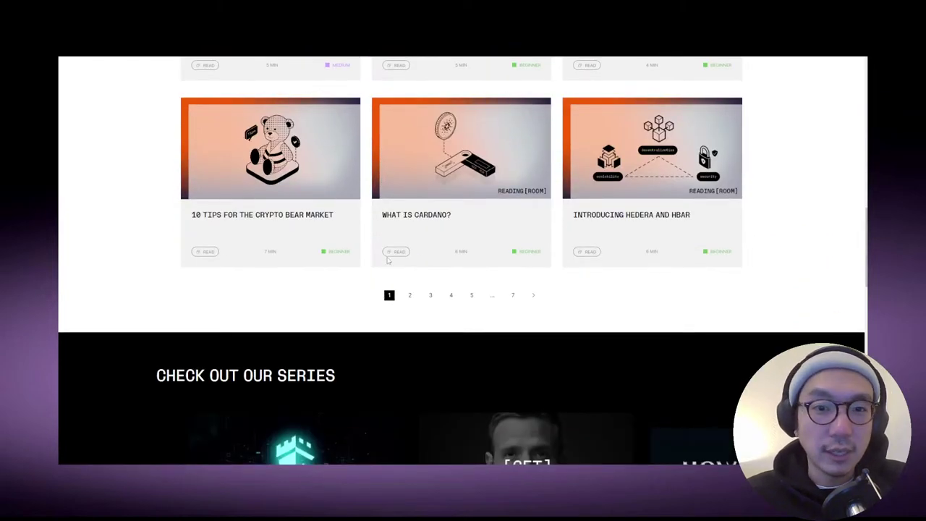
scroll(385, 259, up, 10)
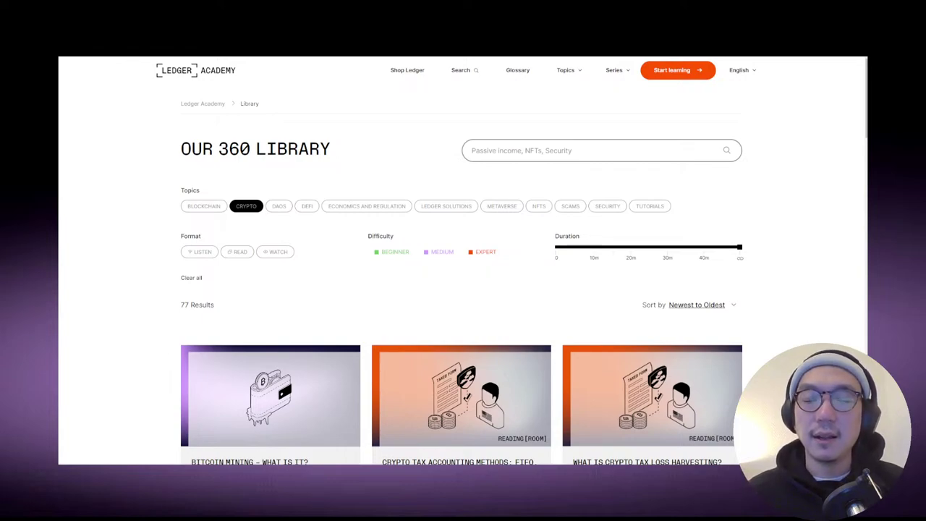
Search the Ledger Academy library for "recovery phrase" and remove the Crypto topic filter
click(507, 158)
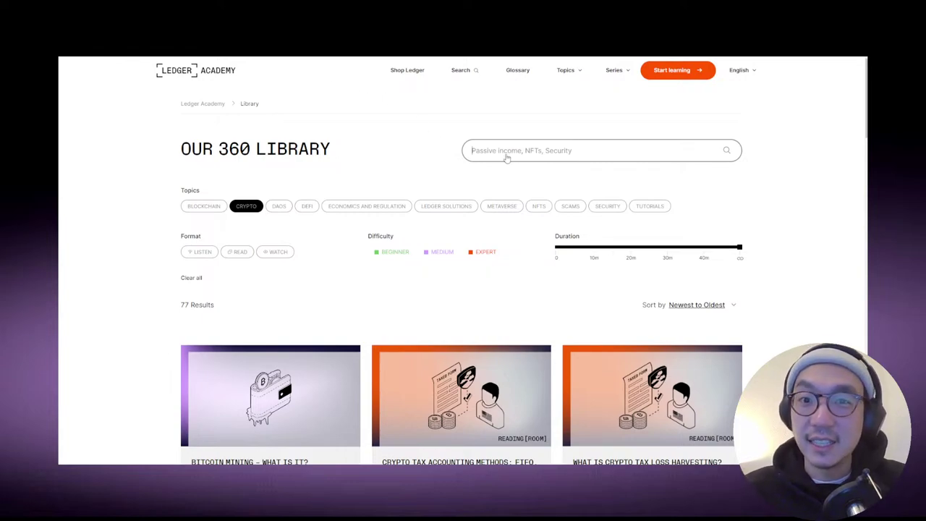
text(recovery phrase)
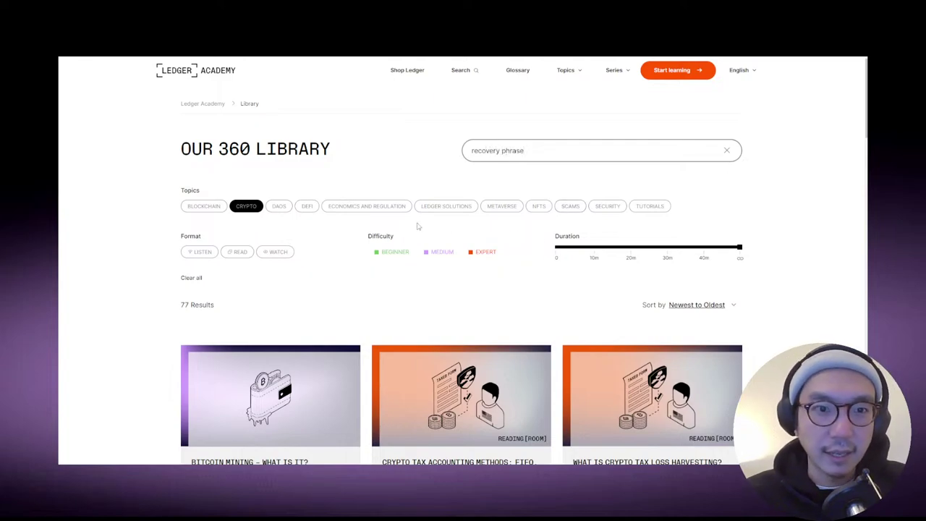
key(Return)
click(246, 206)
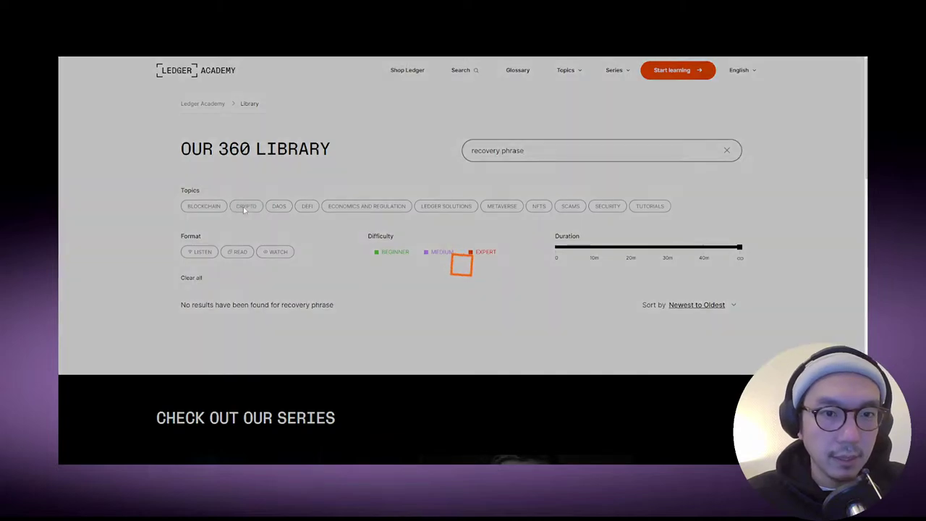
Look through the search results and open the article "What's a Recovery Phrase?"
scroll(378, 306, down, 3)
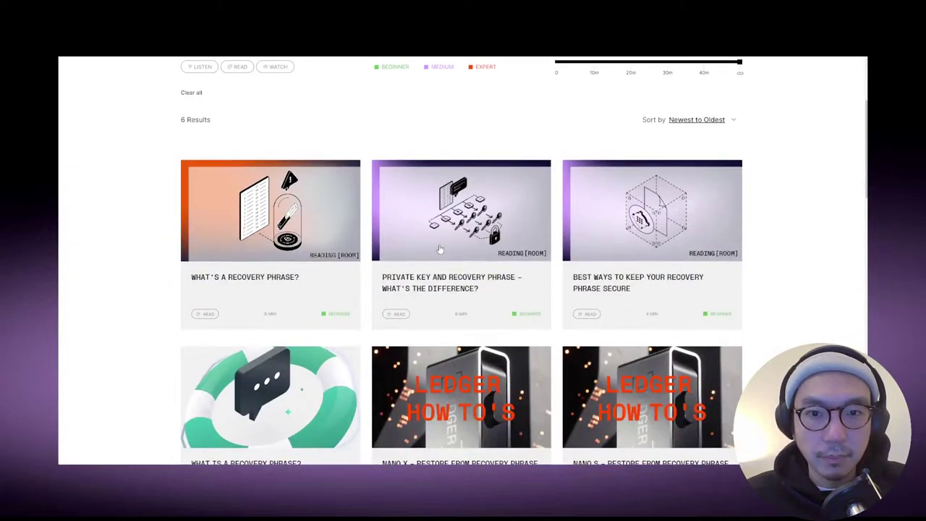
scroll(681, 244, down, 3)
scroll(391, 309, up, 3)
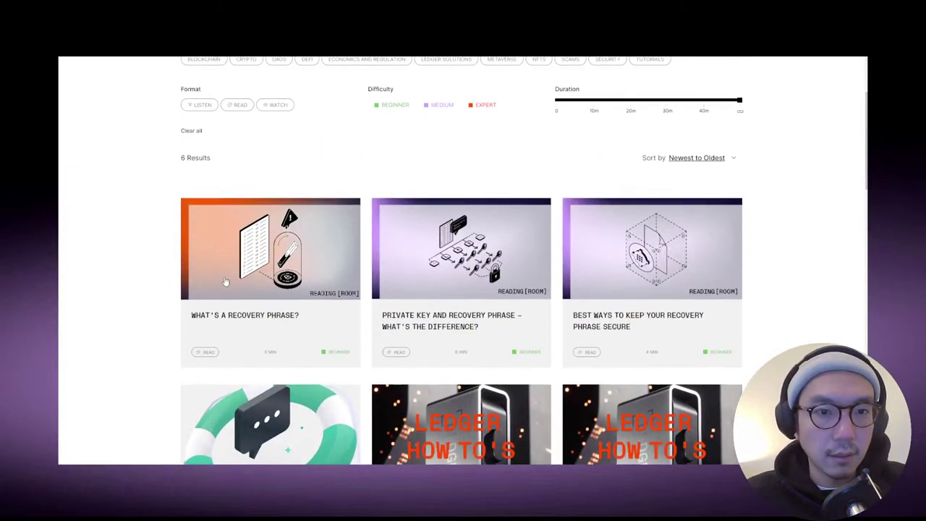
click(413, 313)
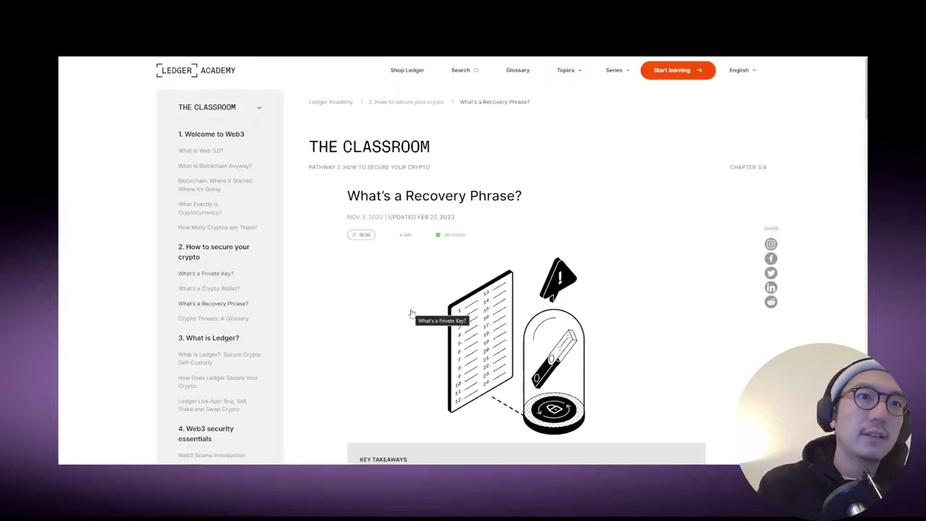
Read through the "What's a Recovery Phrase?" article, including its key takeaways and the sections on blockchain addresses and wallet recovery
scroll(402, 289, down, 10)
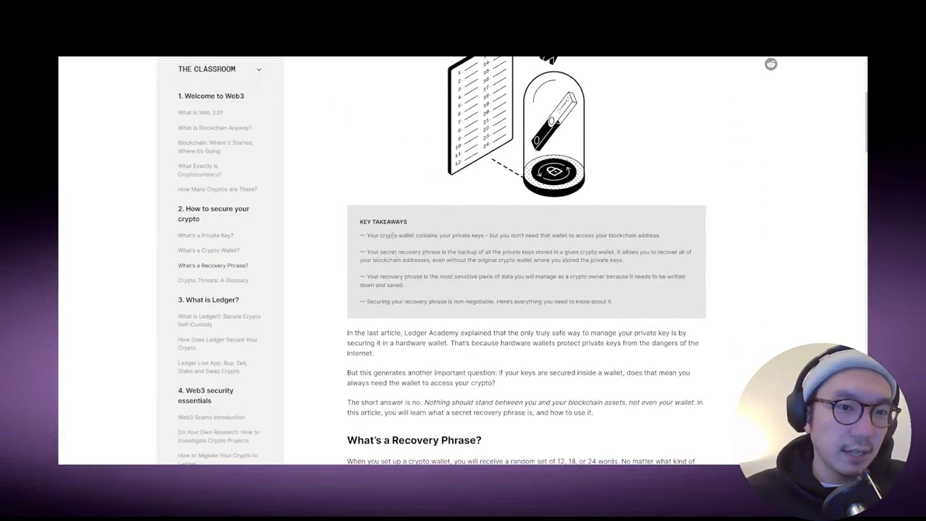
scroll(375, 286, down, 4)
scroll(448, 222, up, 7)
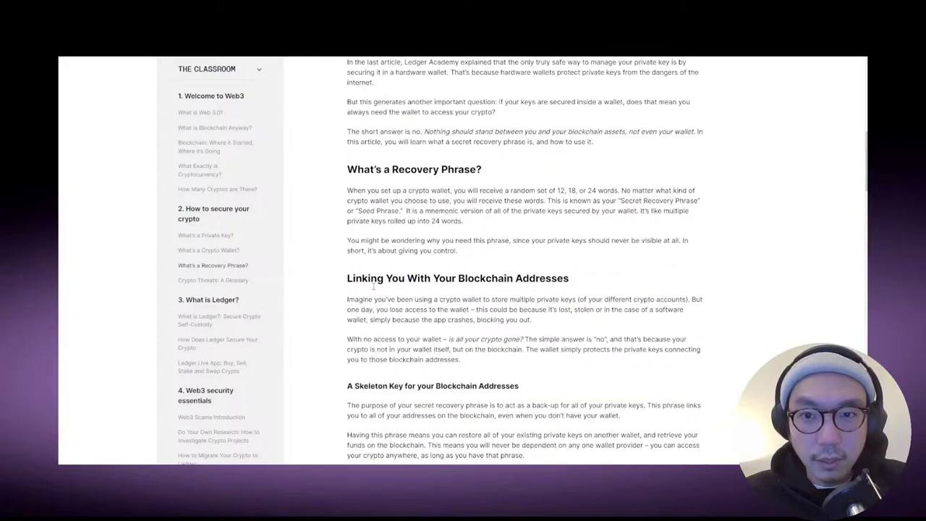
scroll(448, 222, down, 15)
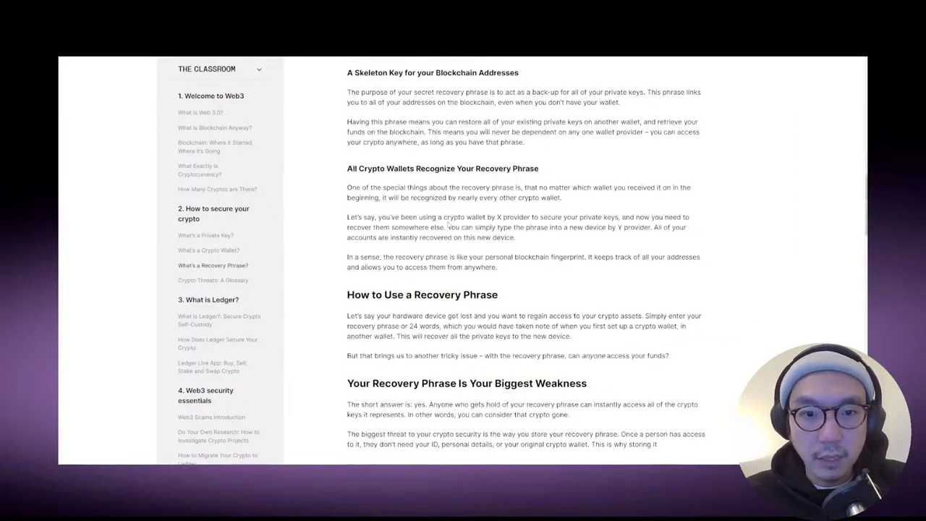
scroll(448, 225, down, 8)
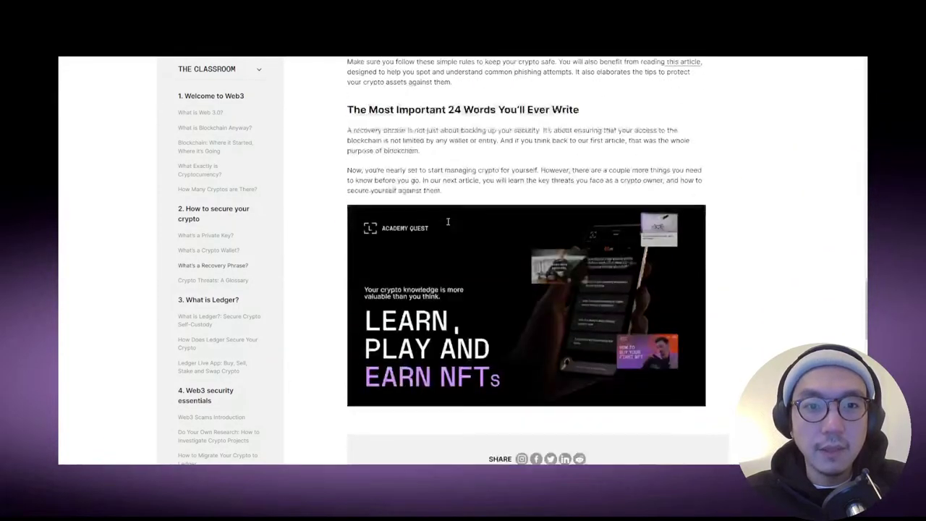
scroll(448, 226, up, 20)
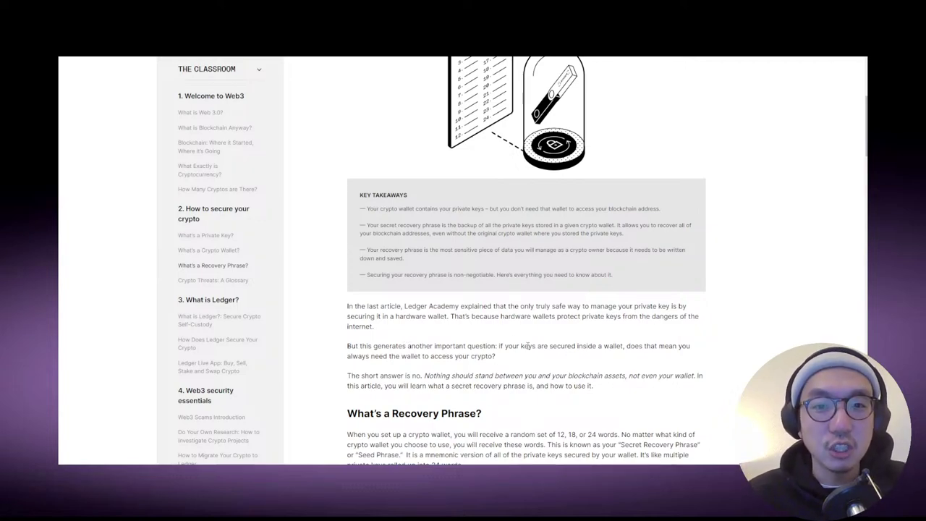
scroll(549, 357, down, 7)
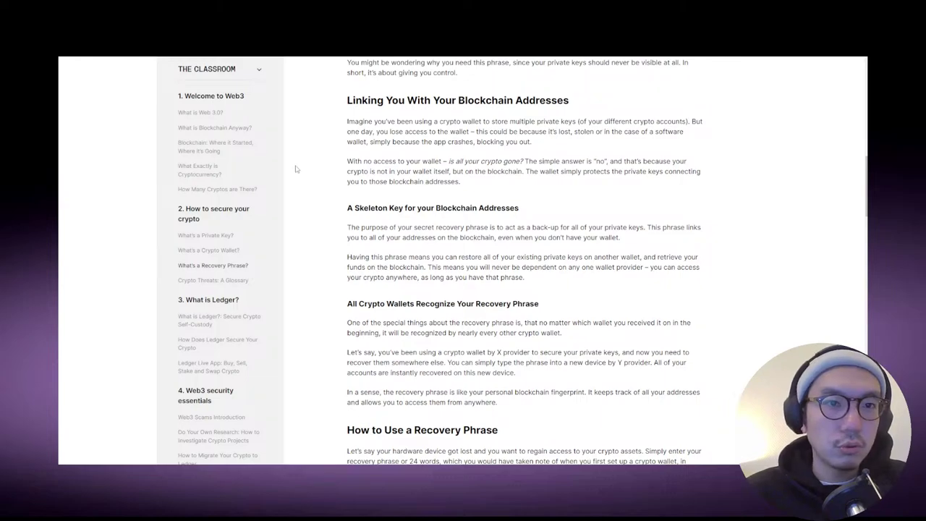
scroll(297, 170, up, 15)
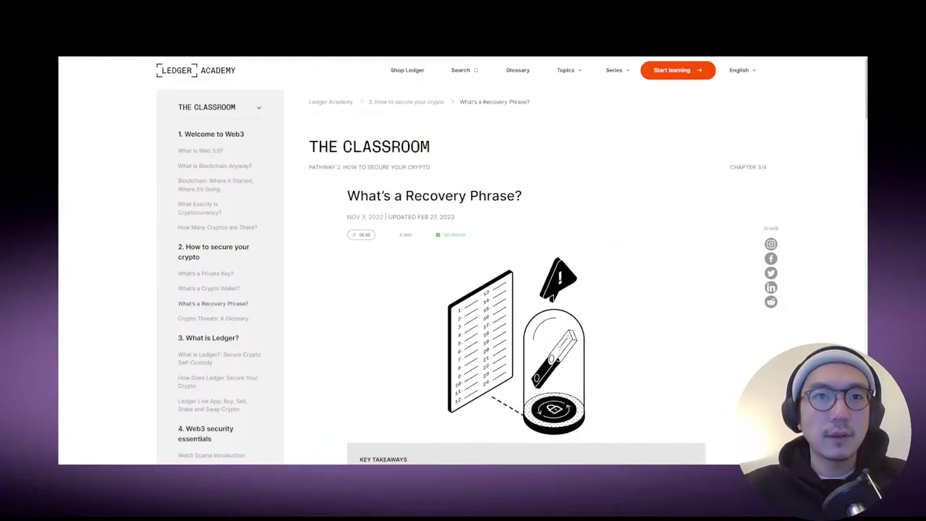
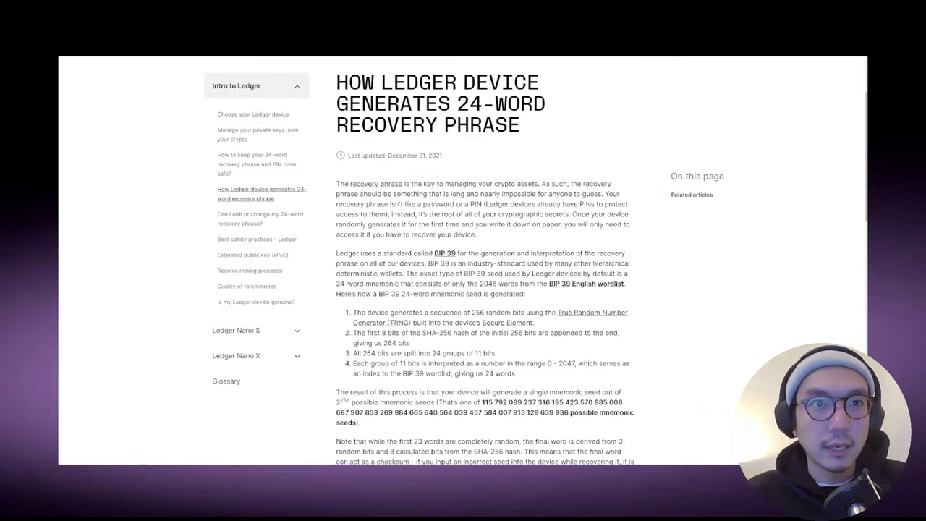
Read the article on how a Ledger device generates its 24-word recovery phrase, highlighting the number of possible mnemonic seeds
scroll(421, 248, down, 3)
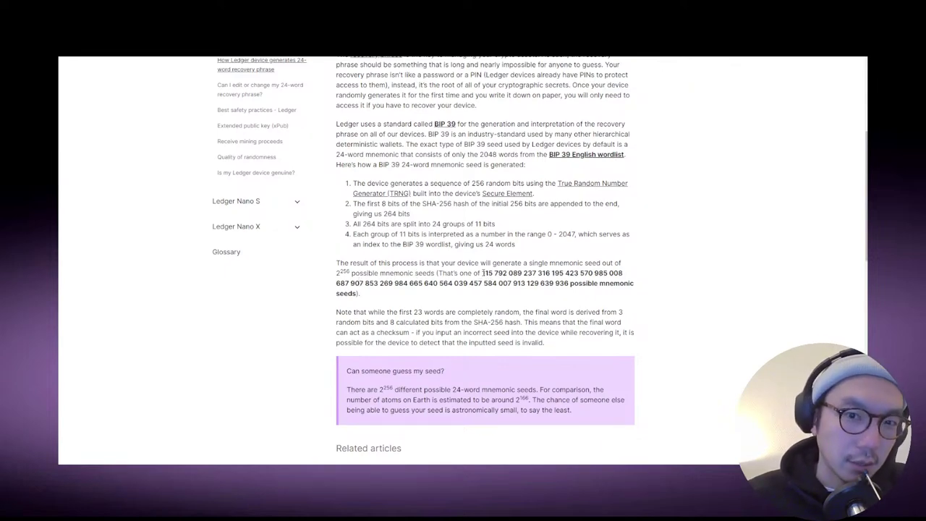
drag(482, 273, 569, 284)
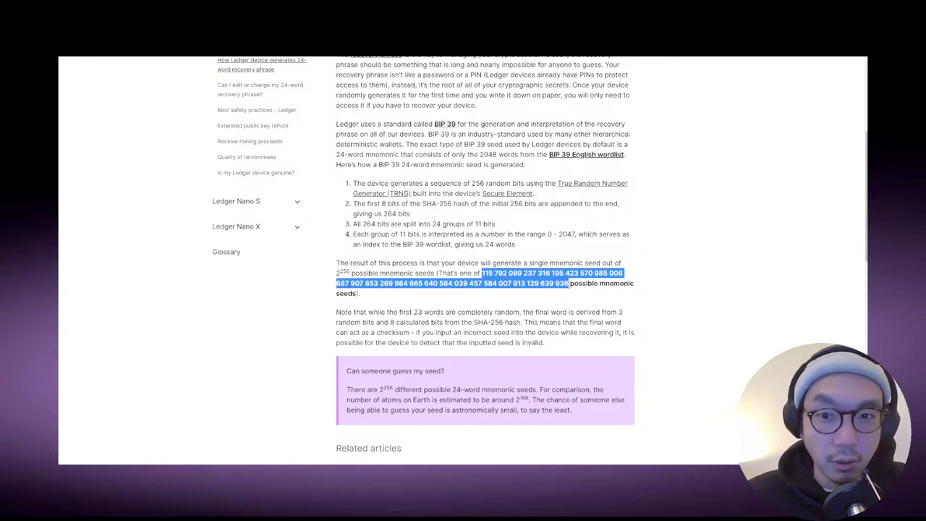
scroll(471, 293, up, 1)
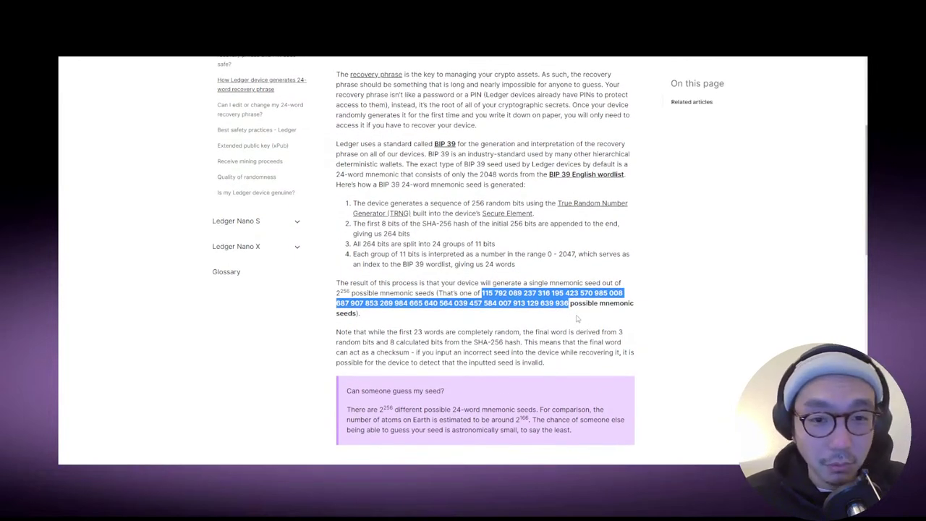
scroll(577, 318, up, 2)
scroll(573, 318, down, 2)
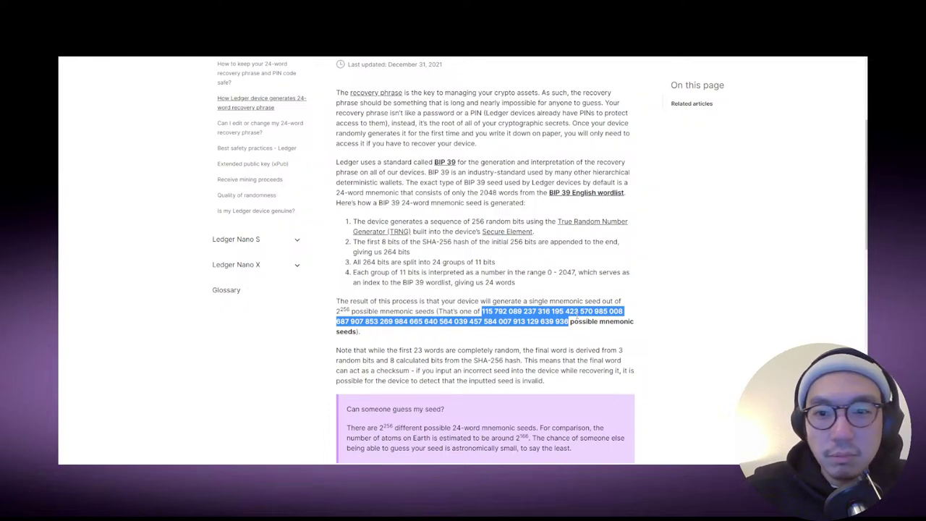
click(536, 321)
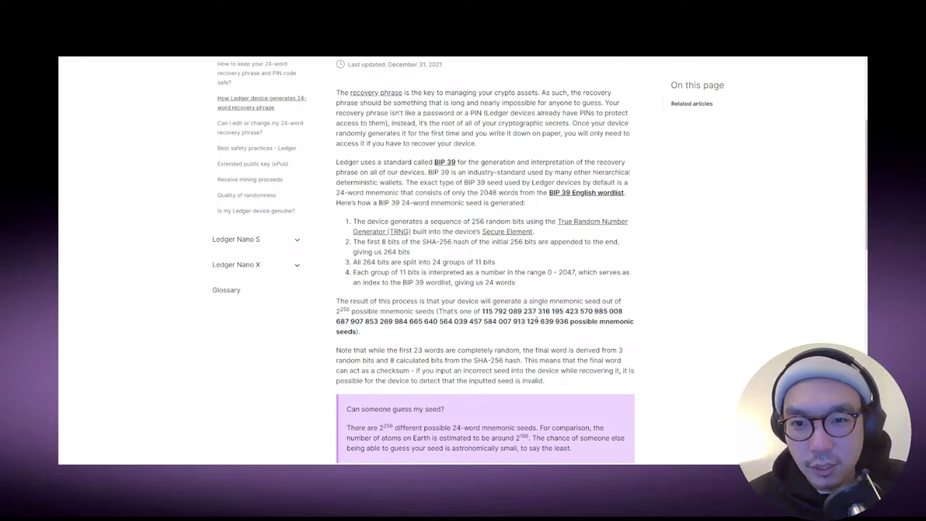
drag(539, 321, 483, 311)
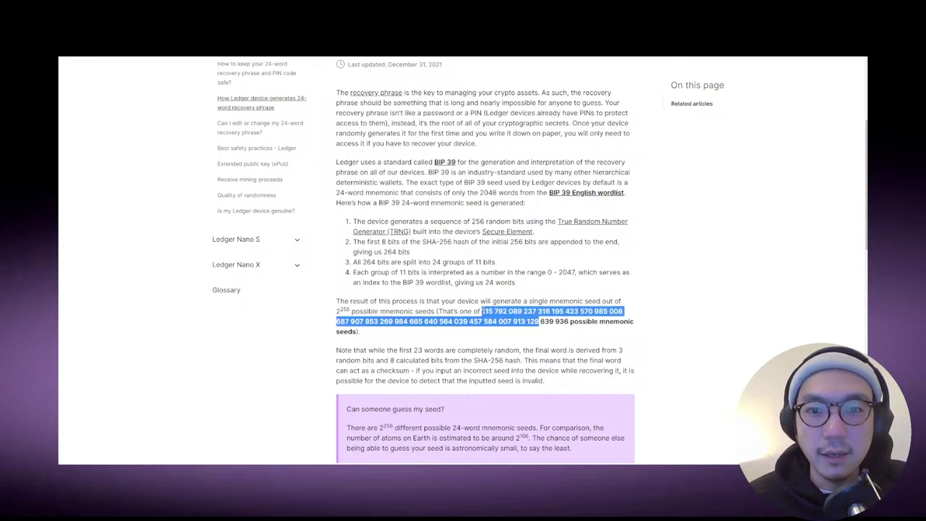
scroll(483, 311, down, 1)
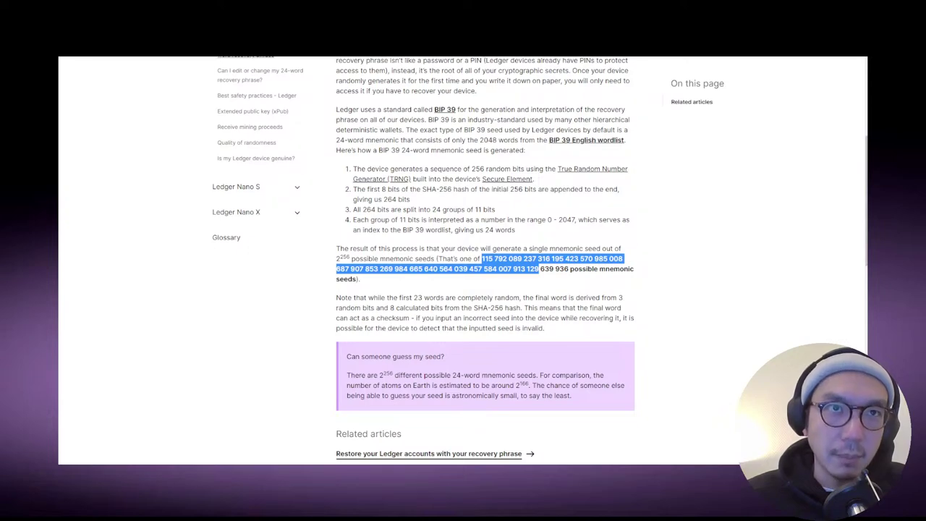
key(alt+Tab)
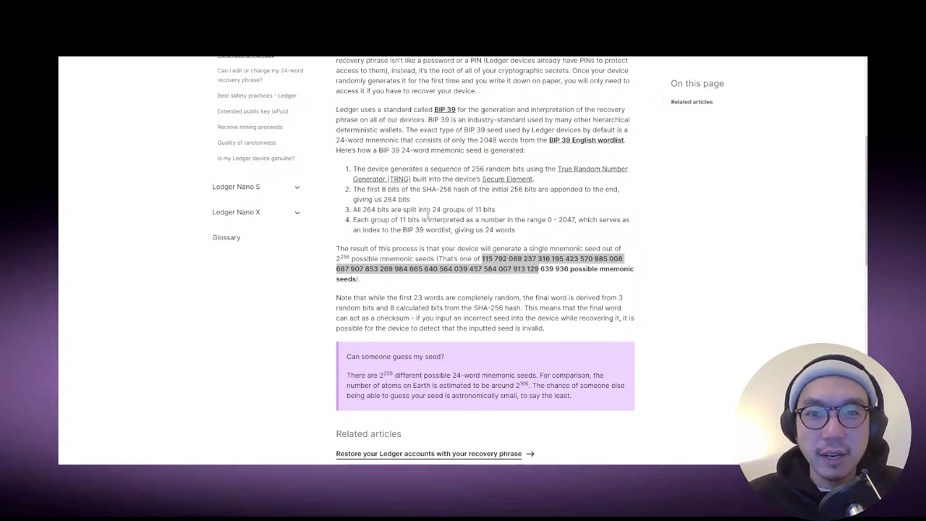
scroll(427, 220, up, 1)
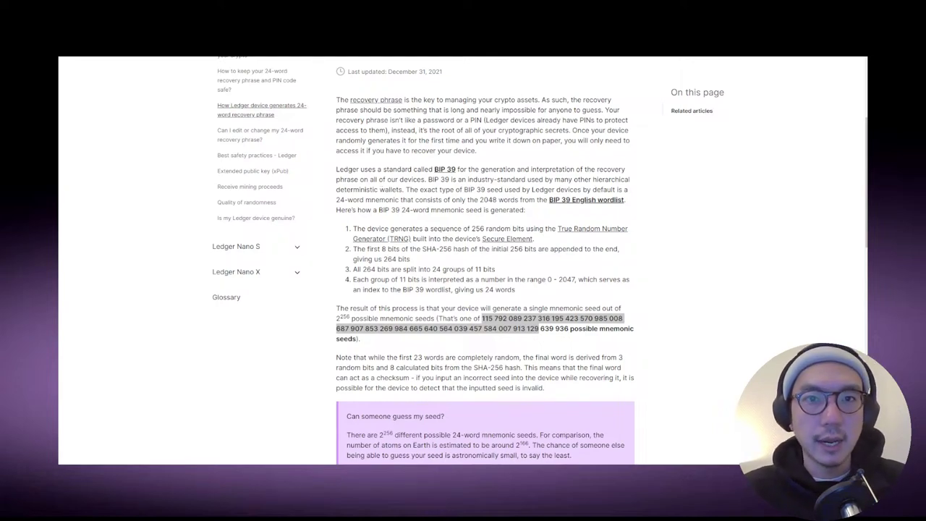
key(ctrl+l)
text(o)
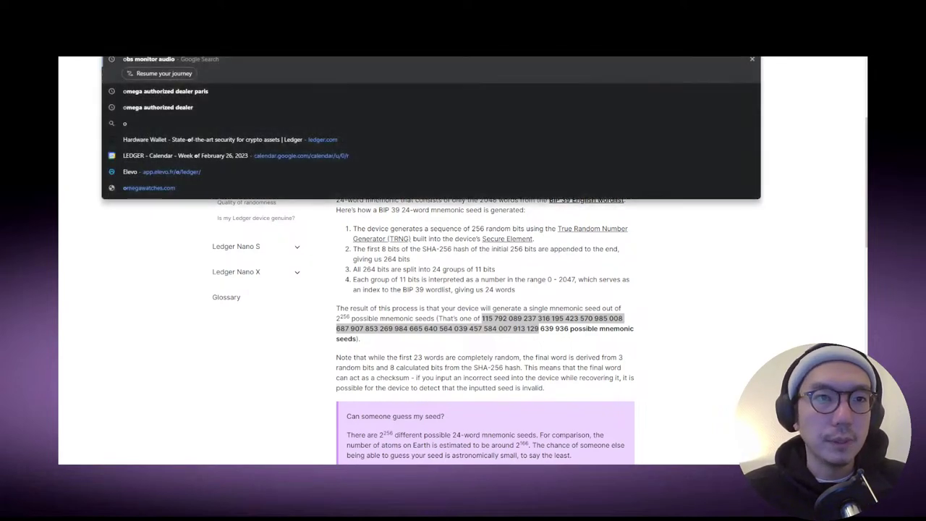
text(pensea)
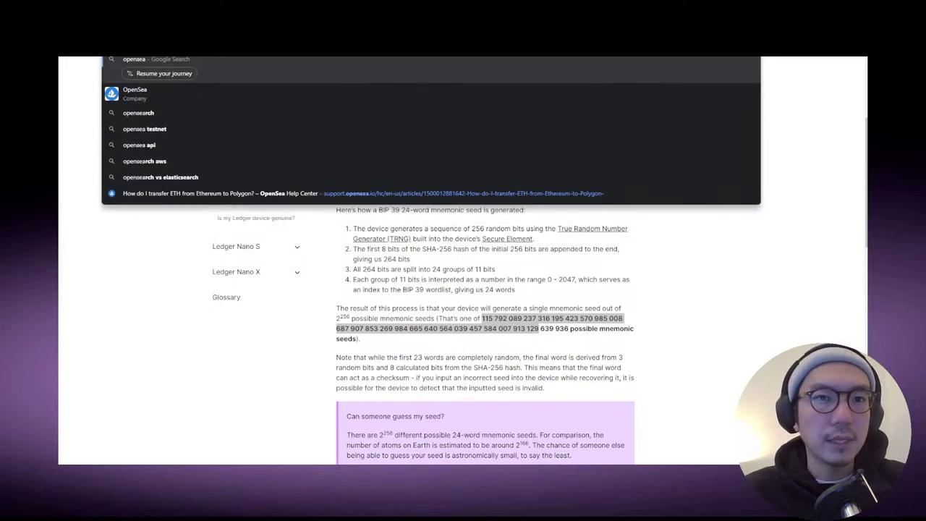
key(Escape)
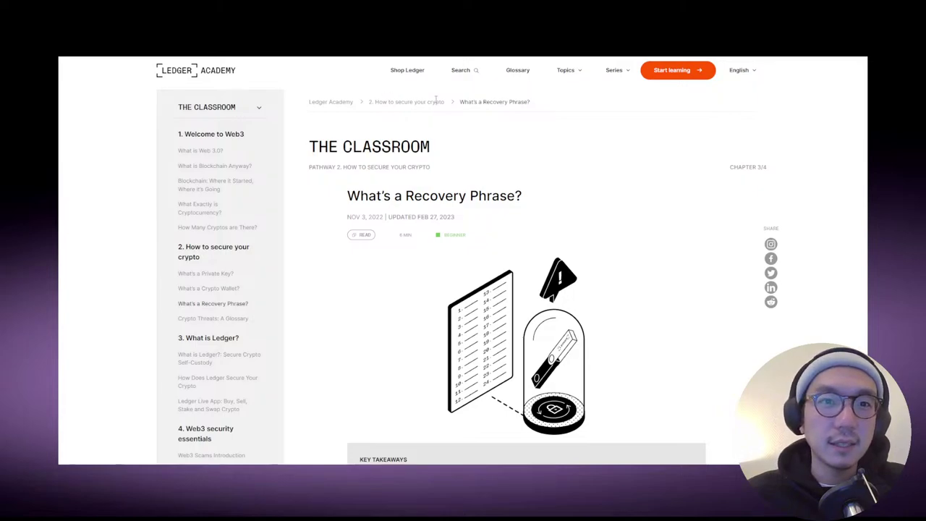
Read through the "What's a Recovery Phrase?" article, then bring up the support article on restoring Ledger accounts with a recovery phrase
scroll(436, 99, down, 10)
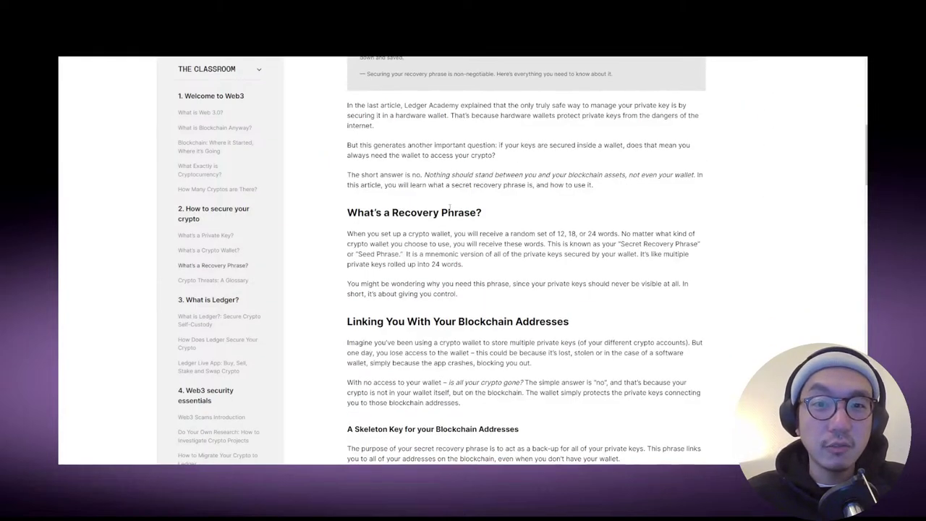
scroll(450, 206, down, 3)
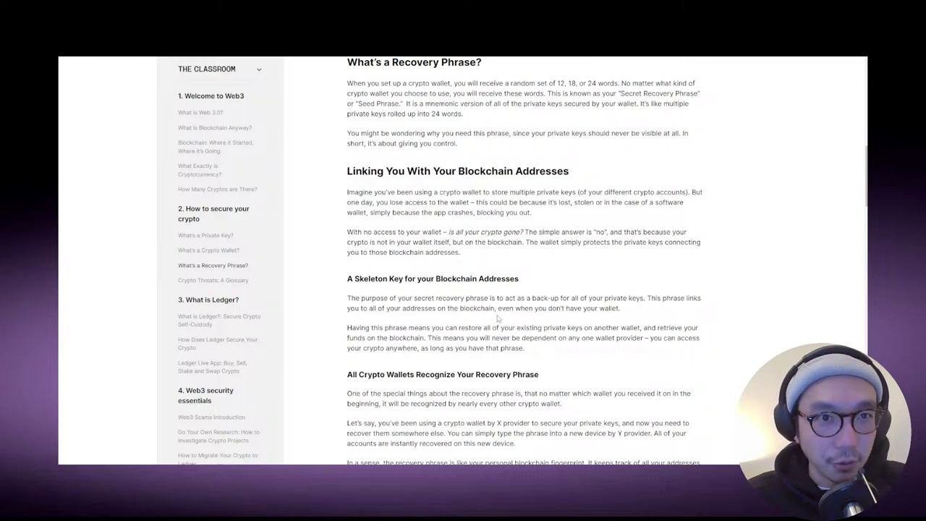
scroll(497, 318, down, 3)
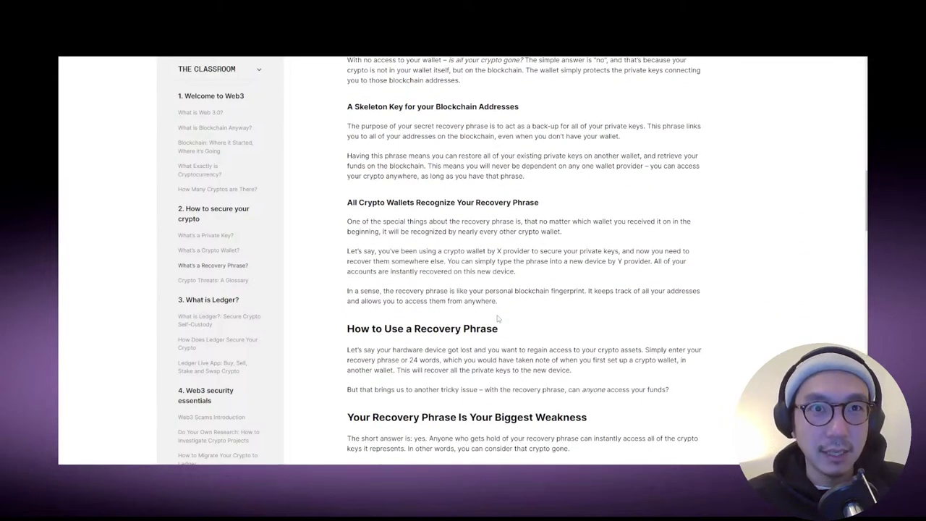
scroll(497, 318, down, 4)
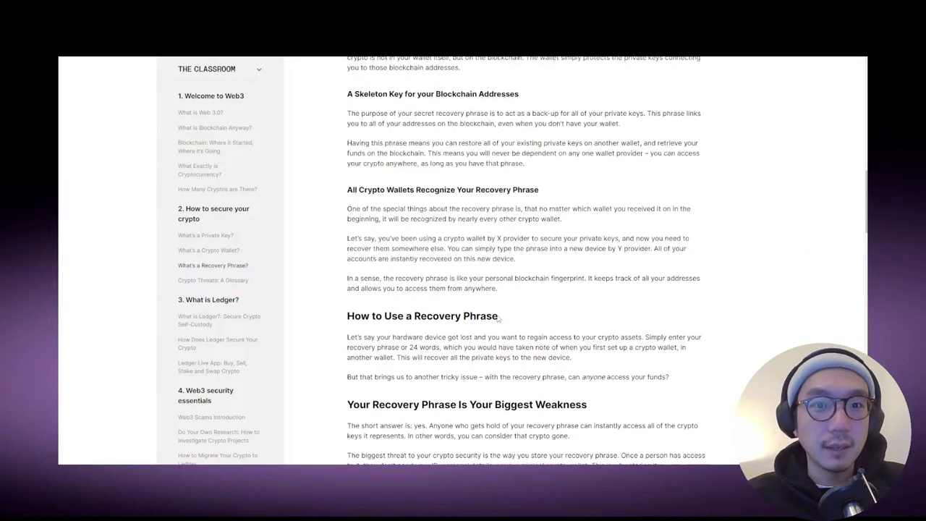
scroll(480, 109, up, 5)
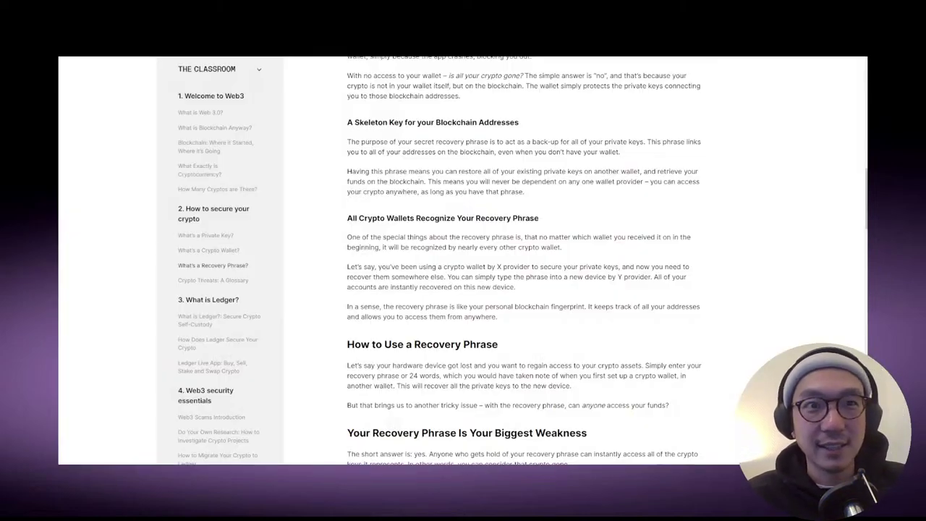
scroll(373, 219, down, 10)
scroll(372, 218, up, 4)
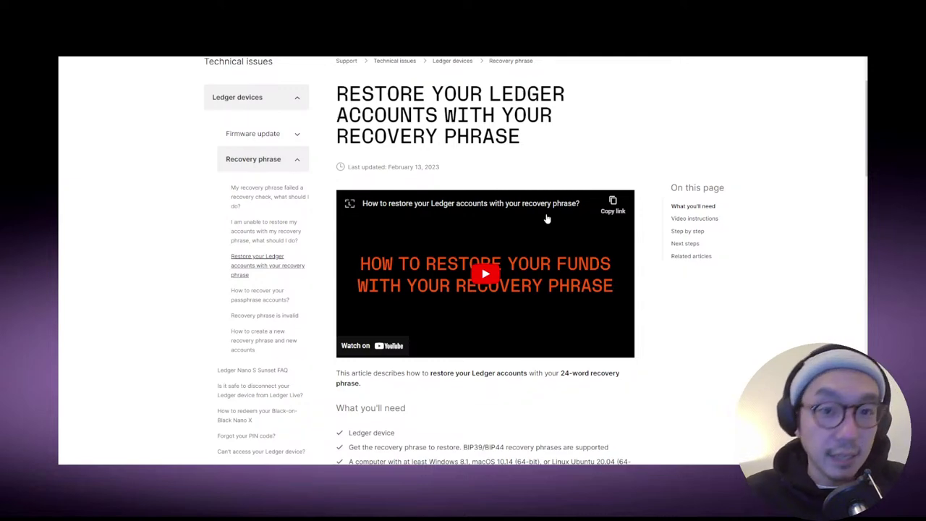
Switch to Ledger Live, show the Portfolio and open the My Ledger section
key(alt+Tab)
key(alt+Tab)
key(alt+Tab)
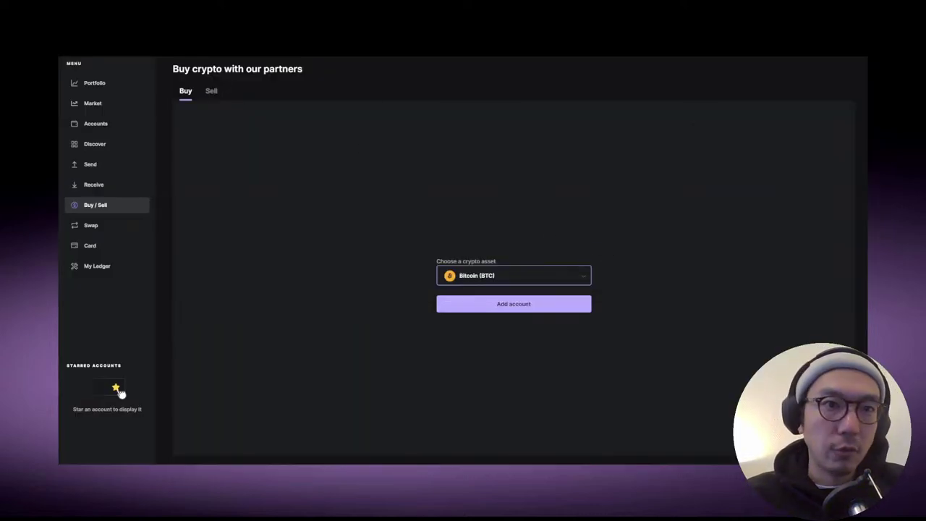
click(97, 85)
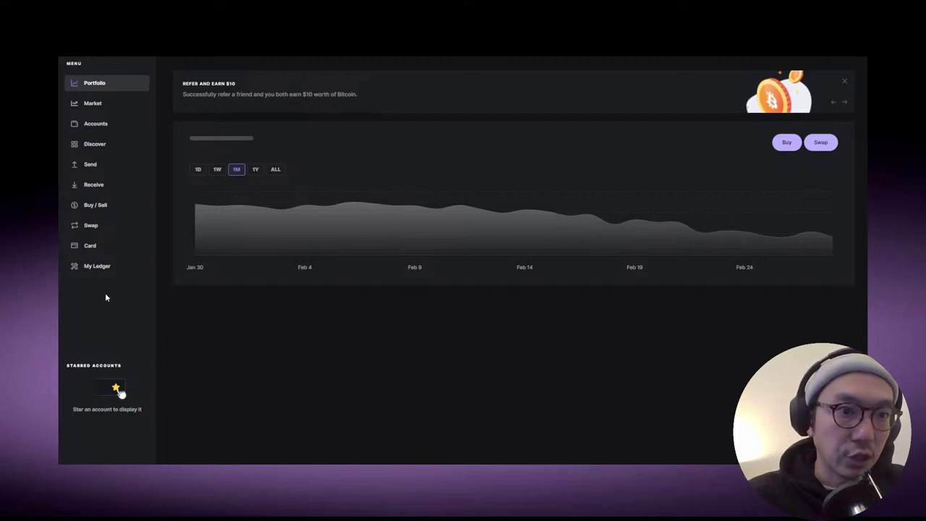
click(139, 272)
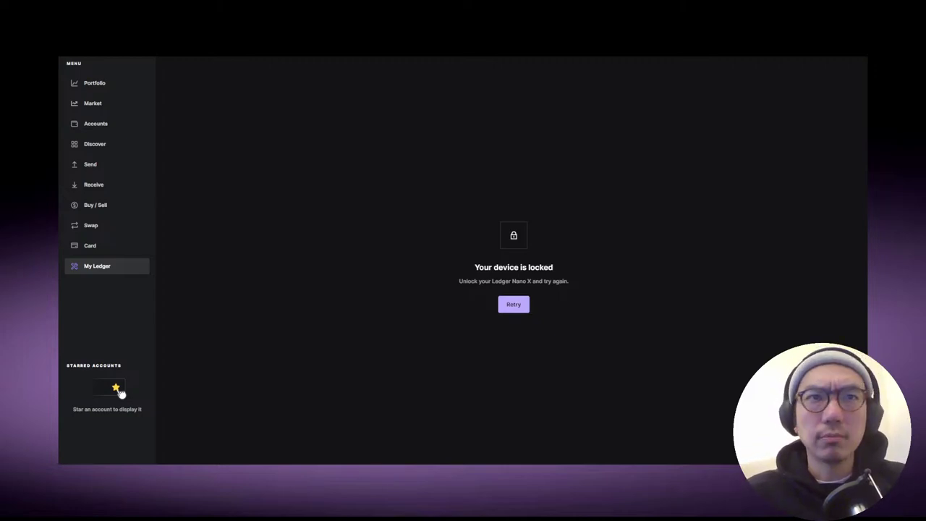
Switch back to the browser, go to the Ledger website and open its Ledger Live app page
key(alt+Tab)
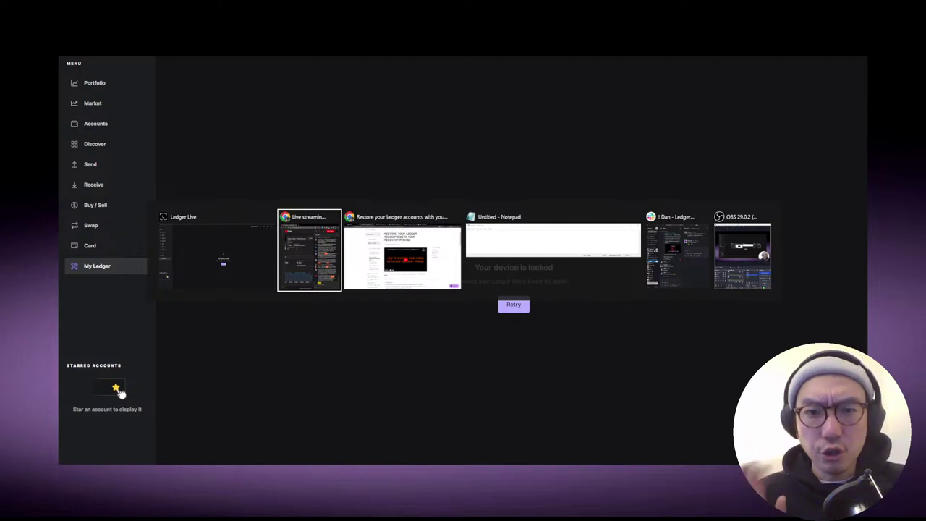
key(alt+Tab)
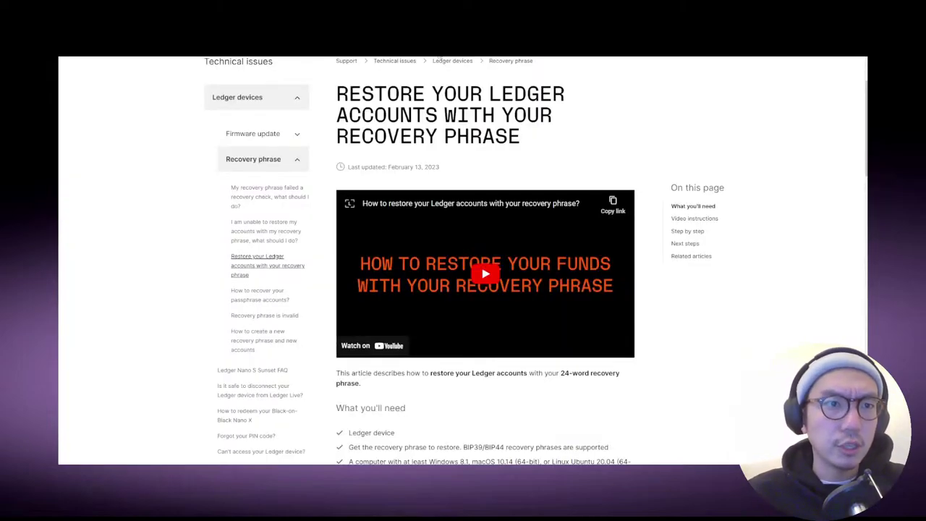
key(ctrl+l)
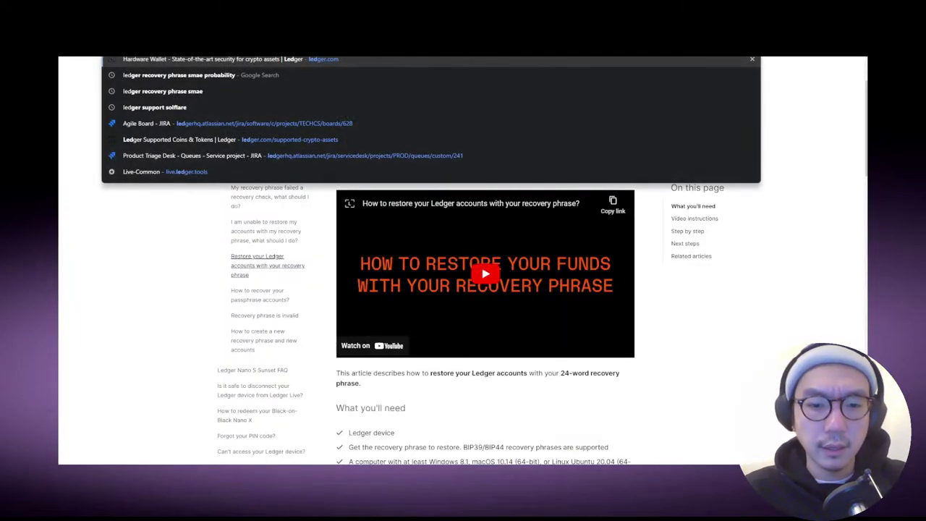
key(Escape)
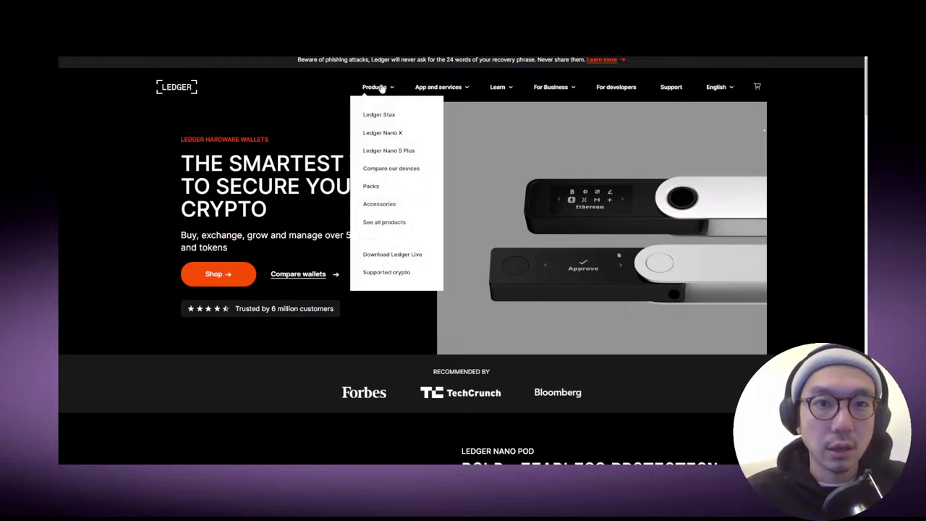
mouse_move(439, 90)
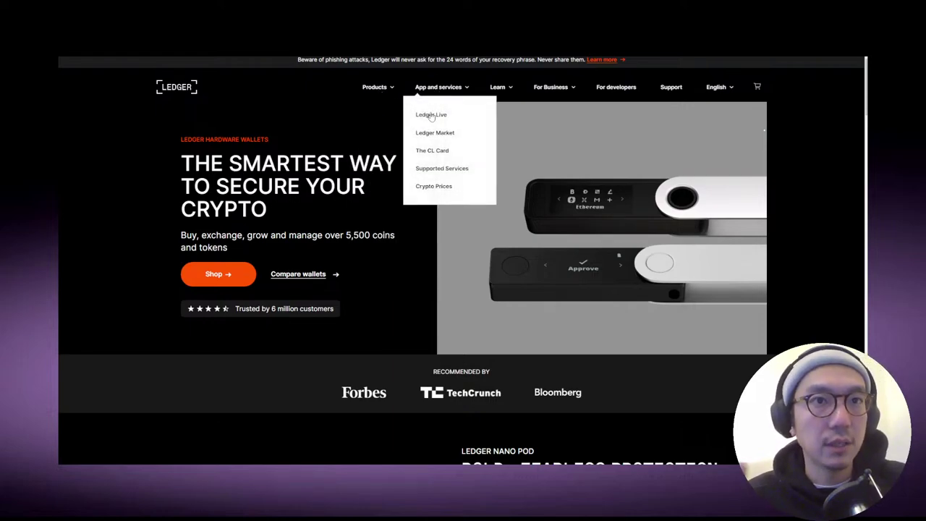
click(431, 115)
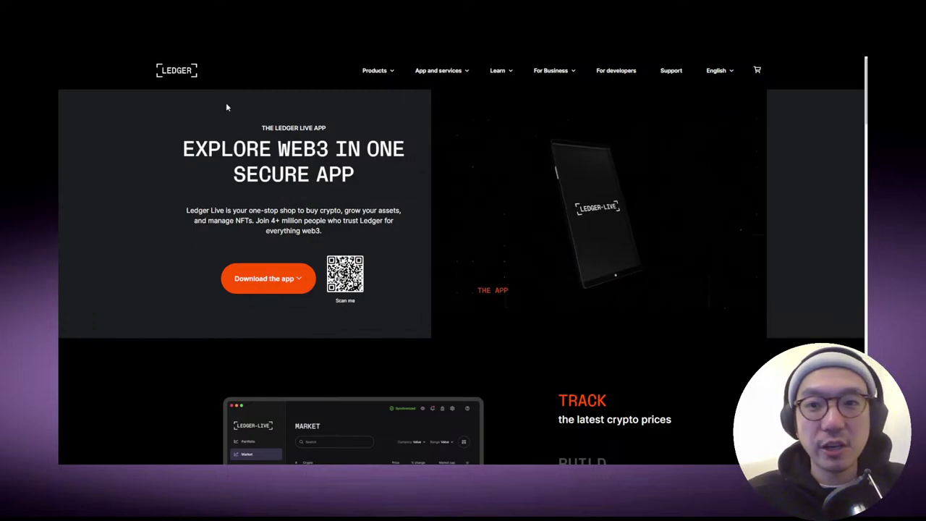
Show the Internet Computer (ICP) support article full screen and review its prerequisites, app installation steps and next steps
key(alt+Tab)
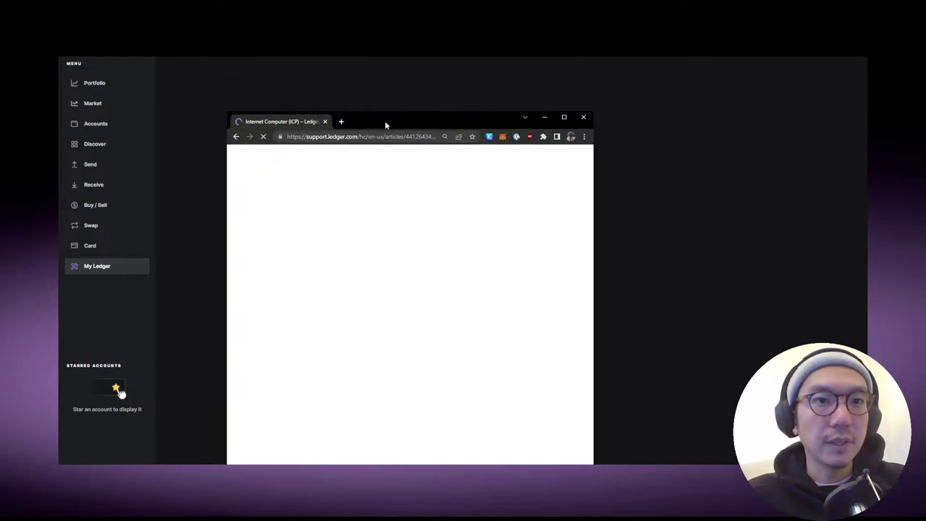
key(F11)
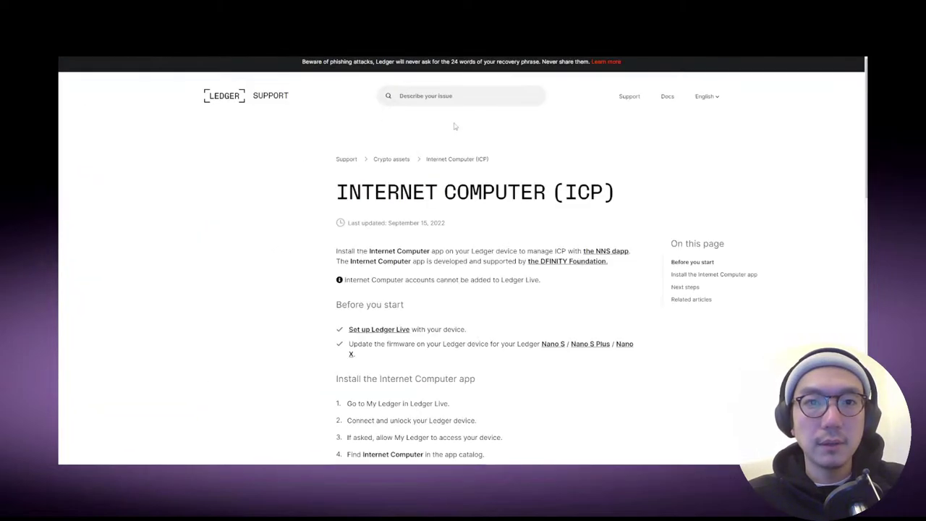
scroll(487, 223, down, 3)
scroll(487, 223, up, 3)
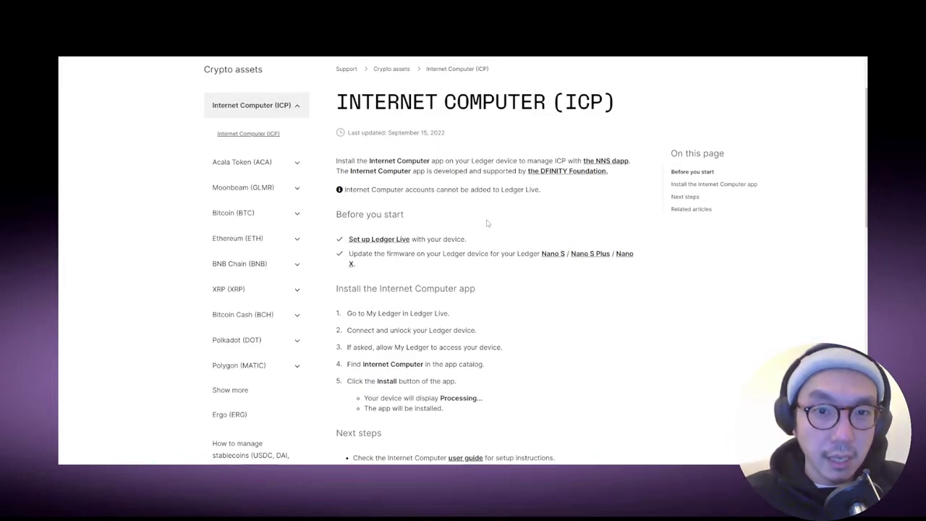
scroll(527, 325, down, 3)
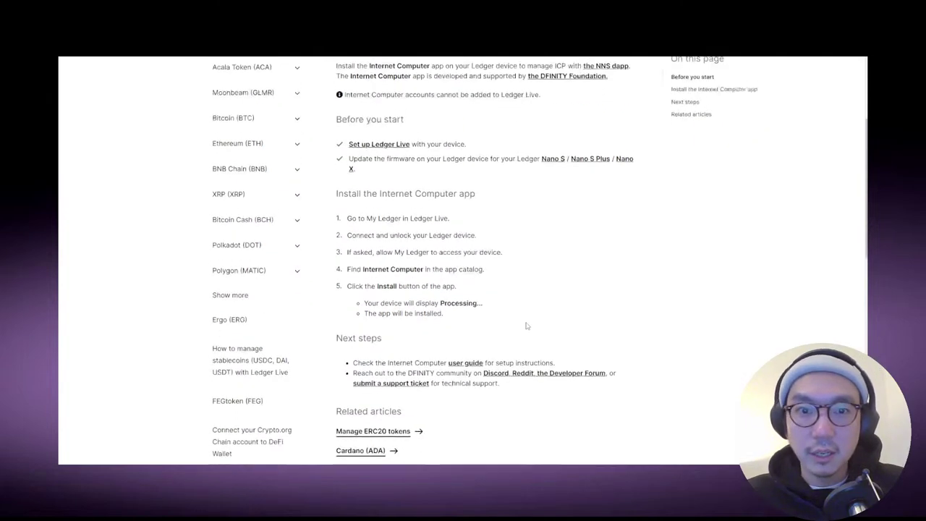
scroll(527, 324, up, 2)
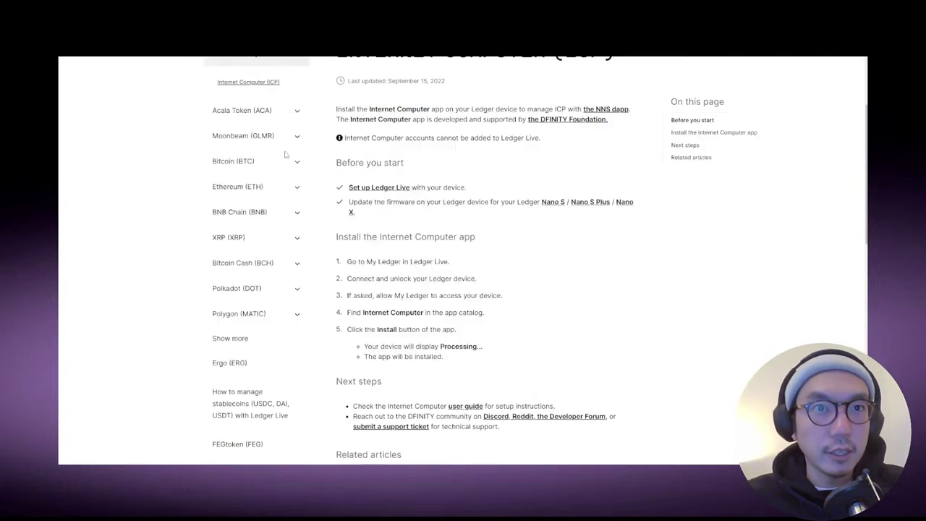
Switch back to Ledger Live's My Ledger section, checking the Internet Computer article once more on the way
key(alt+Tab)
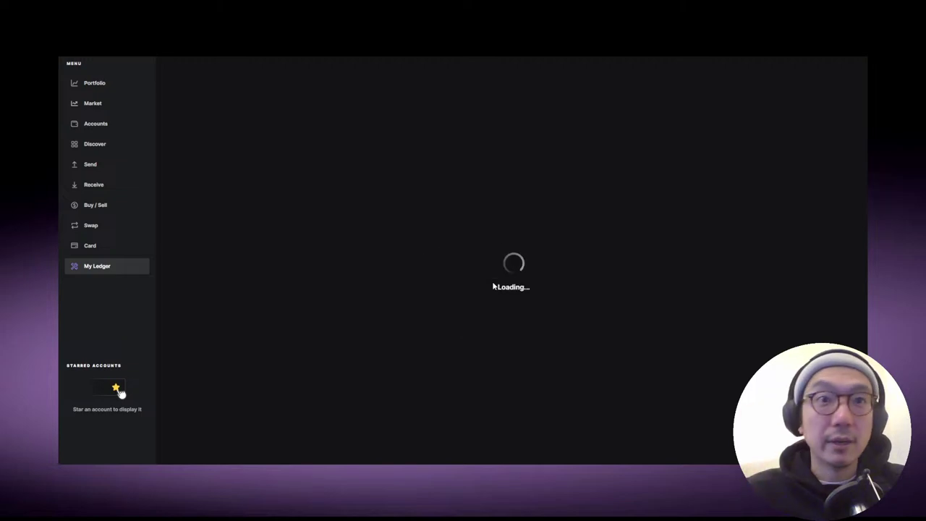
key(alt+Tab)
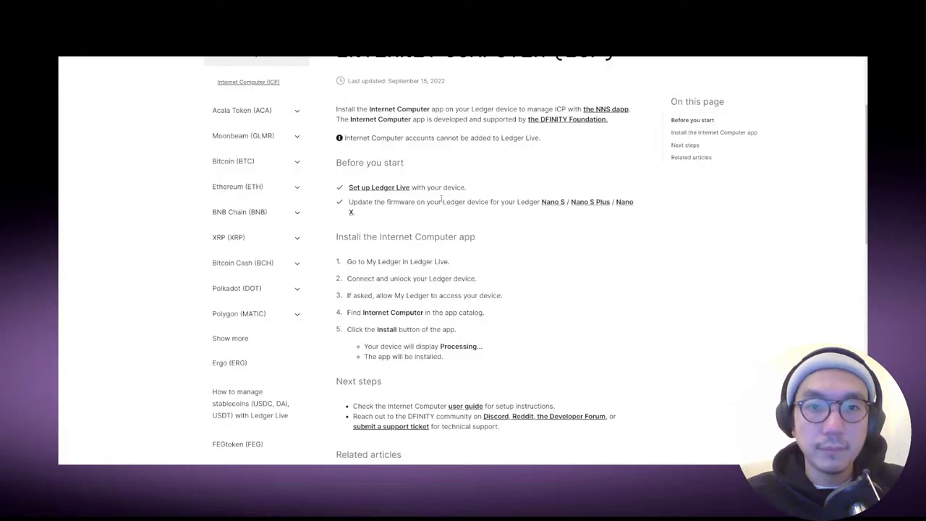
key(alt+Tab)
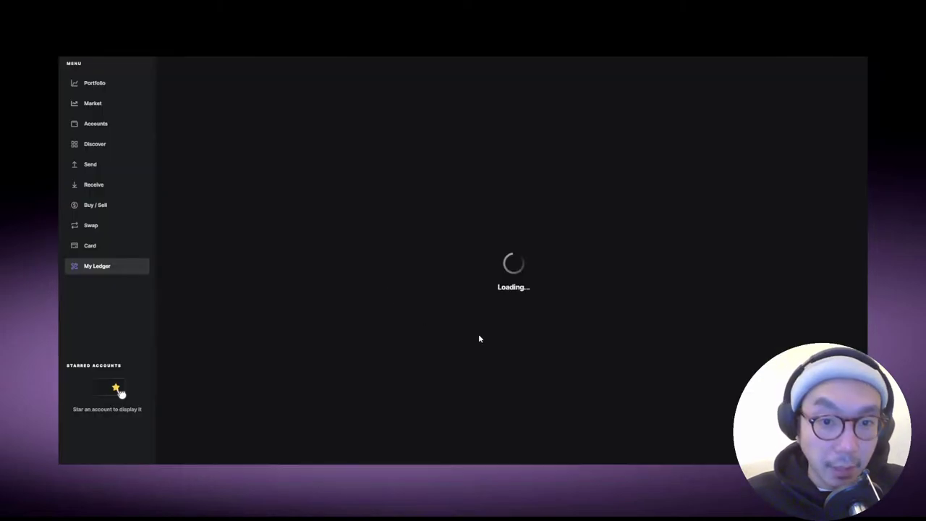
Check the Internet Computer support article in the browser again and search Ledger Live's app catalog for "icp"
key(alt+Tab)
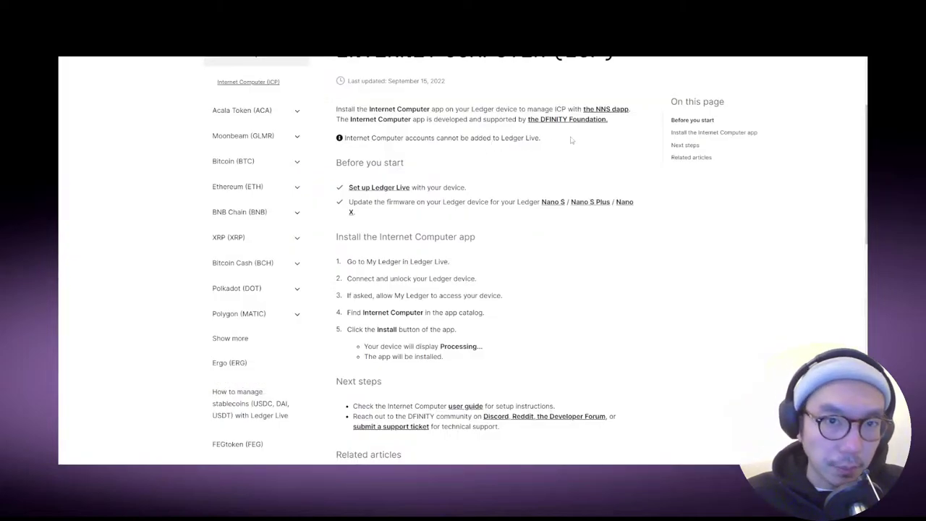
scroll(580, 149, up, 1)
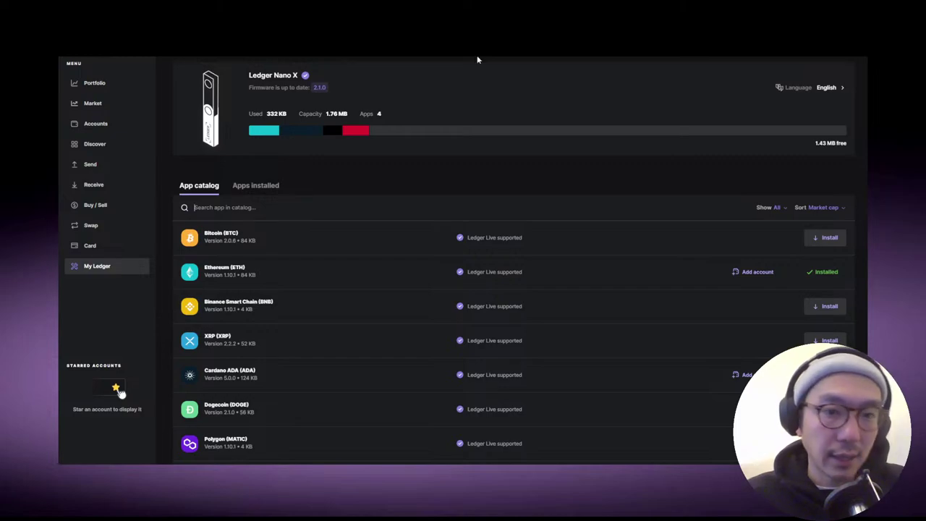
text(icp)
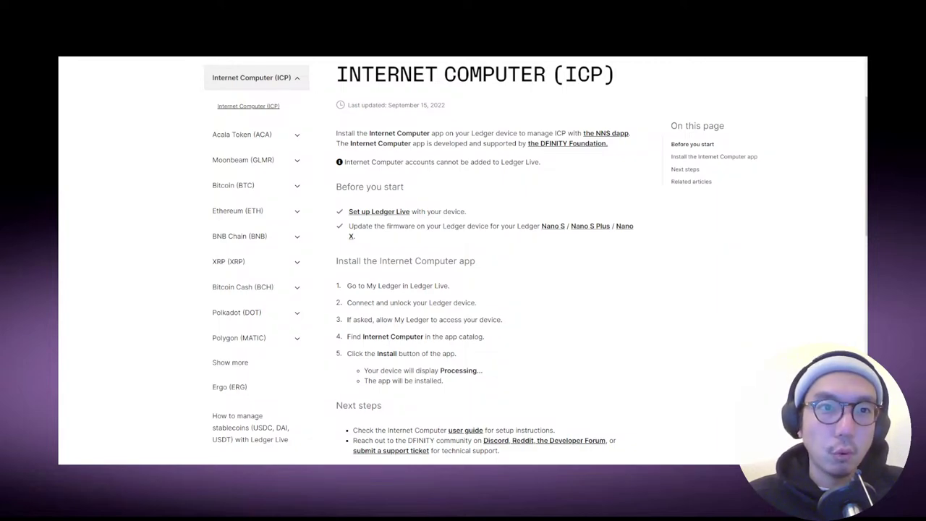
Switch from the Internet Computer article to the Ledger website's home page and open the Ledger Support page
key(ctrl+l)
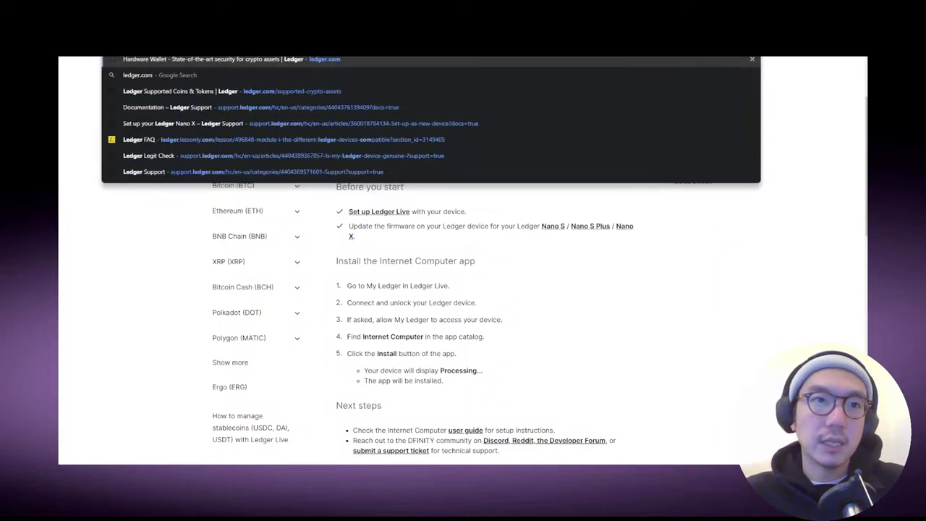
key(Escape)
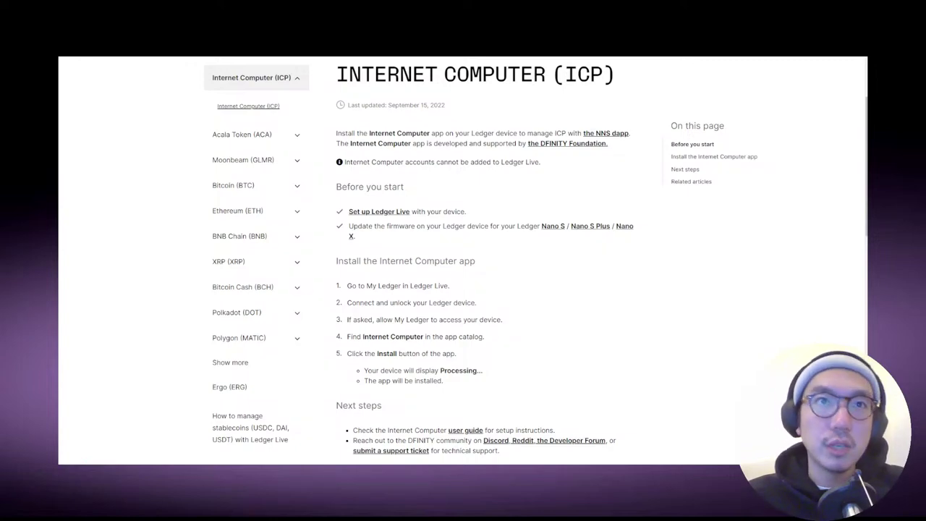
key(ctrl+Tab)
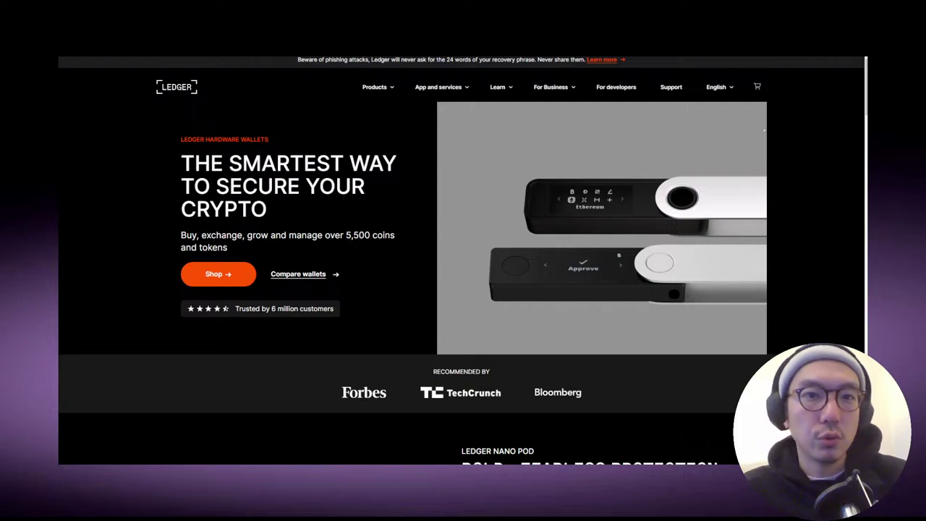
key(ctrl+l)
text(suppo)
key(Return)
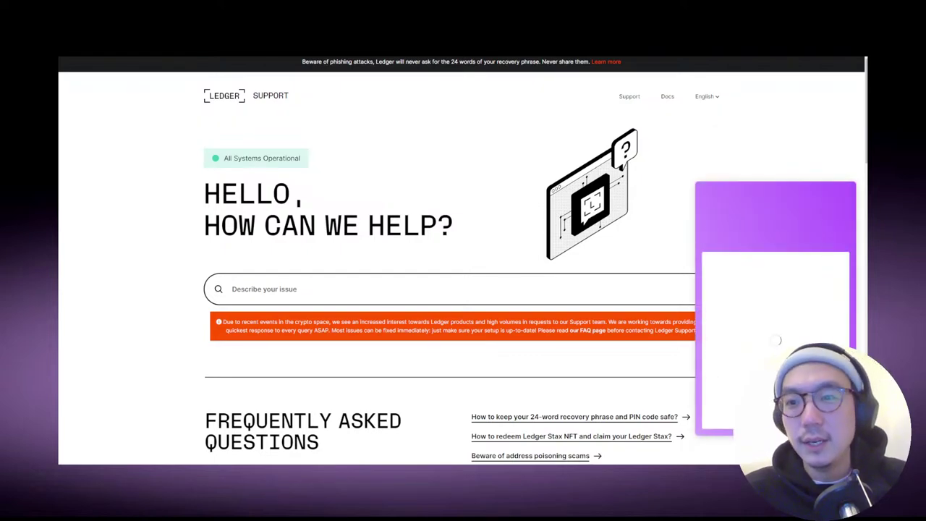
Start a conversation in the Ledger Support chat, view its request subject form and return to the chat's welcome screen
click(774, 322)
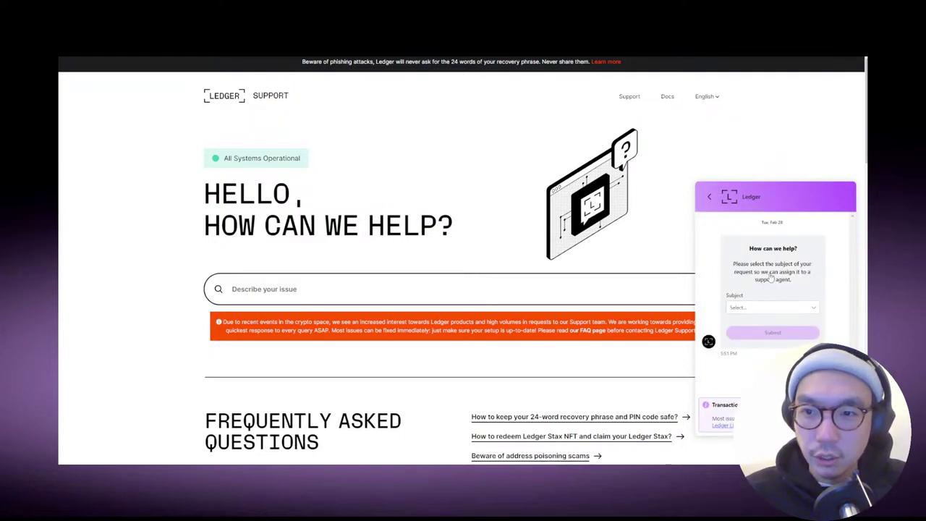
click(710, 196)
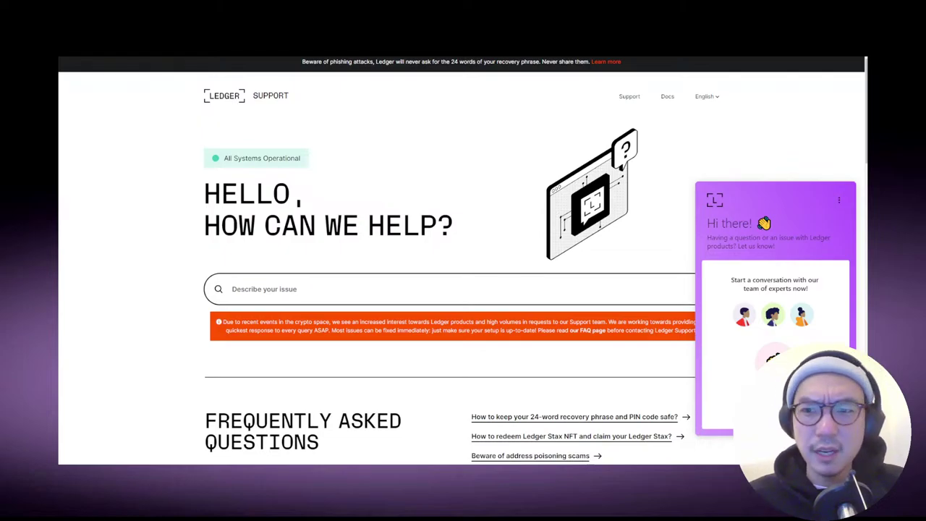
key(alt+Tab)
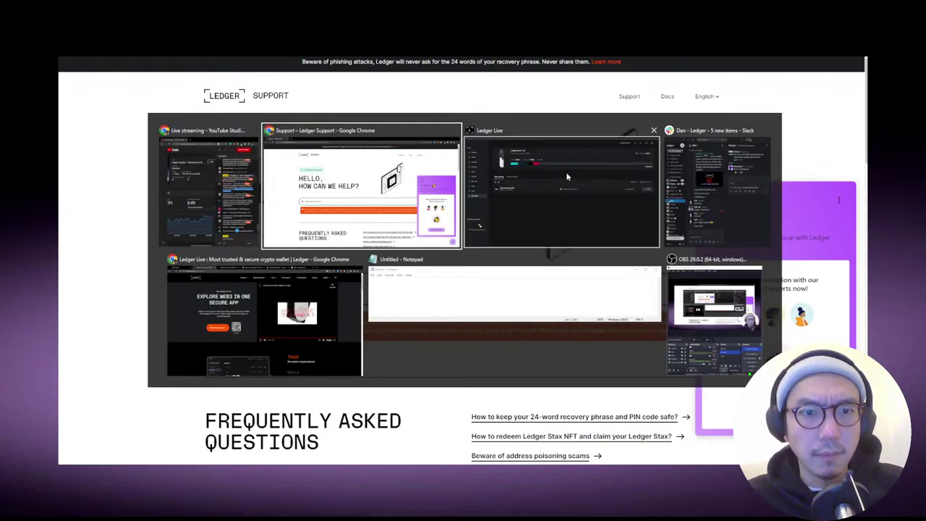
click(442, 125)
key(alt+Tab)
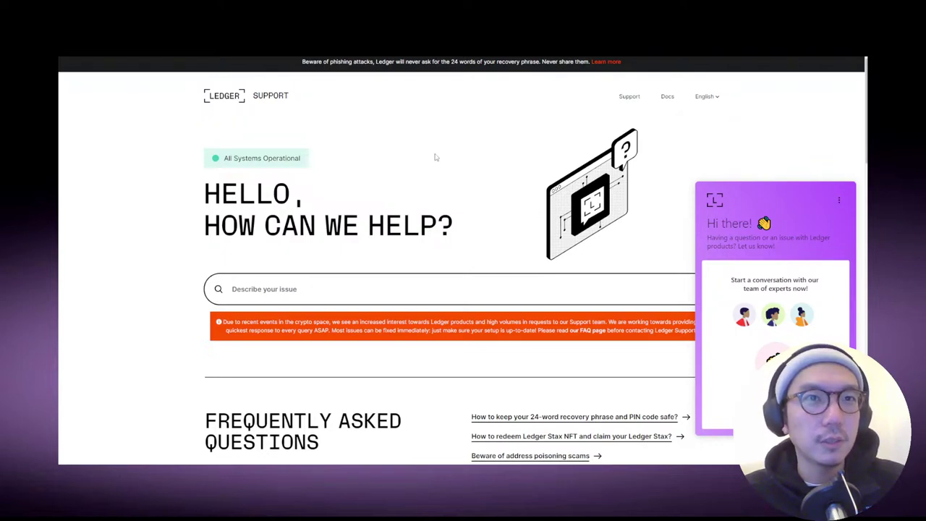
Switch to Ledger Live's My Ledger section and clear the "icp" search from the app catalog
key(alt+Tab)
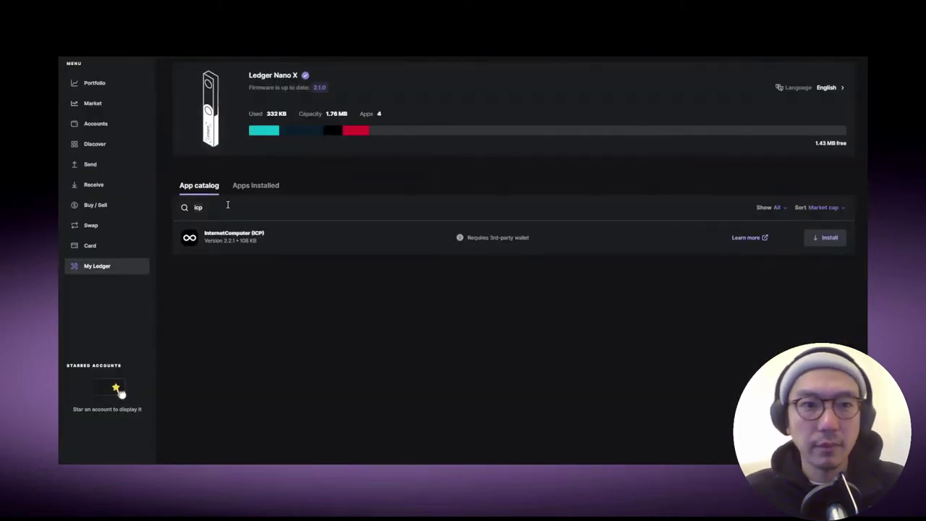
key(BackSpace)
key(BackSpace)
key(BackSpace)
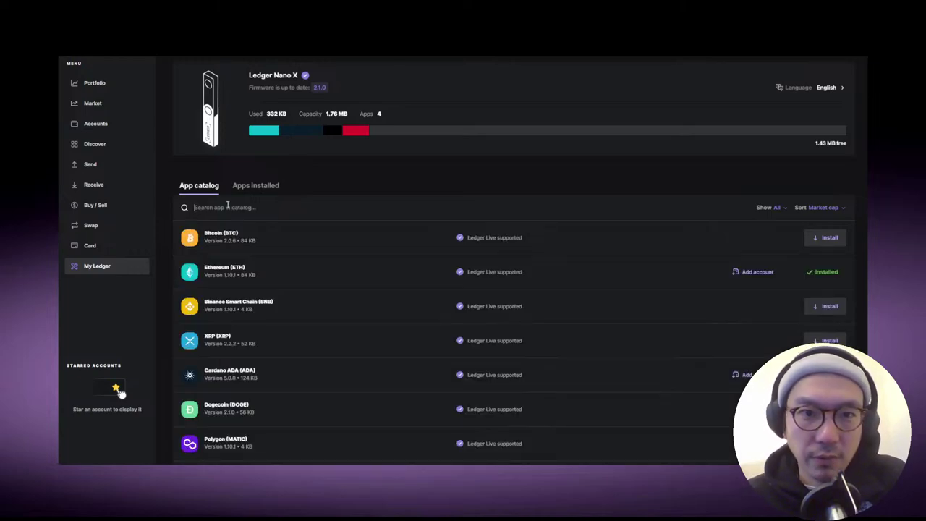
Browse the full app catalog for the Ledger Nano X, checking which coin apps are supported and installed
scroll(304, 317, down, 4)
scroll(304, 316, up, 4)
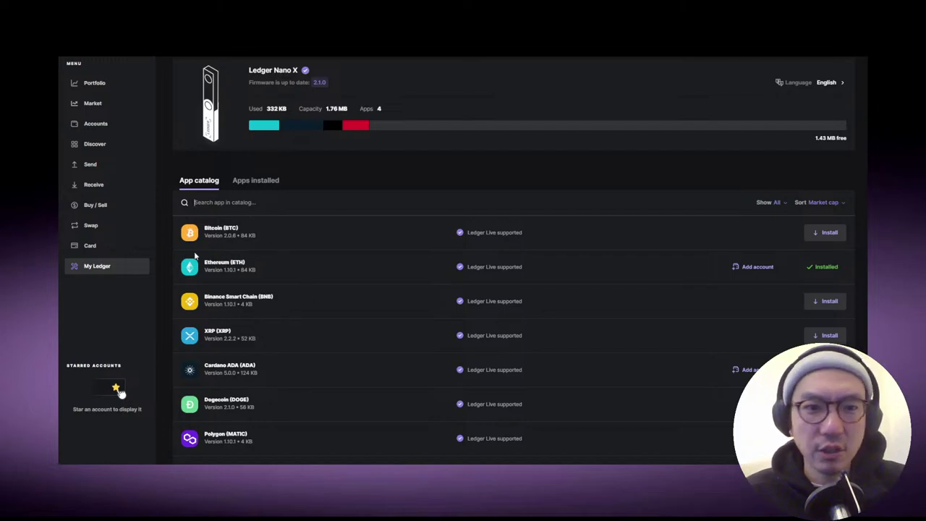
scroll(332, 282, down, 5)
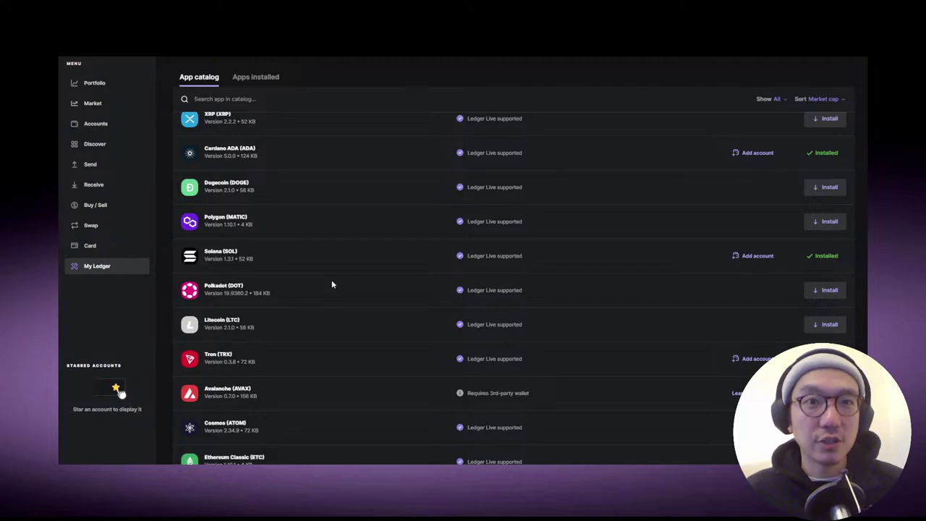
scroll(331, 284, up, 5)
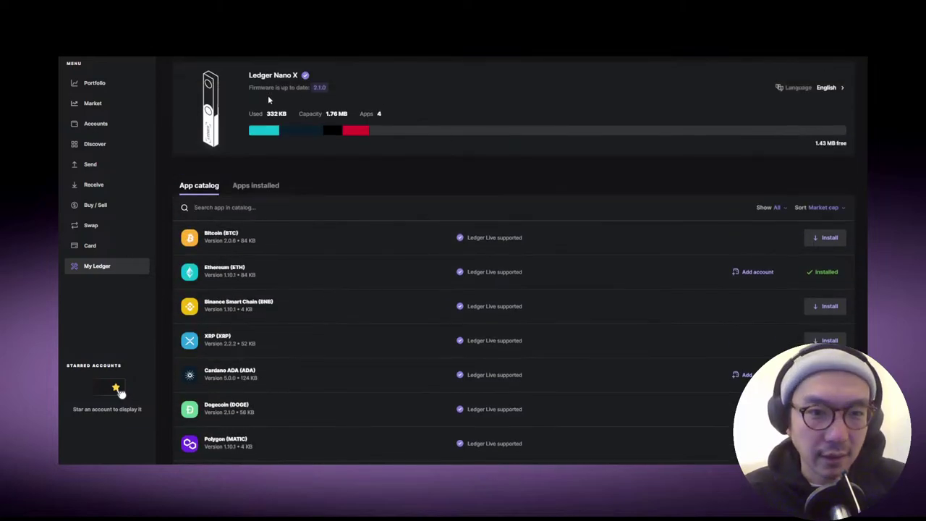